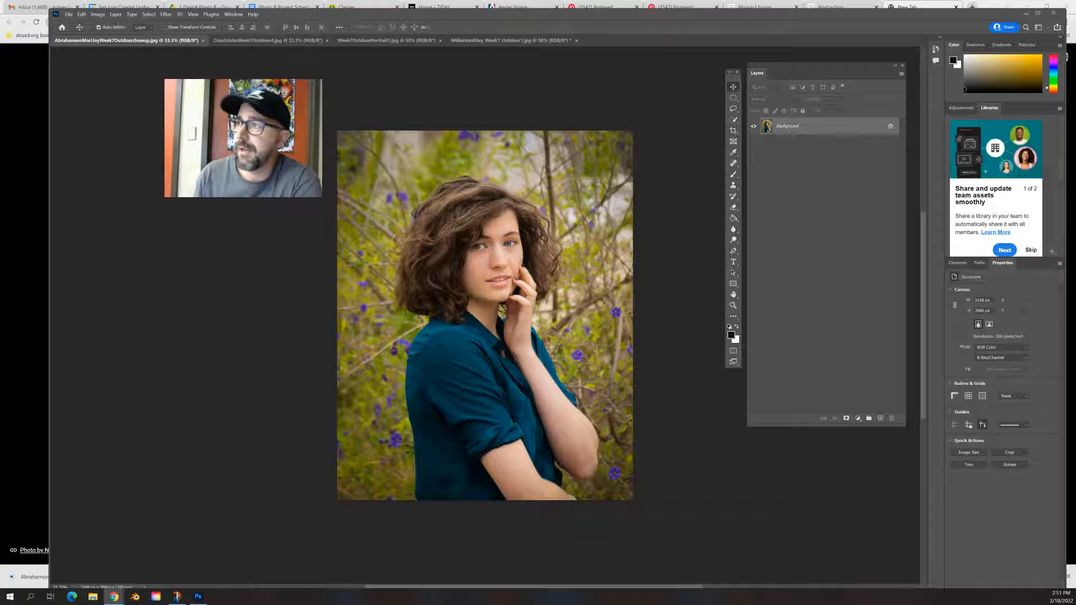
Step: Bring up the Abstractions slide, enlarge its window to examine the example portraits, and move it away from the photo
{"action": "left_click_drag", "start_coordinate": [1071, 112], "coordinate": [282, 92]}
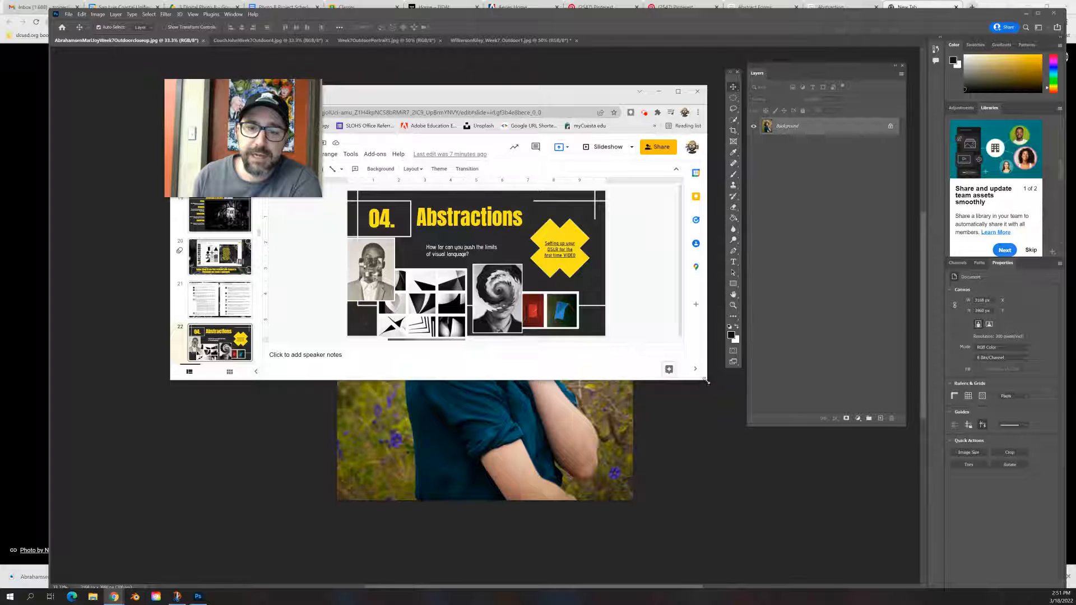
{"action": "left_click_drag", "start_coordinate": [706, 382], "coordinate": [1009, 563]}
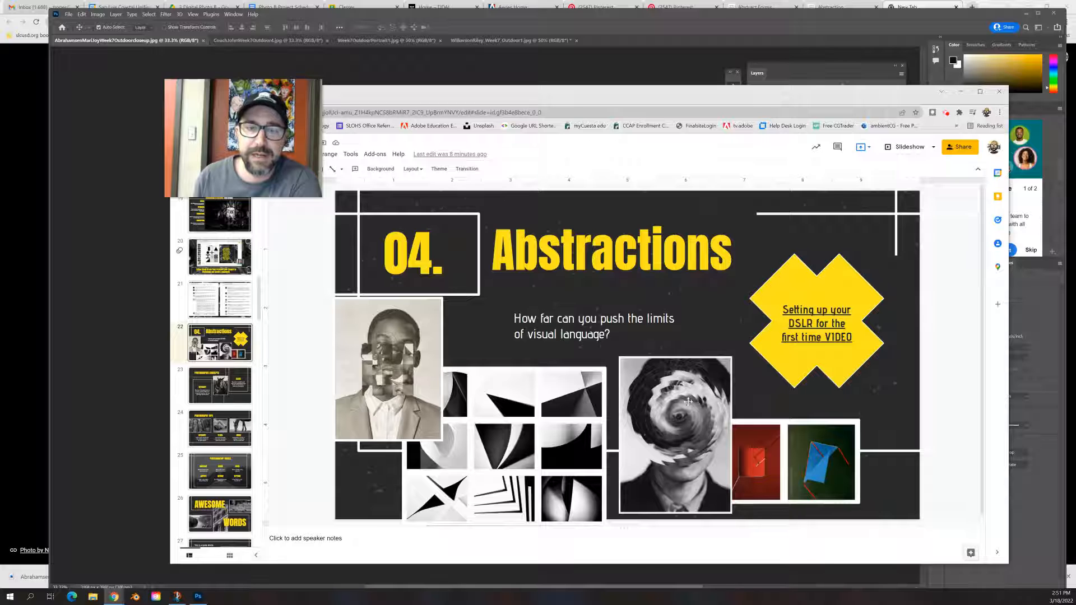
{"action": "left_click_drag", "start_coordinate": [751, 96], "coordinate": [1075, 98]}
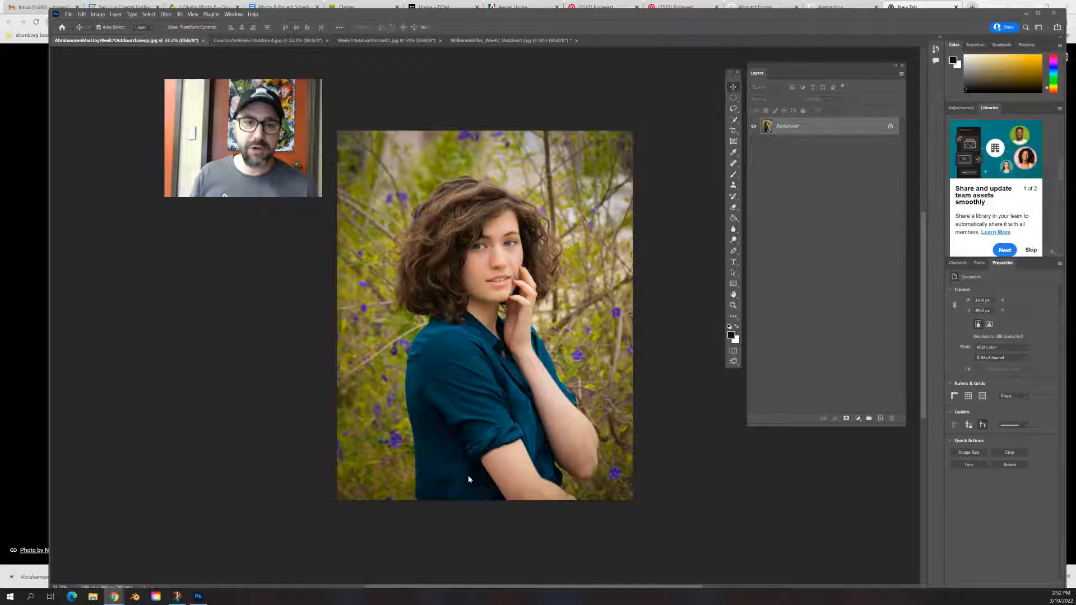
Step: Make five duplicates of the portrait's Background layer in the same document, keeping the default names
{"action": "right_click", "coordinate": [794, 128]}
{"action": "left_click", "coordinate": [814, 142]}
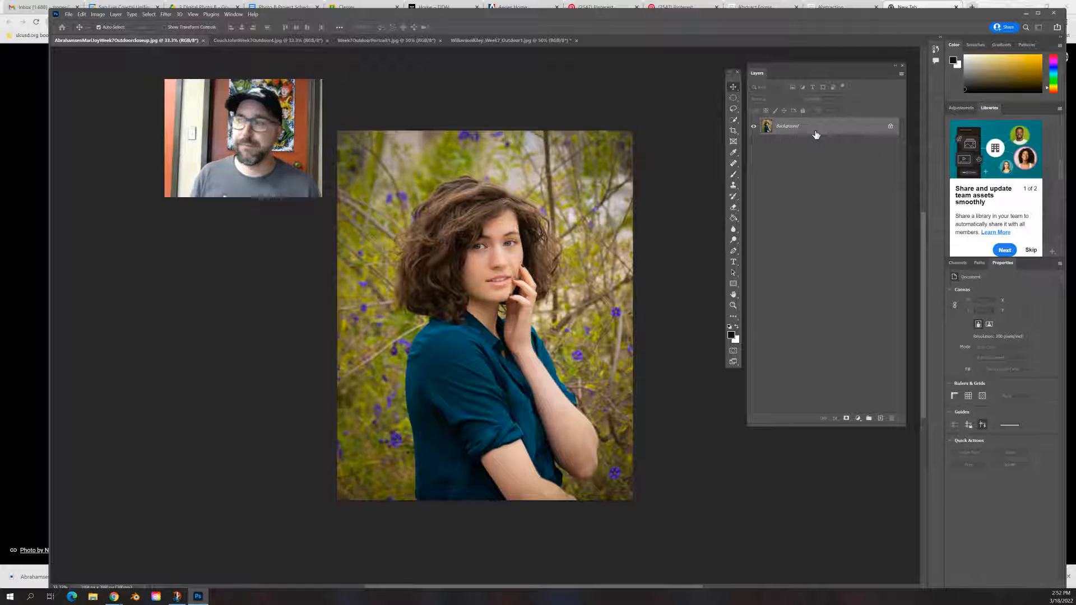
{"action": "left_click_drag", "start_coordinate": [674, 117], "coordinate": [636, 79]}
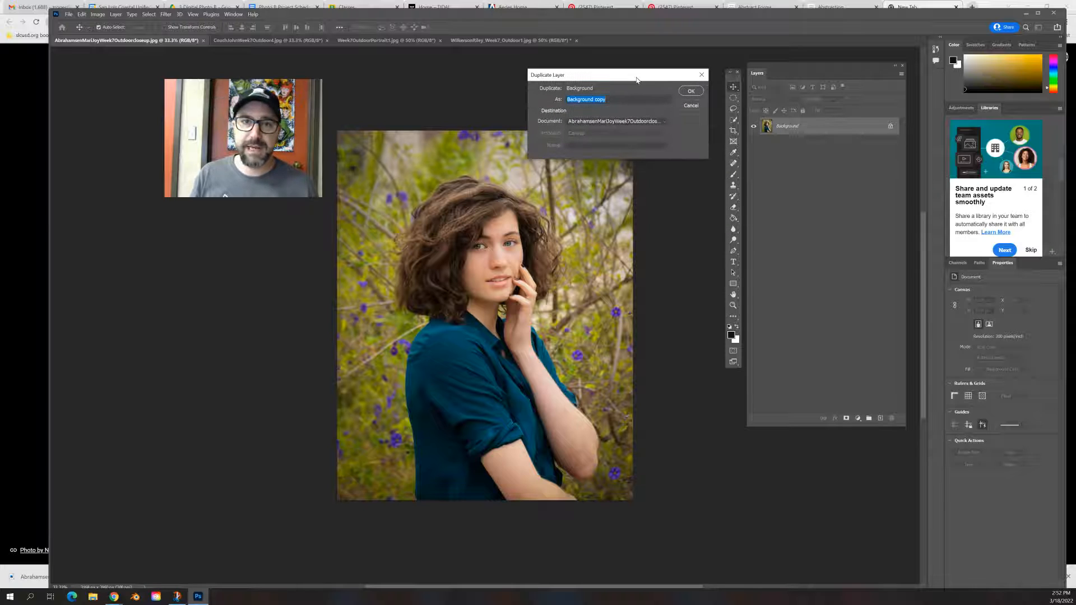
{"action": "key", "text": "Return"}
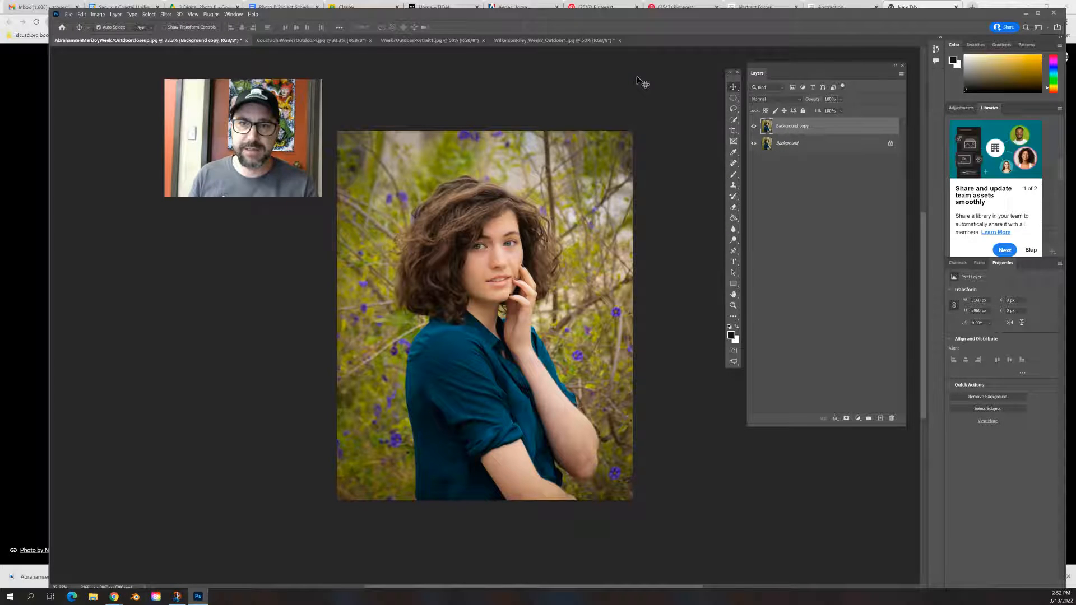
{"action": "right_click", "coordinate": [802, 131]}
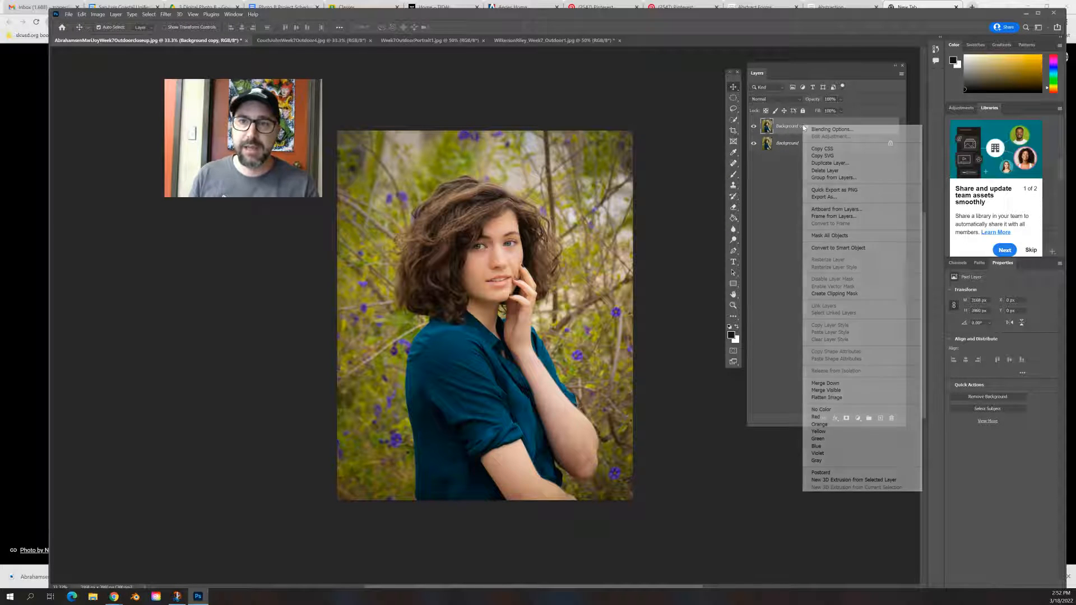
{"action": "left_click", "coordinate": [829, 164]}
{"action": "key", "text": "Return"}
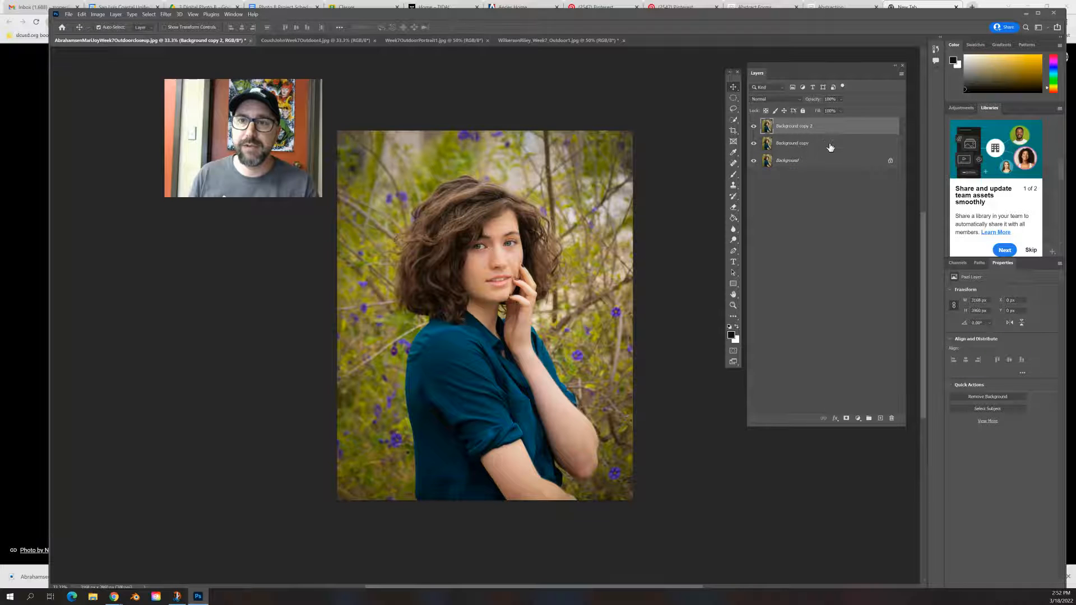
{"action": "right_click", "coordinate": [829, 138]}
{"action": "left_click", "coordinate": [852, 170]}
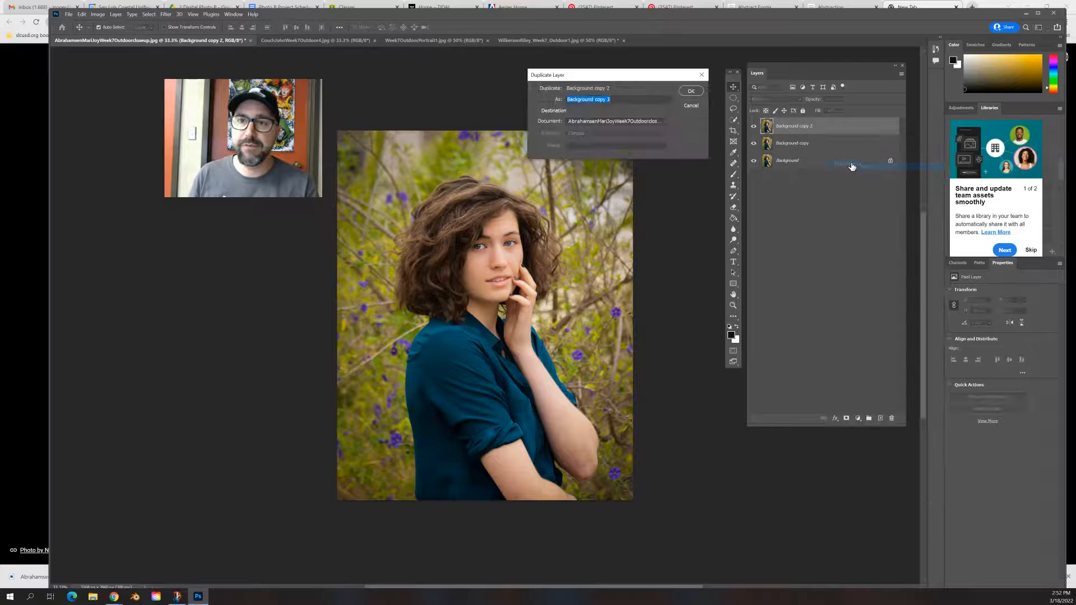
{"action": "key", "text": "Return"}
{"action": "right_click", "coordinate": [820, 132]}
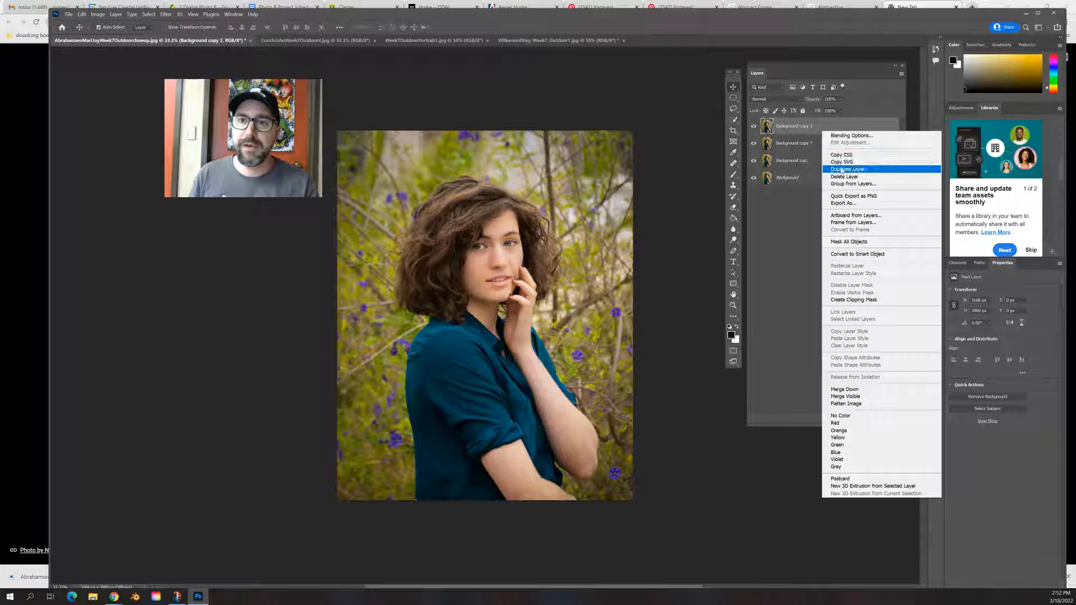
{"action": "left_click", "coordinate": [830, 164]}
{"action": "key", "text": "Return"}
{"action": "right_click", "coordinate": [812, 130]}
{"action": "left_click", "coordinate": [824, 166]}
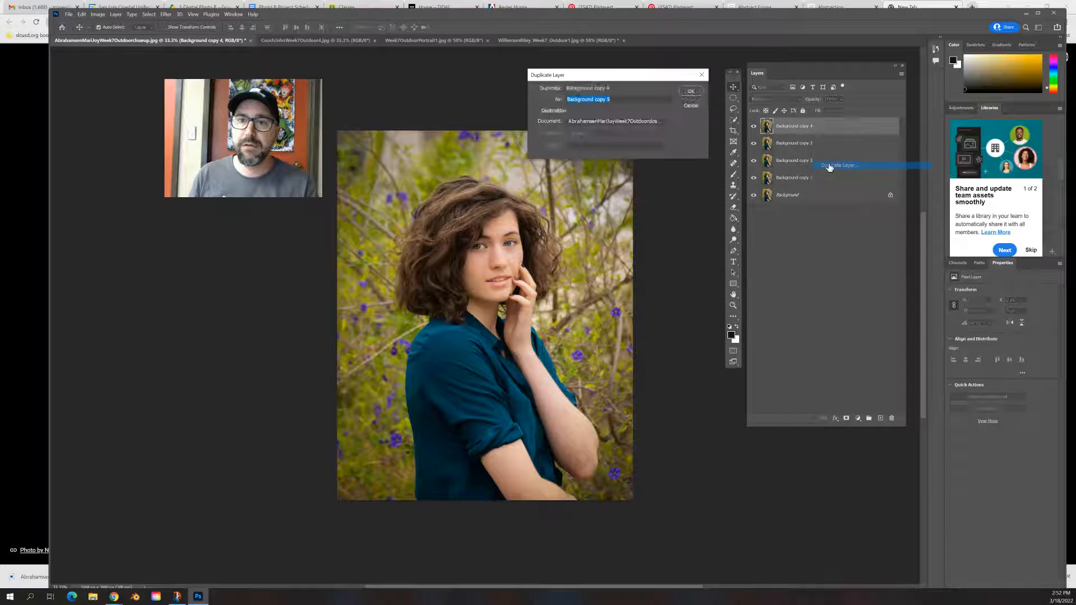
{"action": "key", "text": "Return"}
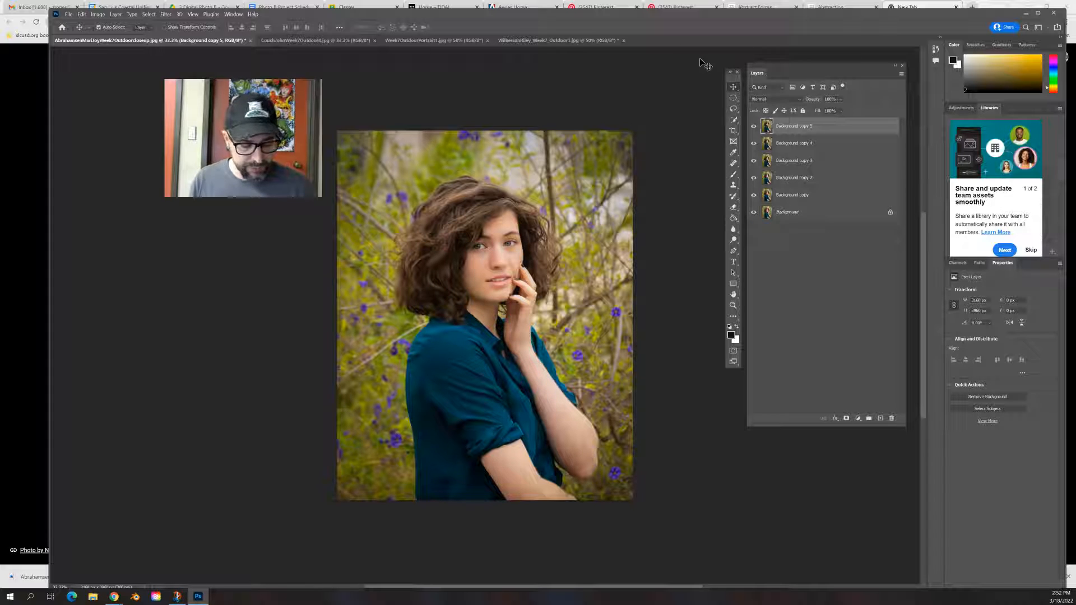
Step: Show the rulers and place a horizontal and a vertical guide crossing at the woman's eye beside her hair
{"action": "key", "text": "ctrl+r"}
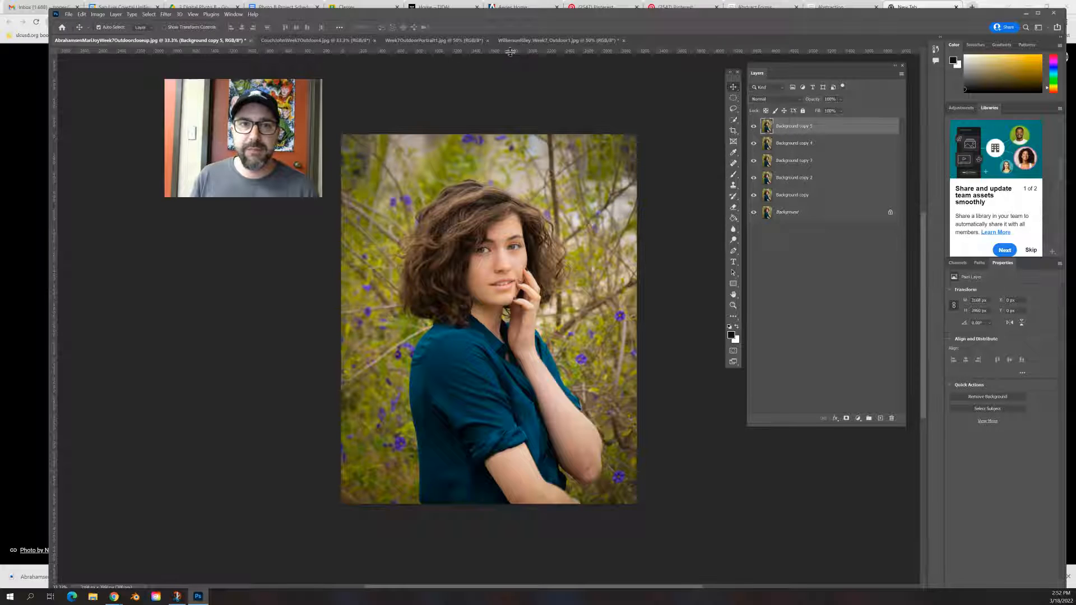
{"action": "left_click_drag", "start_coordinate": [510, 52], "coordinate": [484, 250]}
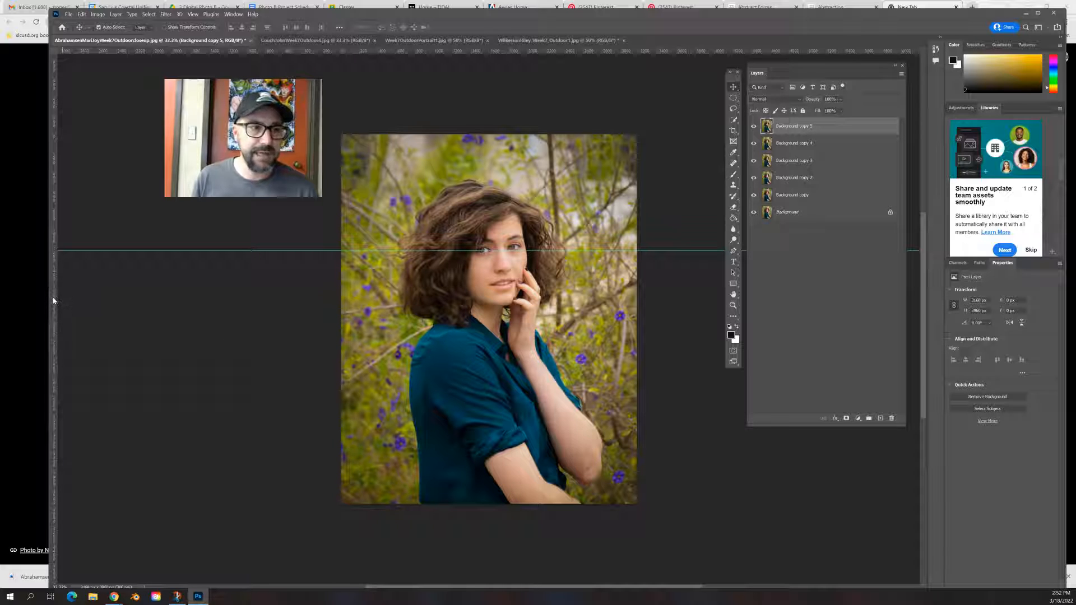
{"action": "left_click_drag", "start_coordinate": [53, 301], "coordinate": [481, 251]}
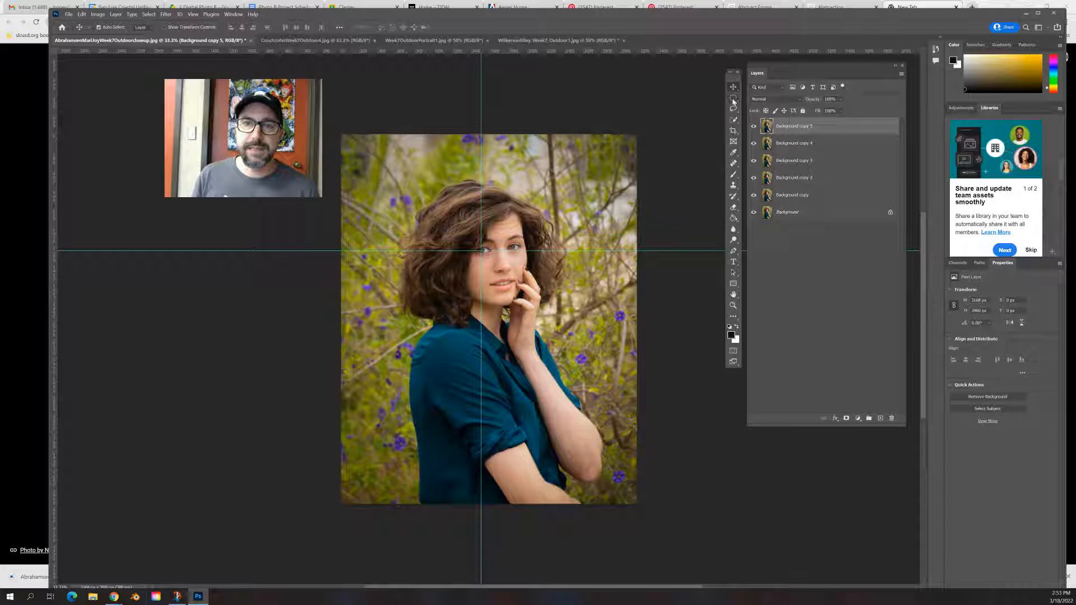
Step: Draw a circular Elliptical Marquee selection about 300 px wide centred on the guide crossing, and add a vertical guide at its left edge
{"action": "left_click_drag", "start_coordinate": [737, 79], "coordinate": [704, 90]}
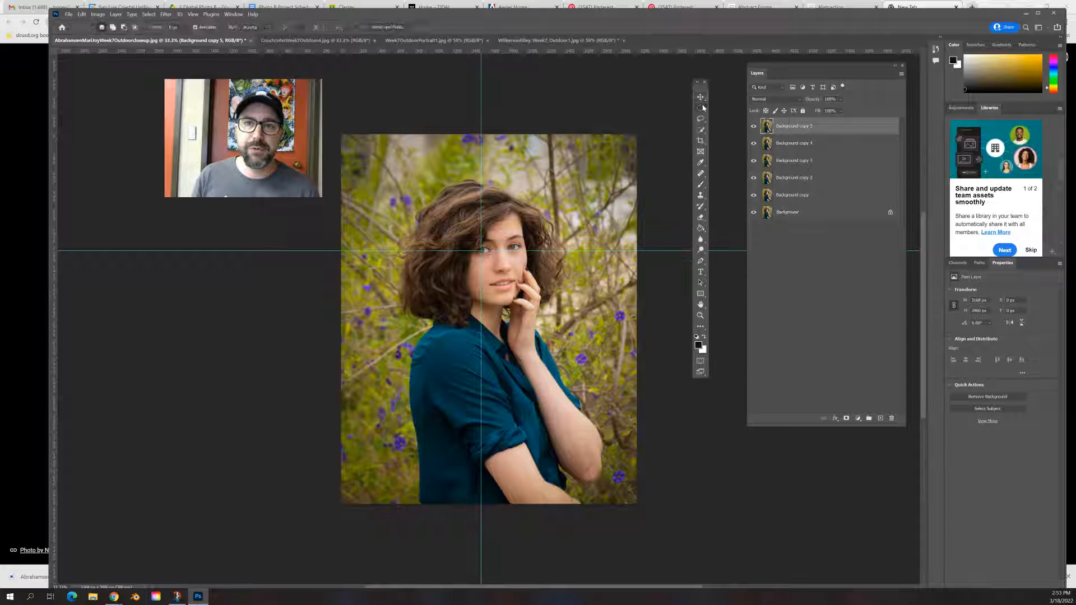
{"action": "left_click", "coordinate": [702, 108]}
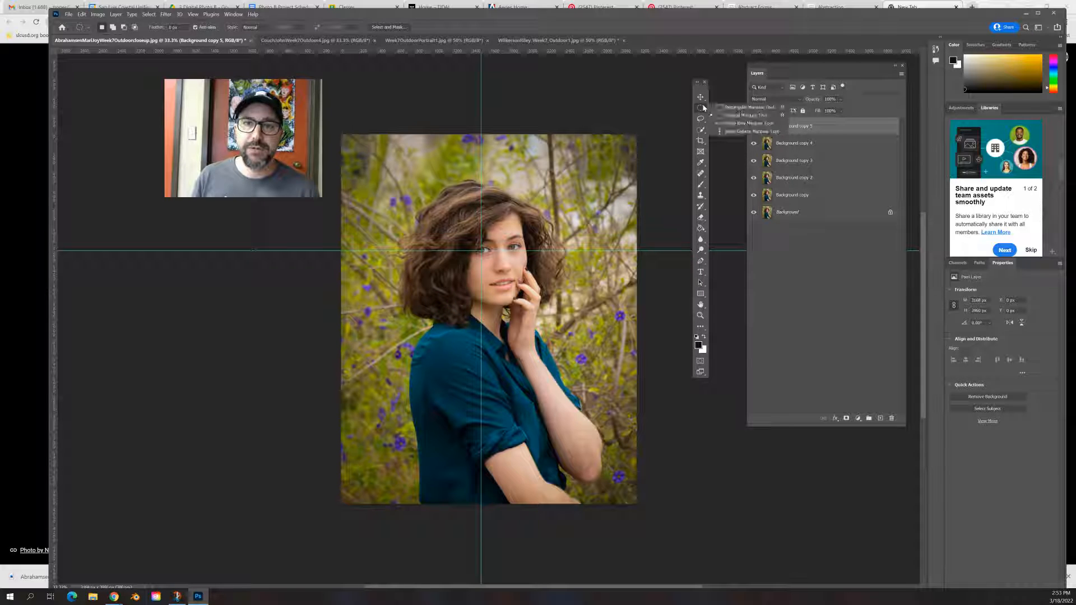
{"action": "left_click", "coordinate": [734, 118]}
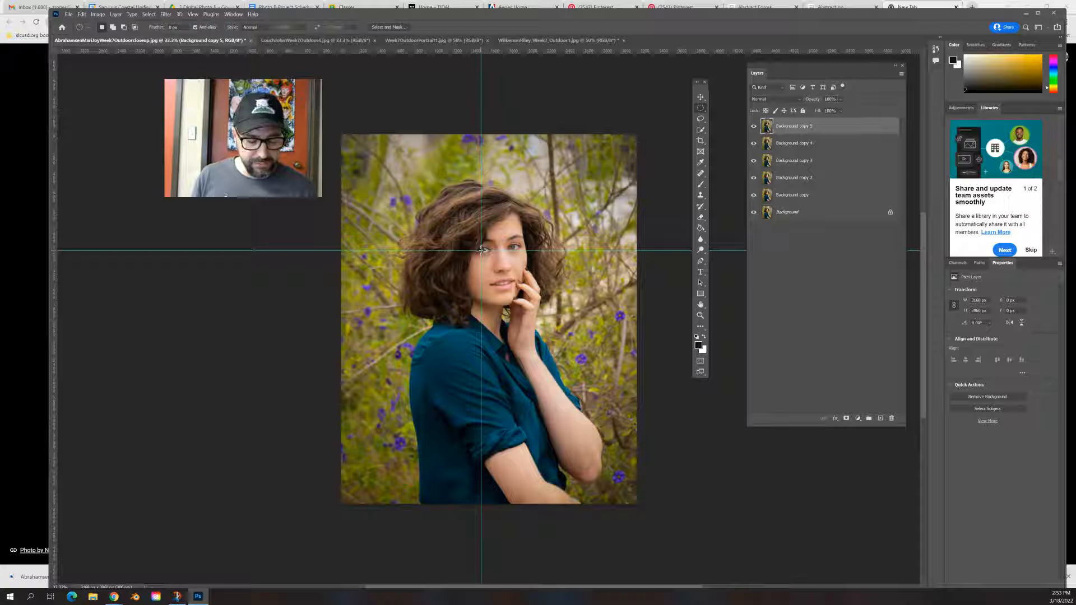
{"action": "left_click_drag", "start_coordinate": [481, 250], "coordinate": [503, 237]}
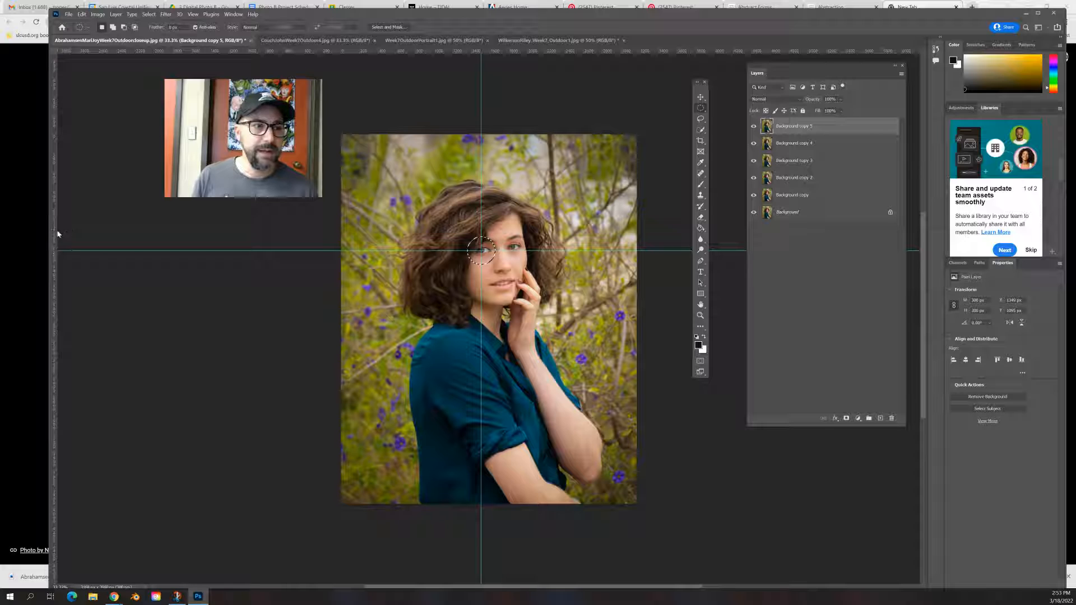
{"action": "left_click_drag", "start_coordinate": [57, 233], "coordinate": [466, 245]}
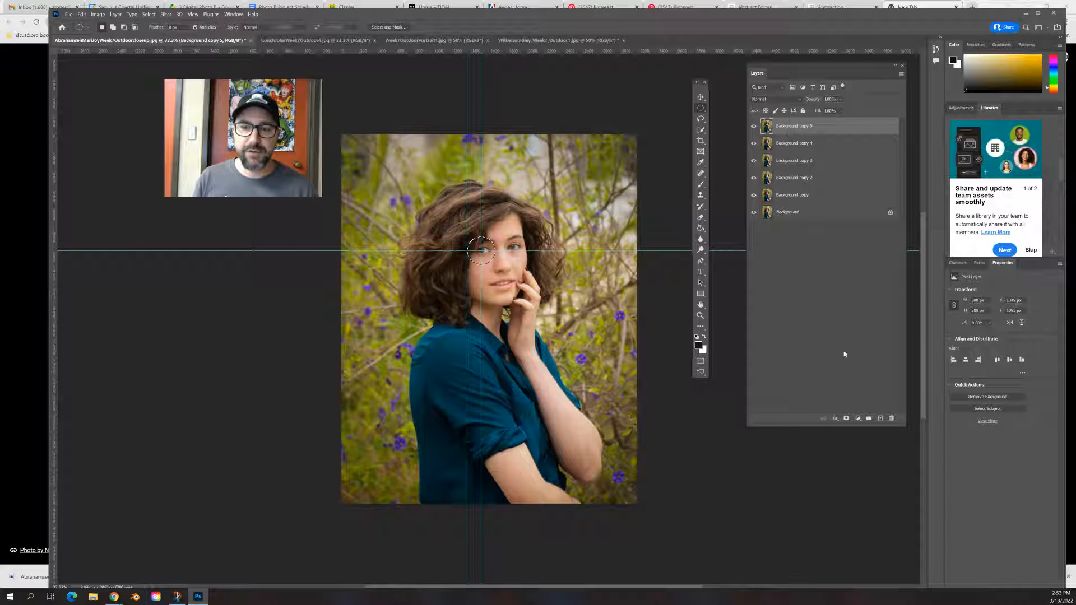
Step: Mask Background copy 5 with the circular selection, and check the masked circle by hiding and reshowing the layers beneath
{"action": "left_click", "coordinate": [847, 418]}
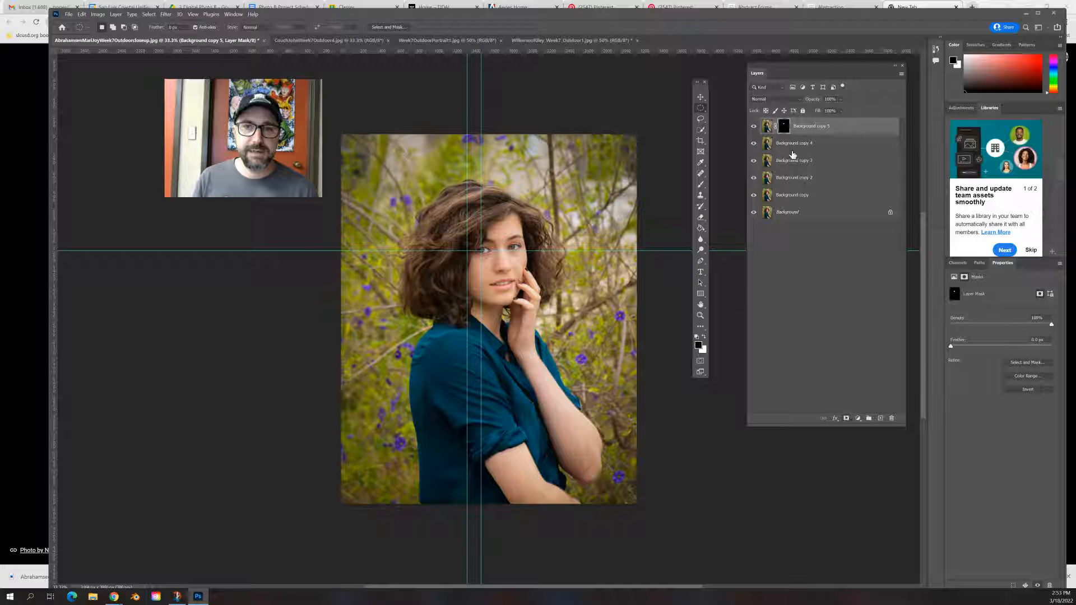
{"action": "left_click_drag", "start_coordinate": [754, 144], "coordinate": [744, 230]}
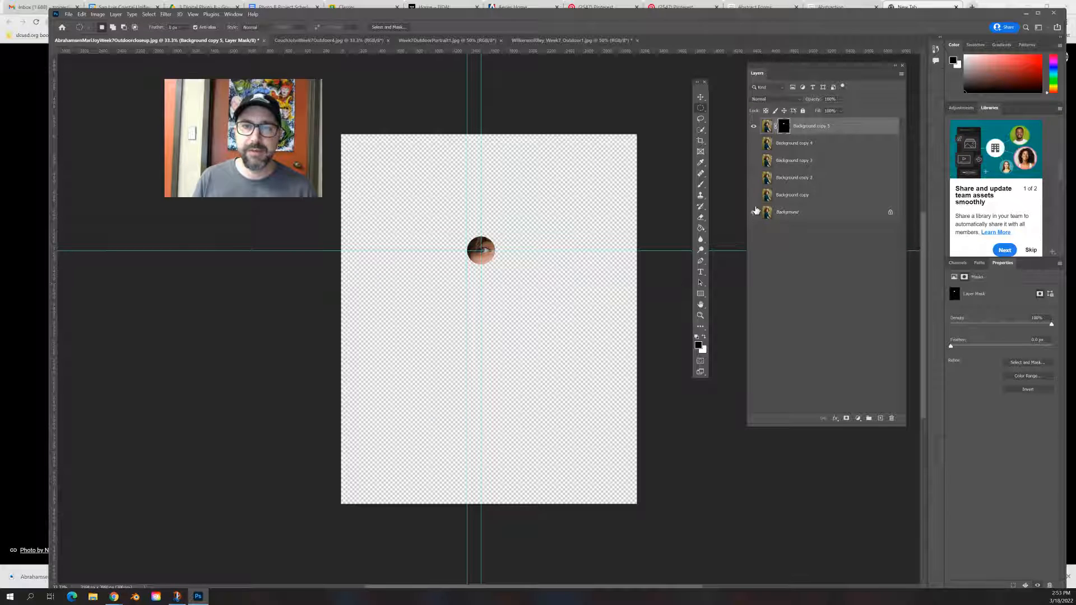
{"action": "left_click_drag", "start_coordinate": [754, 213], "coordinate": [754, 144]}
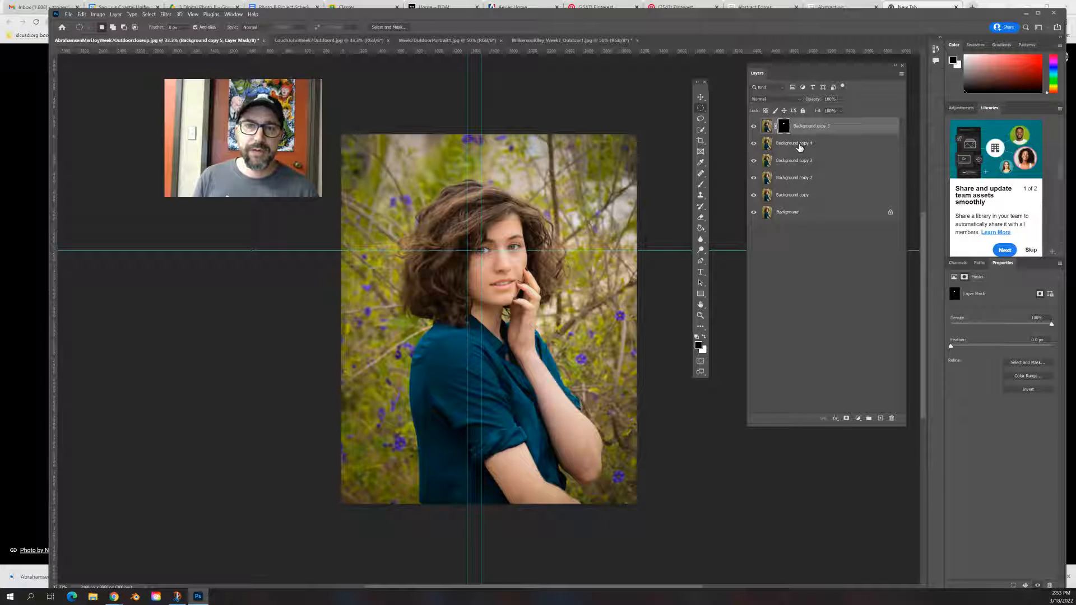
Step: Mask Background copy 4 with a circular selection about 455 px wide centred on the guide crossing at the eye
{"action": "left_click", "coordinate": [800, 148]}
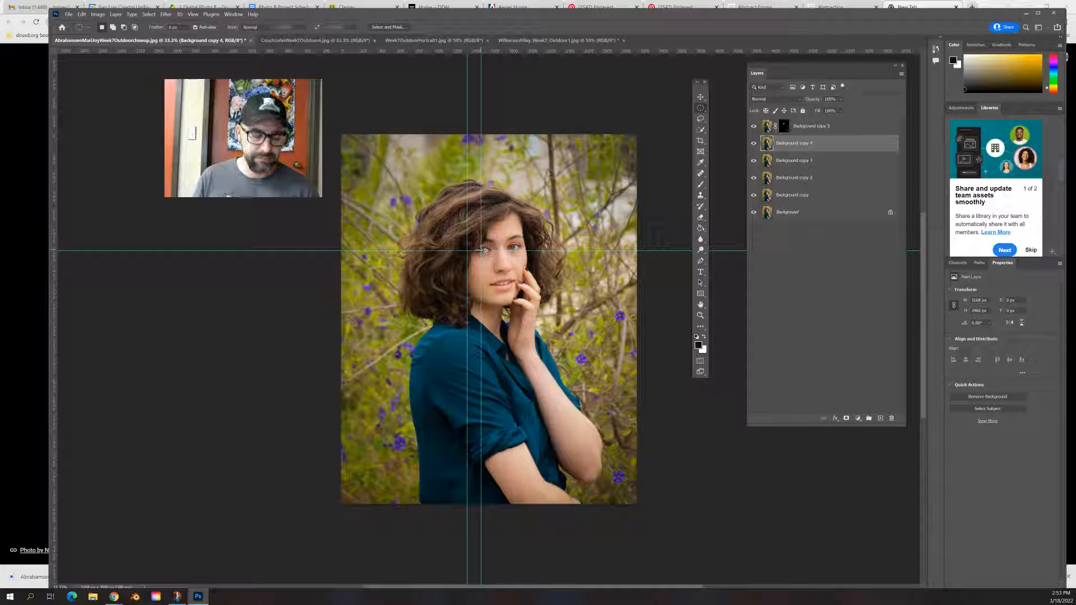
{"action": "left_click_drag", "start_coordinate": [481, 250], "coordinate": [501, 276]}
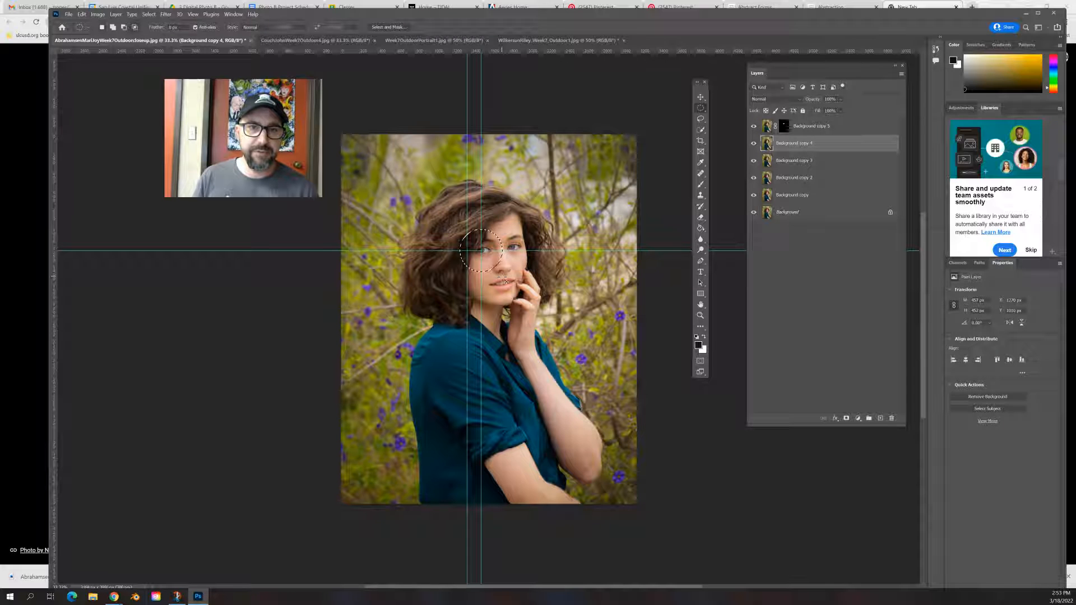
{"action": "left_click", "coordinate": [846, 419]}
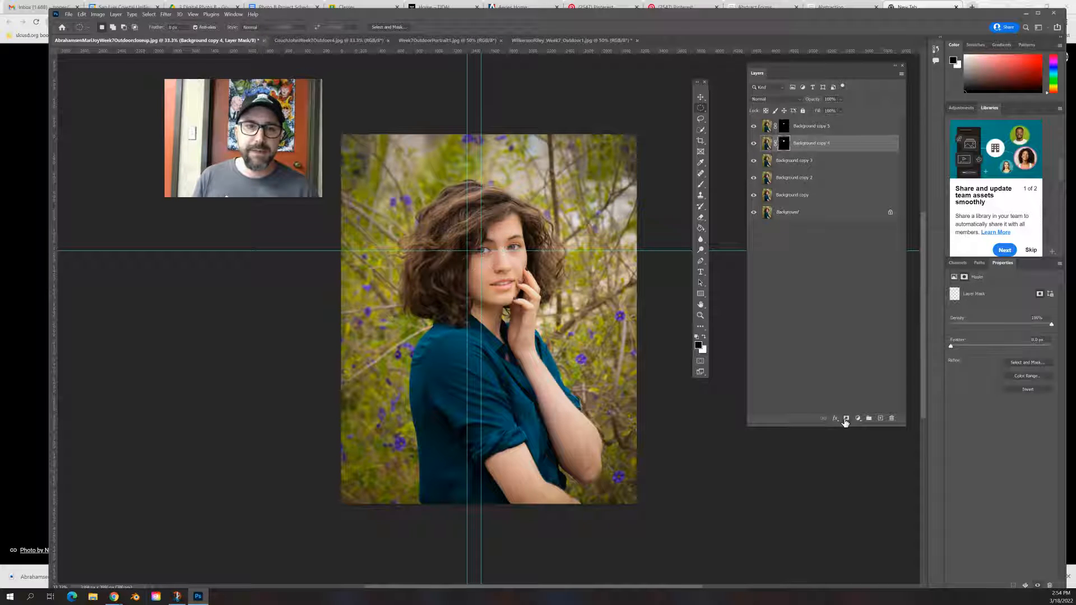
Step: Mask Background copy 3 with a circular selection about 710 px wide centred on the guide crossing at the eye
{"action": "left_click", "coordinate": [799, 162]}
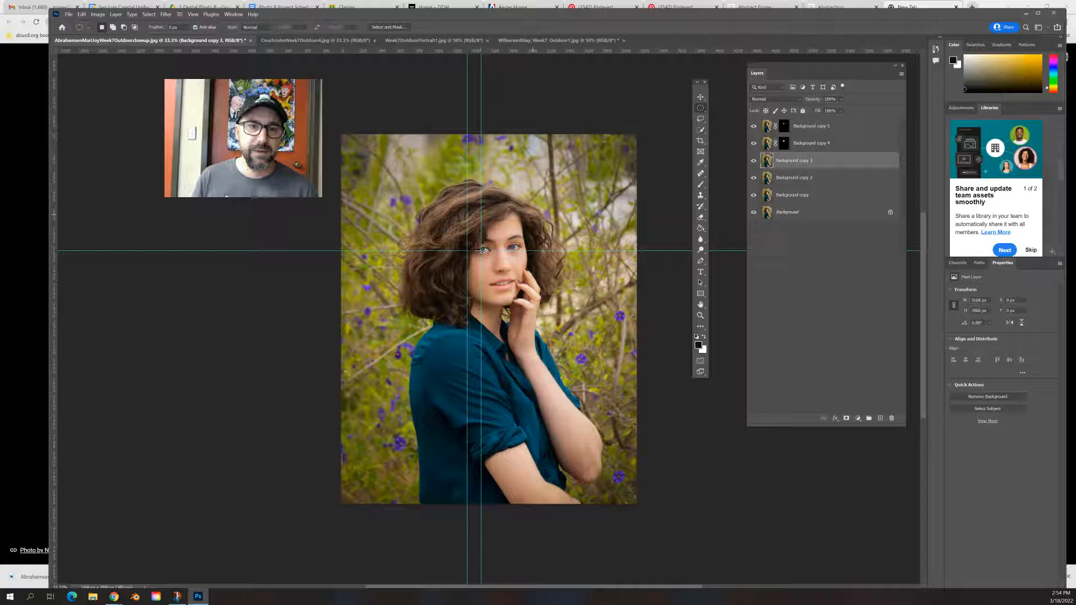
{"action": "left_click_drag", "start_coordinate": [481, 251], "coordinate": [513, 308]}
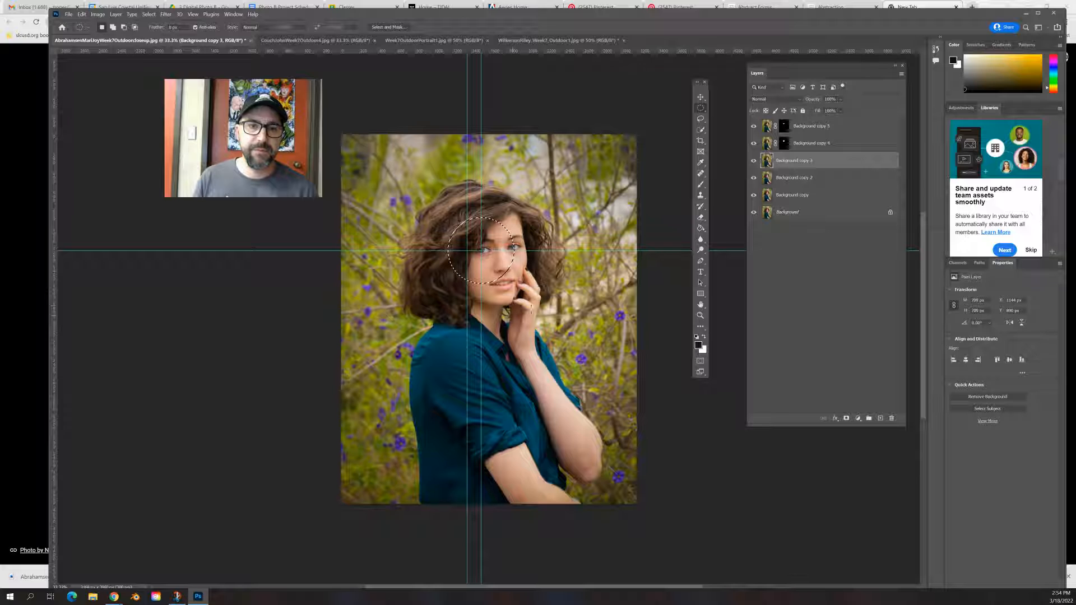
{"action": "left_click", "coordinate": [846, 418]}
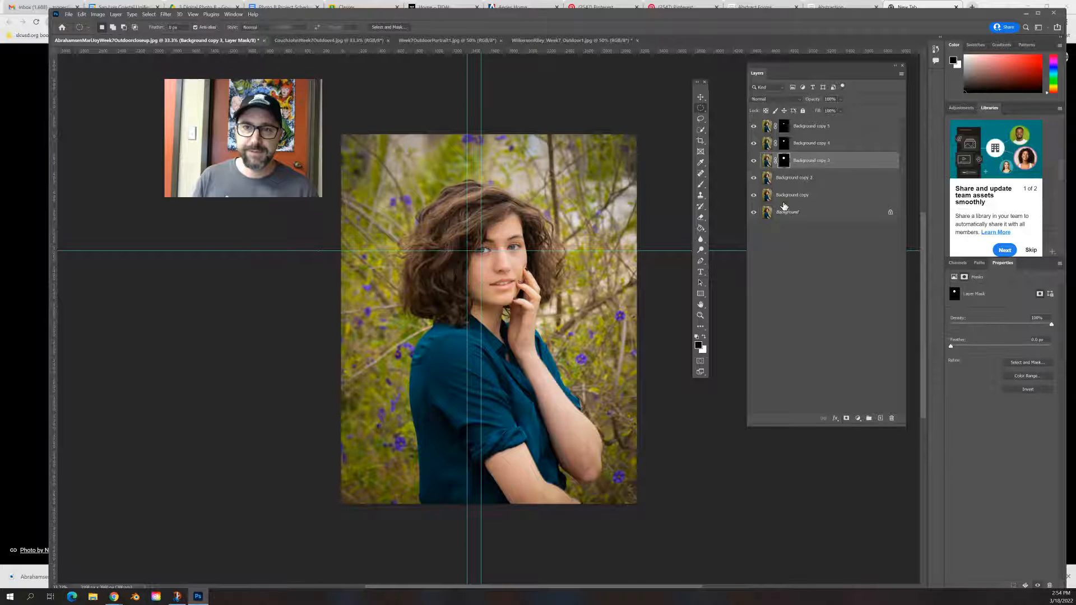
Step: Mask Background copy 2 with a circular selection about 1170 px wide centred on the guide crossing at the eye
{"action": "left_click", "coordinate": [803, 181]}
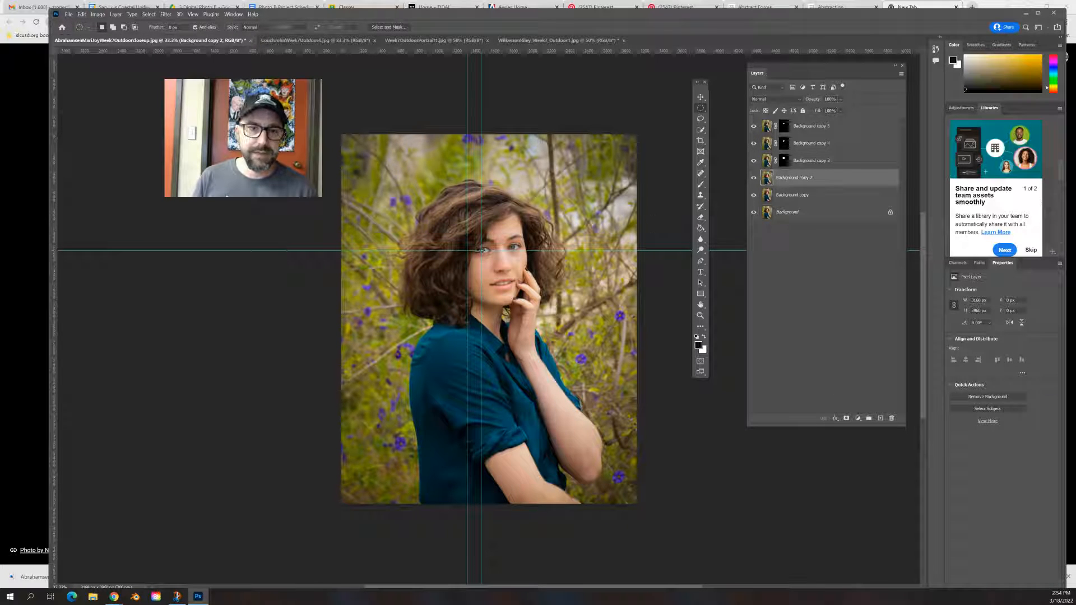
{"action": "left_click_drag", "start_coordinate": [481, 251], "coordinate": [535, 309]}
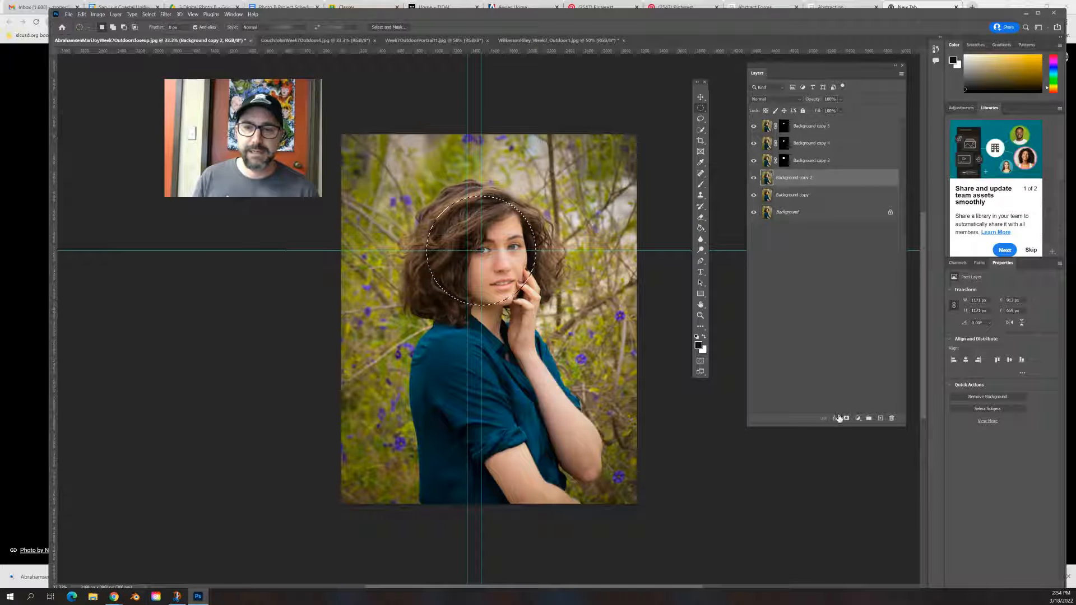
{"action": "left_click", "coordinate": [846, 418]}
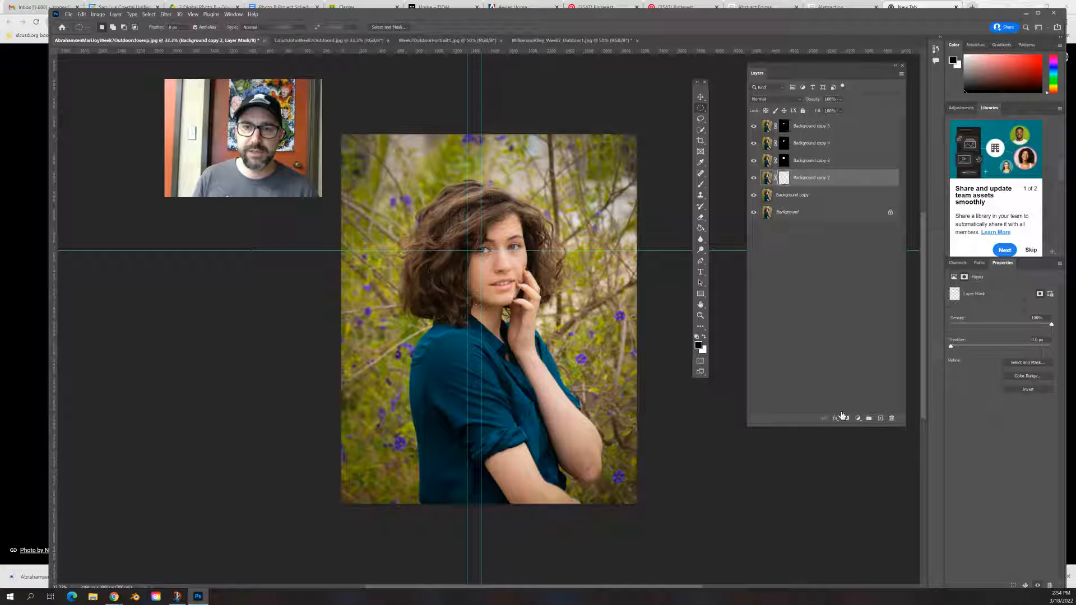
Step: Mask the Background copy layer with a circular selection about 1800 px wide centred on the guide crossing at the eye
{"action": "left_click", "coordinate": [790, 197]}
{"action": "left_click_drag", "start_coordinate": [481, 250], "coordinate": [566, 387]}
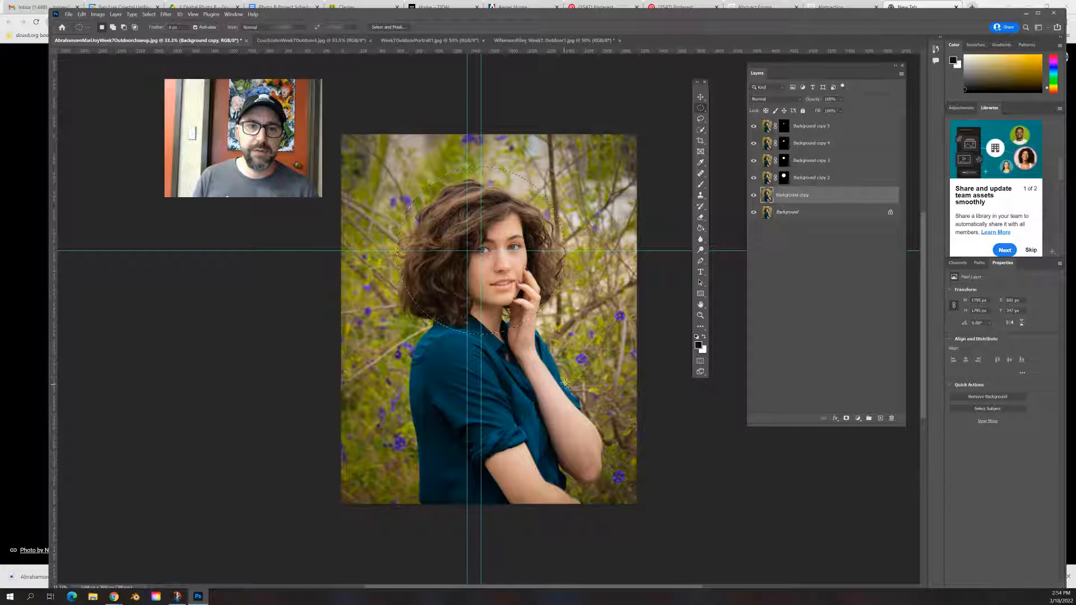
{"action": "left_click", "coordinate": [846, 419]}
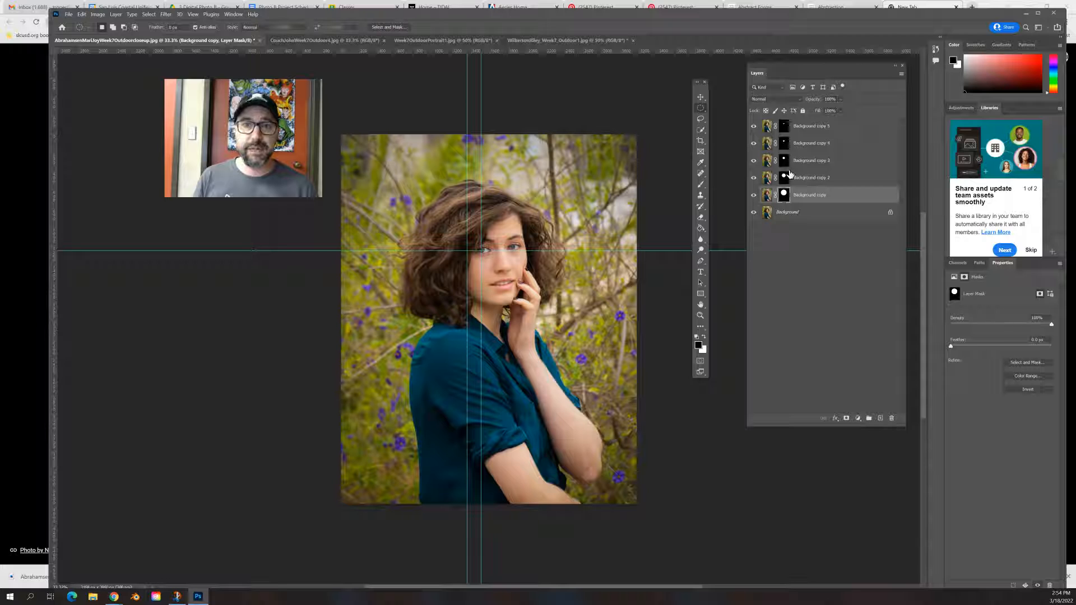
Step: Apply the layer masks permanently on all five duplicate layers, from Background copy 5 down to Background copy
{"action": "left_click", "coordinate": [784, 128]}
{"action": "right_click", "coordinate": [783, 128]}
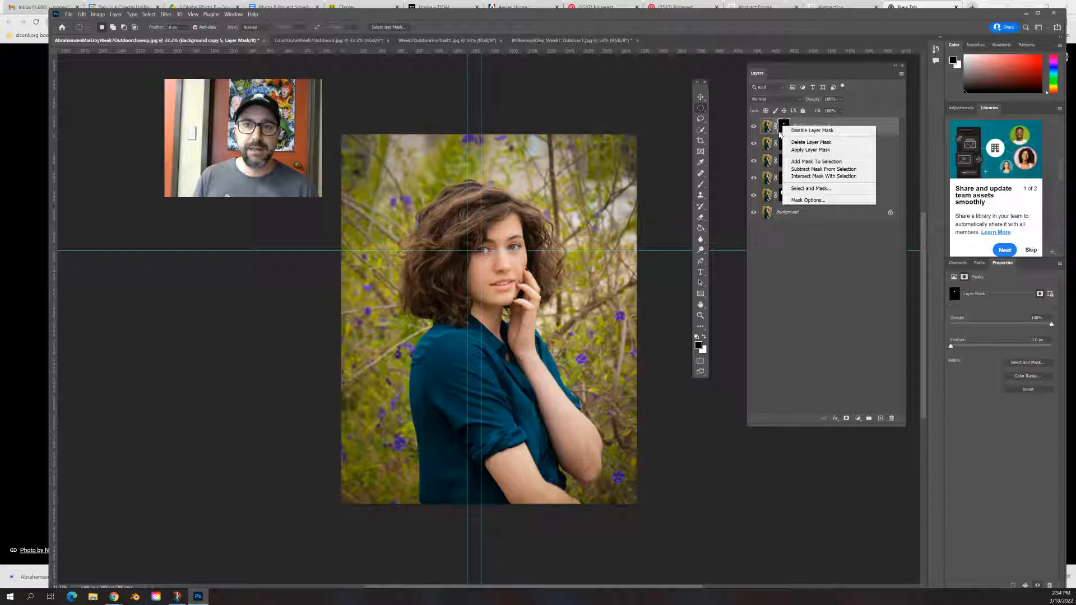
{"action": "left_click", "coordinate": [811, 150]}
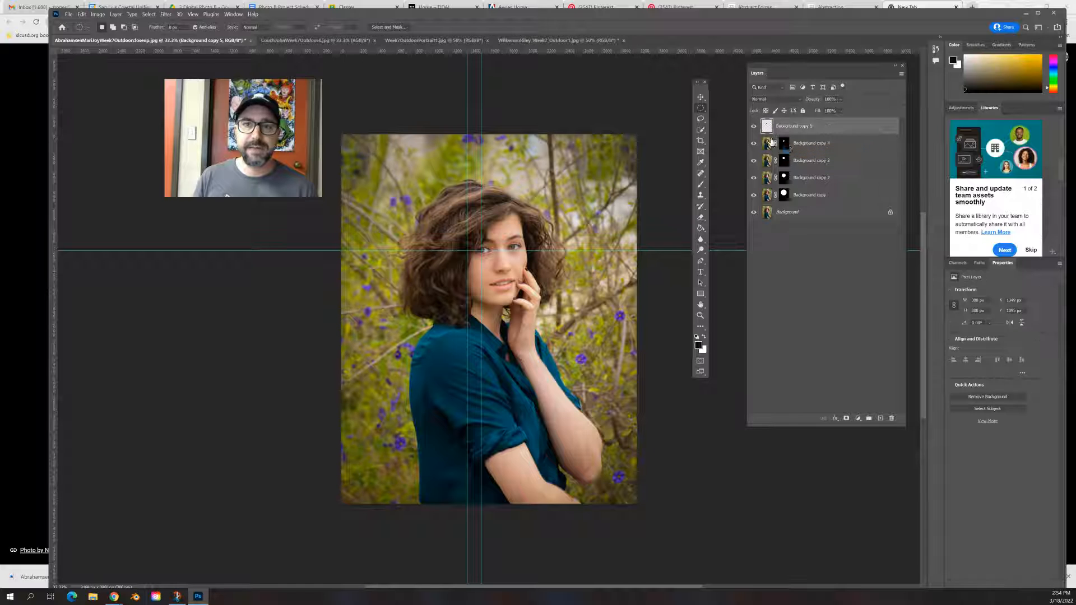
{"action": "right_click", "coordinate": [783, 145]}
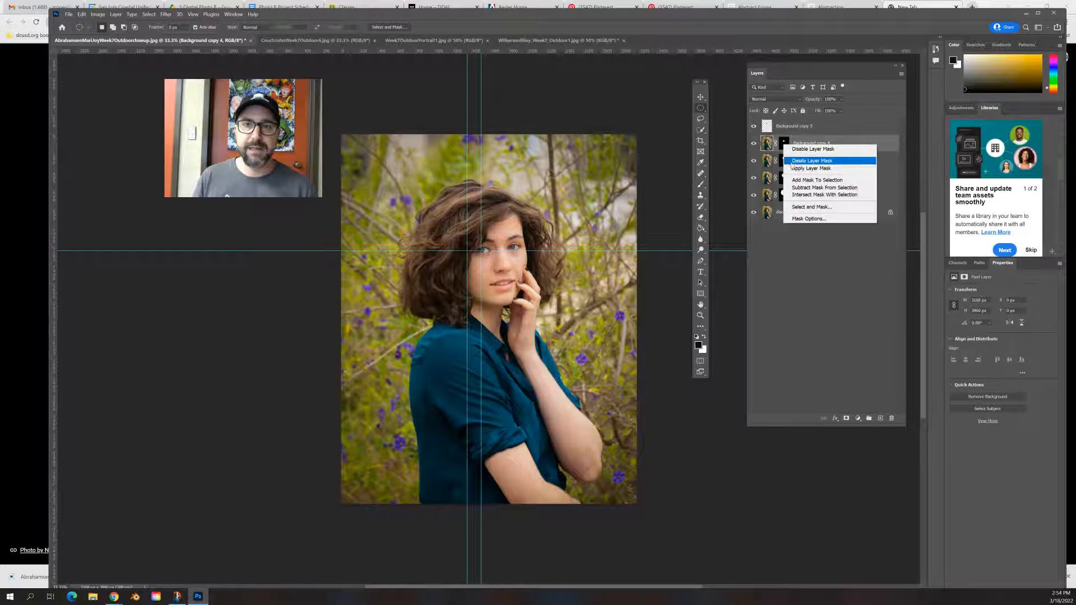
{"action": "left_click", "coordinate": [814, 167]}
{"action": "right_click", "coordinate": [786, 162]}
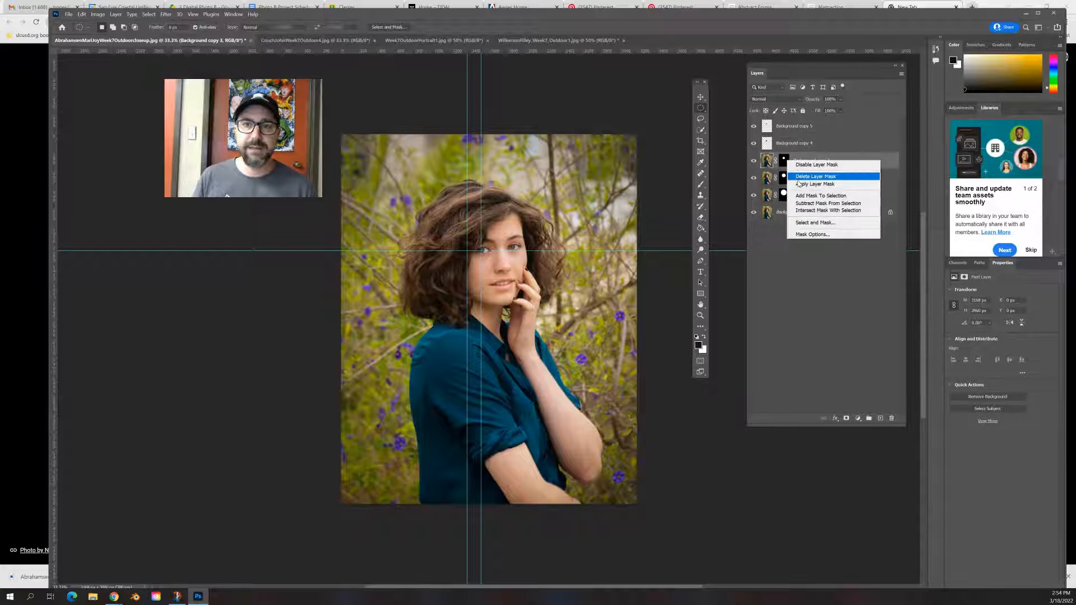
{"action": "left_click", "coordinate": [815, 184]}
{"action": "right_click", "coordinate": [786, 179]}
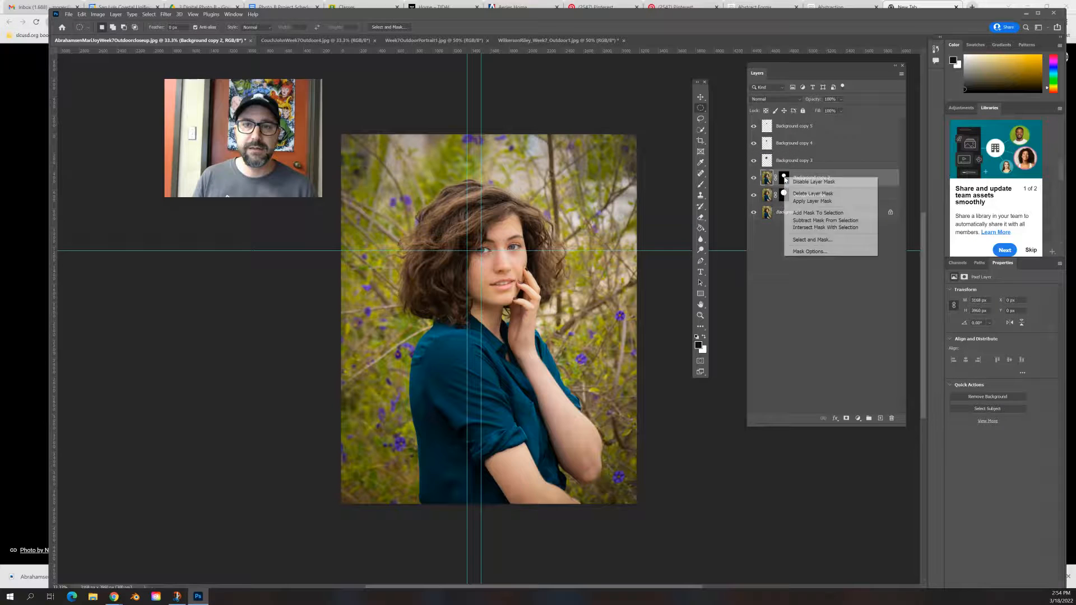
{"action": "left_click", "coordinate": [812, 200]}
{"action": "right_click", "coordinate": [786, 195]}
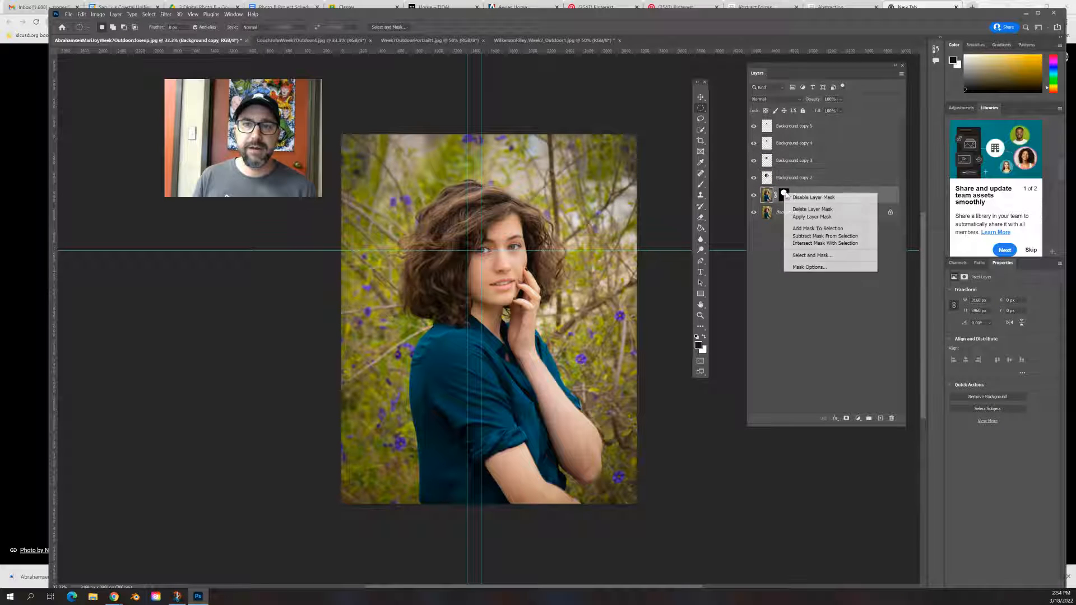
{"action": "left_click", "coordinate": [812, 217]}
Step: Inspect the cut-out circles by hiding the layers one by one from Background upward and showing them again
{"action": "left_click", "coordinate": [754, 214]}
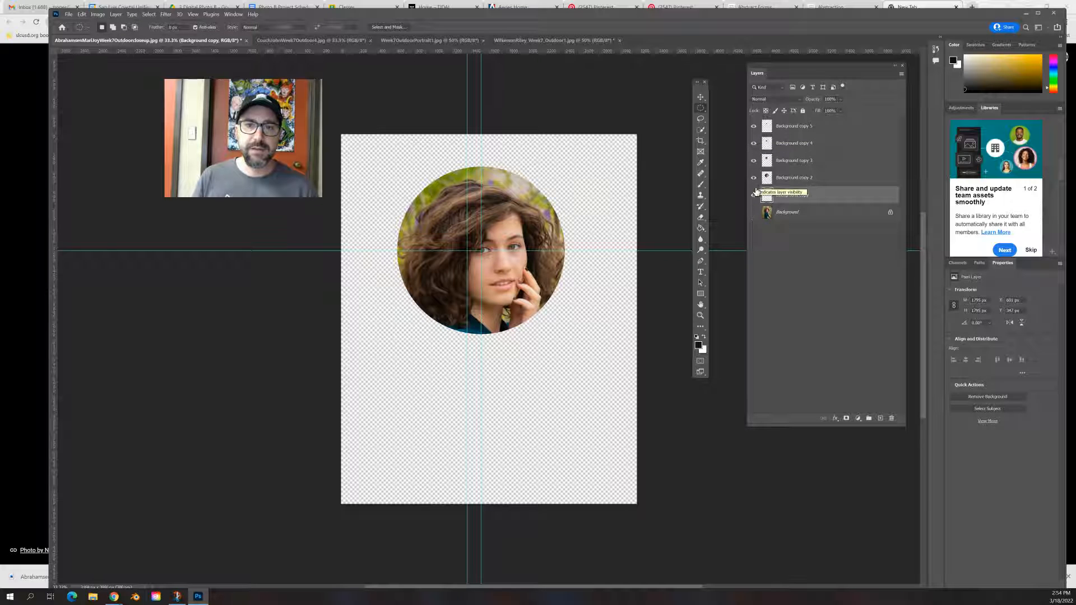
{"action": "left_click", "coordinate": [754, 195]}
{"action": "left_click", "coordinate": [754, 178]}
{"action": "left_click", "coordinate": [754, 160]}
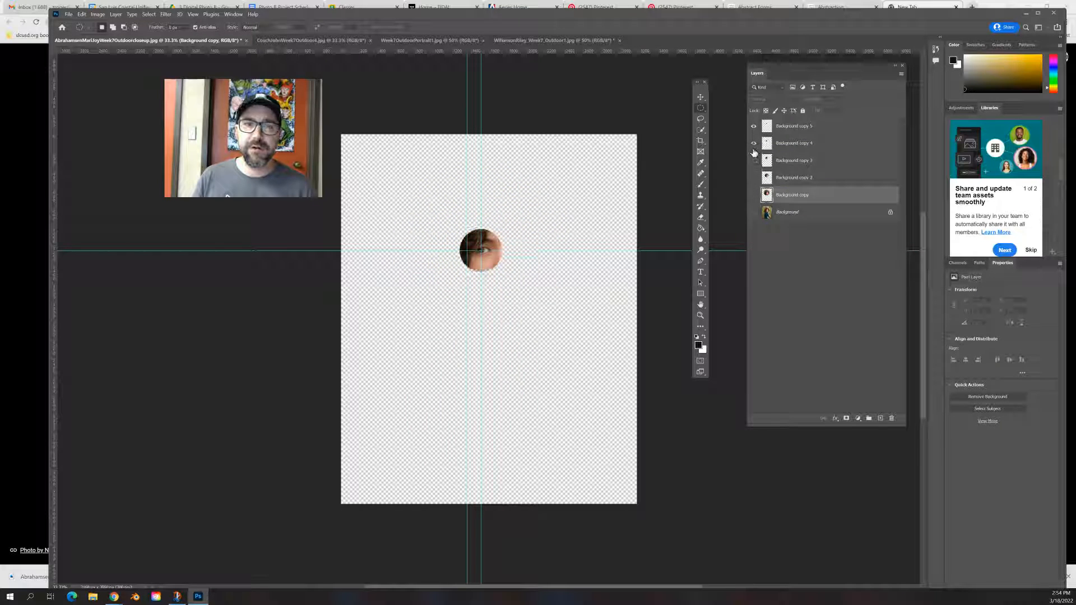
{"action": "left_click", "coordinate": [754, 144]}
{"action": "left_click", "coordinate": [754, 144]}
{"action": "left_click", "coordinate": [754, 161]}
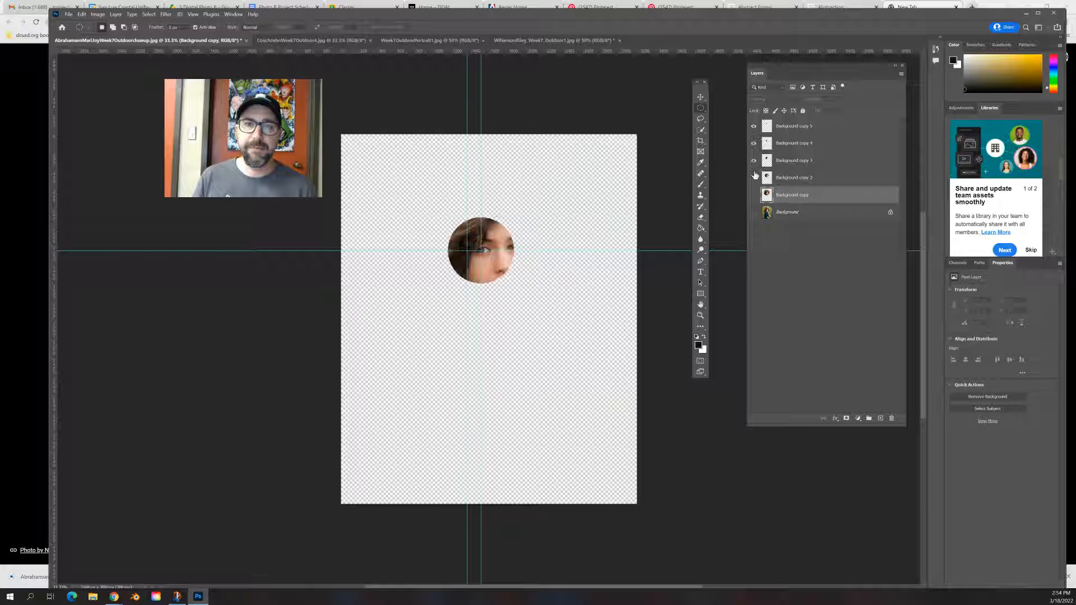
{"action": "left_click", "coordinate": [754, 177]}
{"action": "left_click", "coordinate": [754, 195]}
{"action": "left_click", "coordinate": [755, 213]}
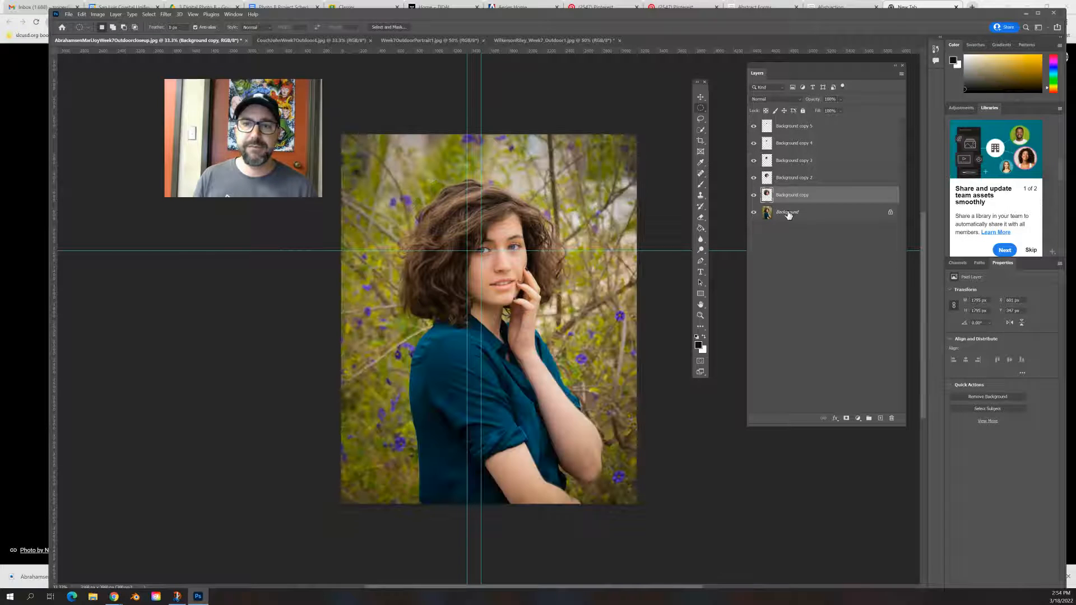
Step: Rotate the smallest circle, on Background copy 5, about its centre with Free Transform
{"action": "left_click", "coordinate": [790, 127]}
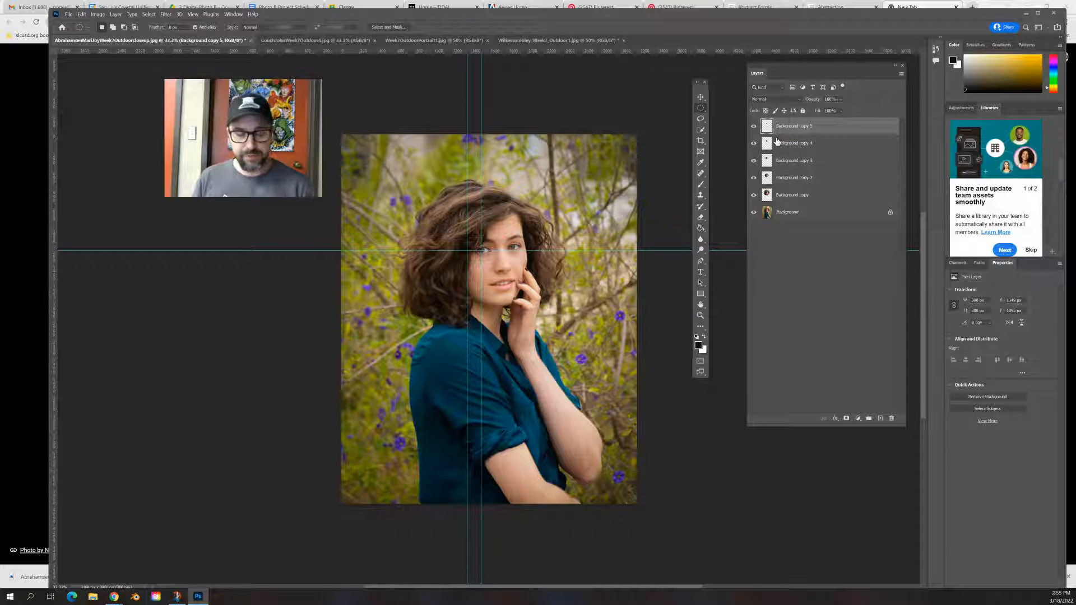
{"action": "key", "text": "ctrl+t"}
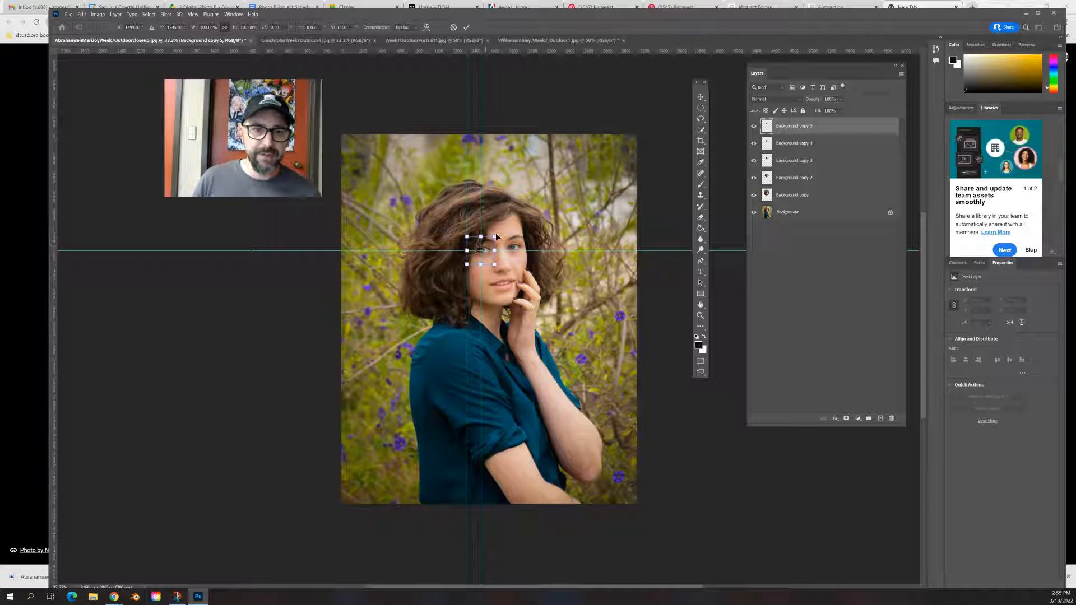
{"action": "mouse_move", "coordinate": [502, 230]}
{"action": "left_mouse_down"}
{"action": "mouse_move", "coordinate": [492, 218]}
{"action": "mouse_move", "coordinate": [501, 238]}
{"action": "mouse_move", "coordinate": [500, 214]}
{"action": "mouse_move", "coordinate": [501, 232]}
{"action": "mouse_move", "coordinate": [493, 211]}
{"action": "mouse_move", "coordinate": [456, 203]}
{"action": "mouse_move", "coordinate": [423, 213]}
{"action": "mouse_move", "coordinate": [437, 214]}
{"action": "mouse_move", "coordinate": [443, 292]}
{"action": "mouse_move", "coordinate": [508, 294]}
{"action": "mouse_move", "coordinate": [515, 236]}
{"action": "mouse_move", "coordinate": [485, 224]}
{"action": "mouse_move", "coordinate": [507, 216]}
{"action": "mouse_move", "coordinate": [518, 224]}
{"action": "mouse_move", "coordinate": [500, 236]}
{"action": "left_mouse_up"}
{"action": "key", "text": "Return"}
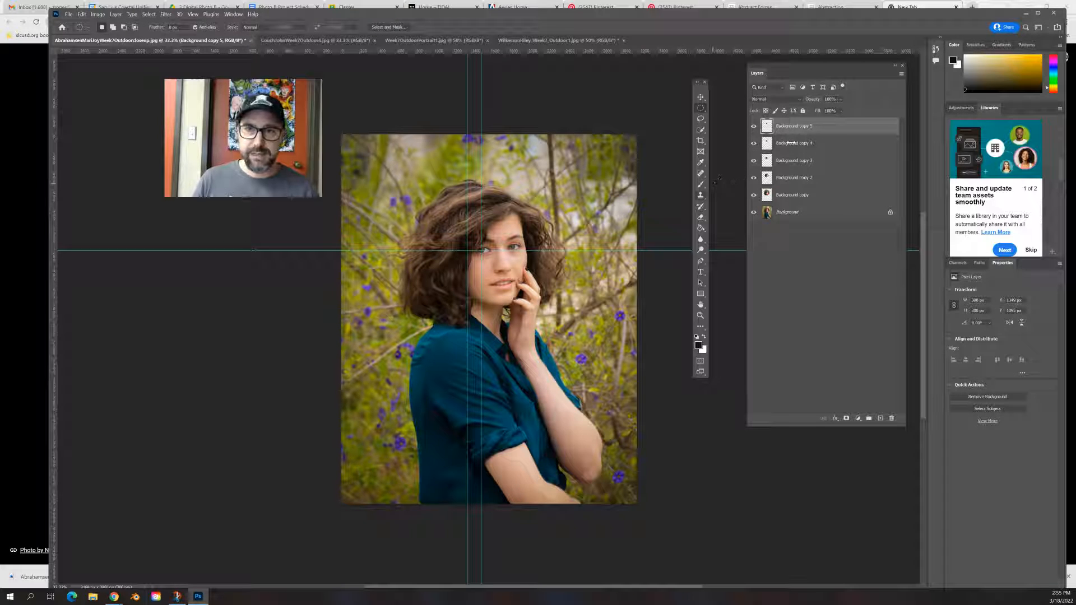
Step: Rotate the Background copy 4 circle about half a turn around its centre with Free Transform
{"action": "left_click", "coordinate": [795, 145]}
{"action": "key", "text": "ctrl+t"}
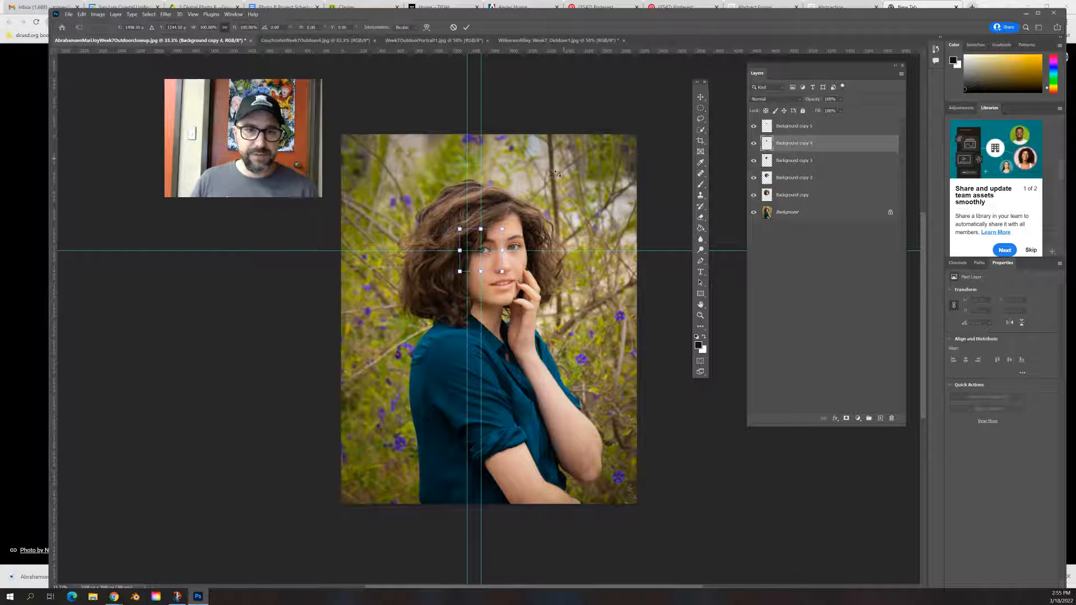
{"action": "left_click_drag", "start_coordinate": [516, 227], "coordinate": [405, 310]}
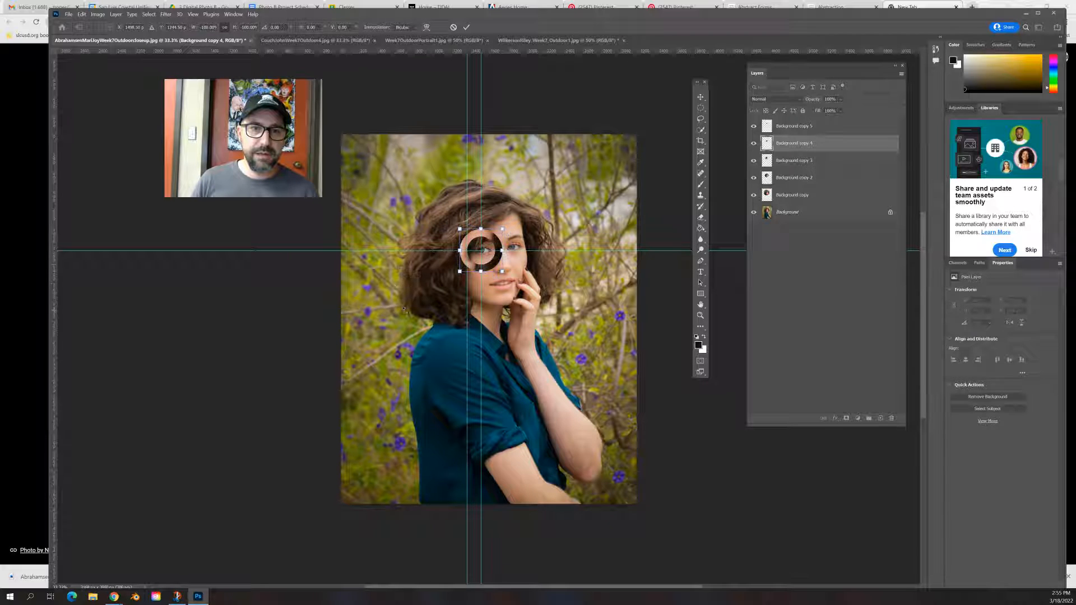
{"action": "key", "text": "Return"}
Step: Rotate the Background copy 3 circle 90° counterclockwise around its centre with Free Transform
{"action": "left_click", "coordinate": [809, 162]}
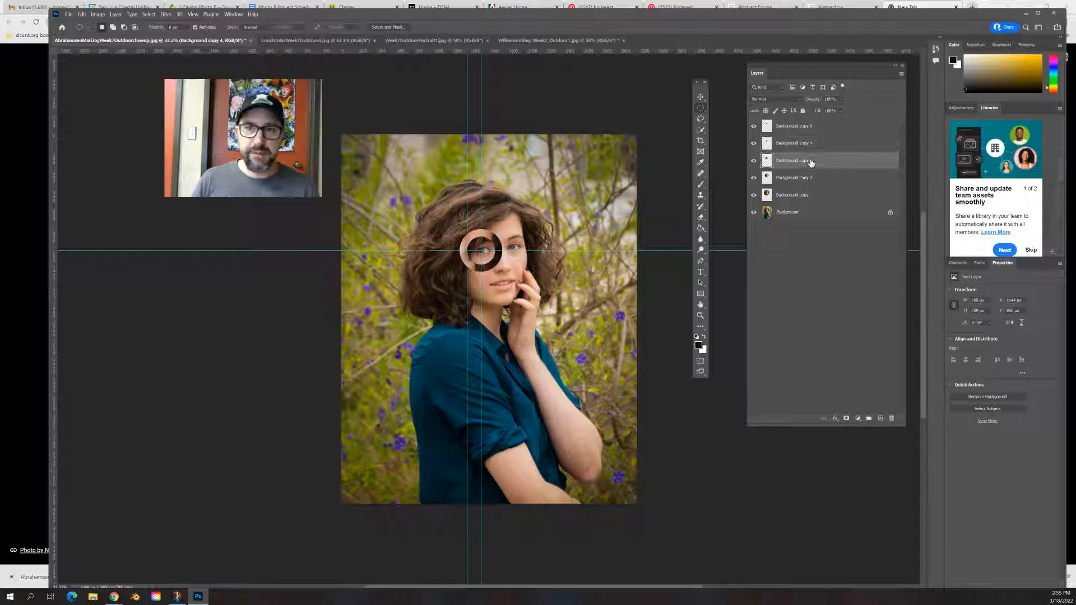
{"action": "key", "text": "ctrl+t"}
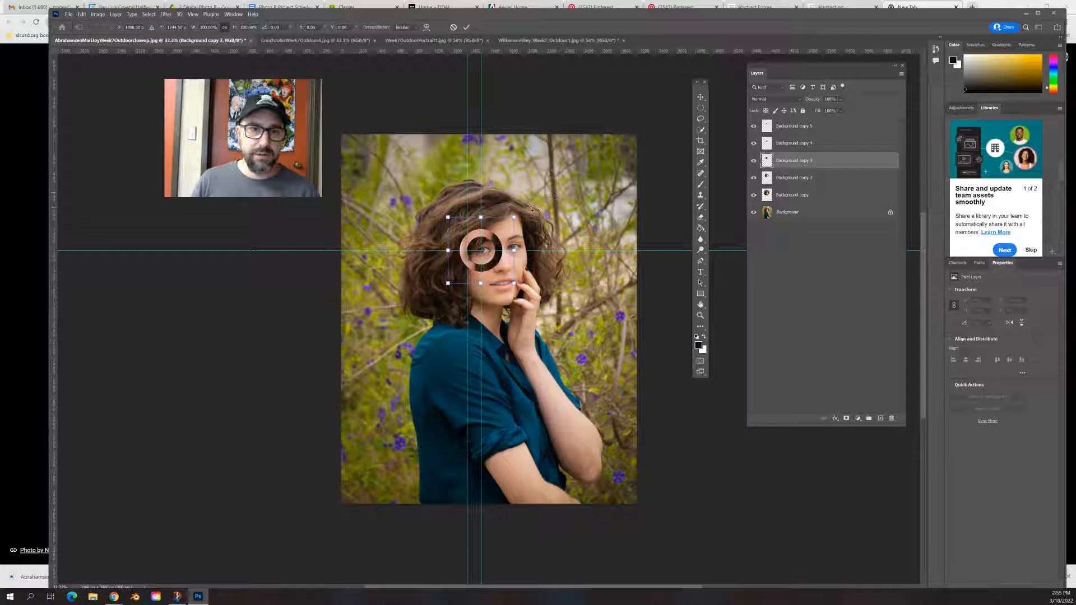
{"action": "left_click_drag", "start_coordinate": [535, 198], "coordinate": [416, 181]}
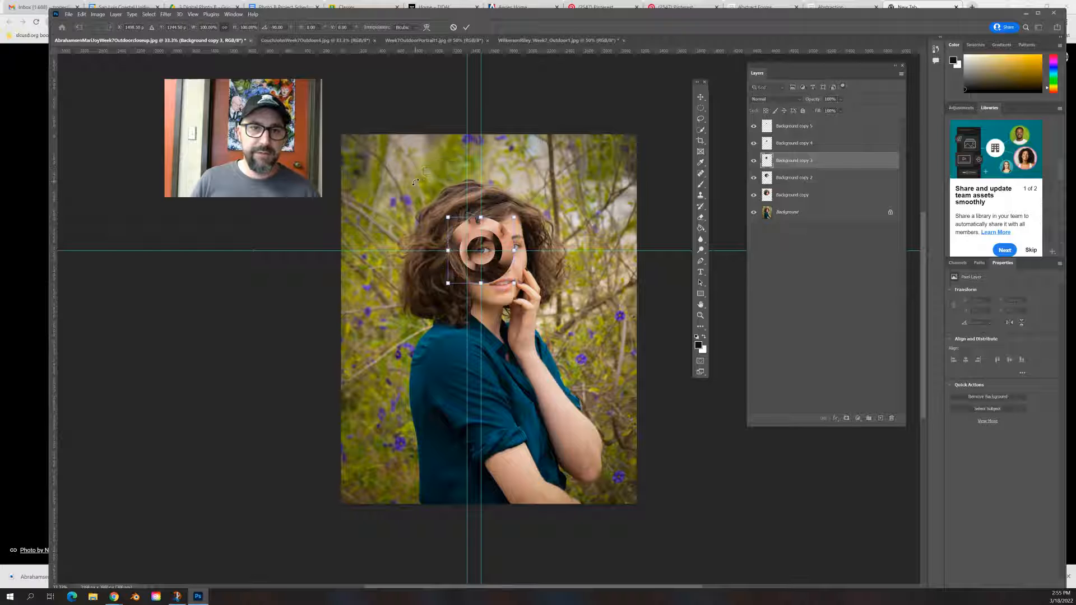
{"action": "key", "text": "Return"}
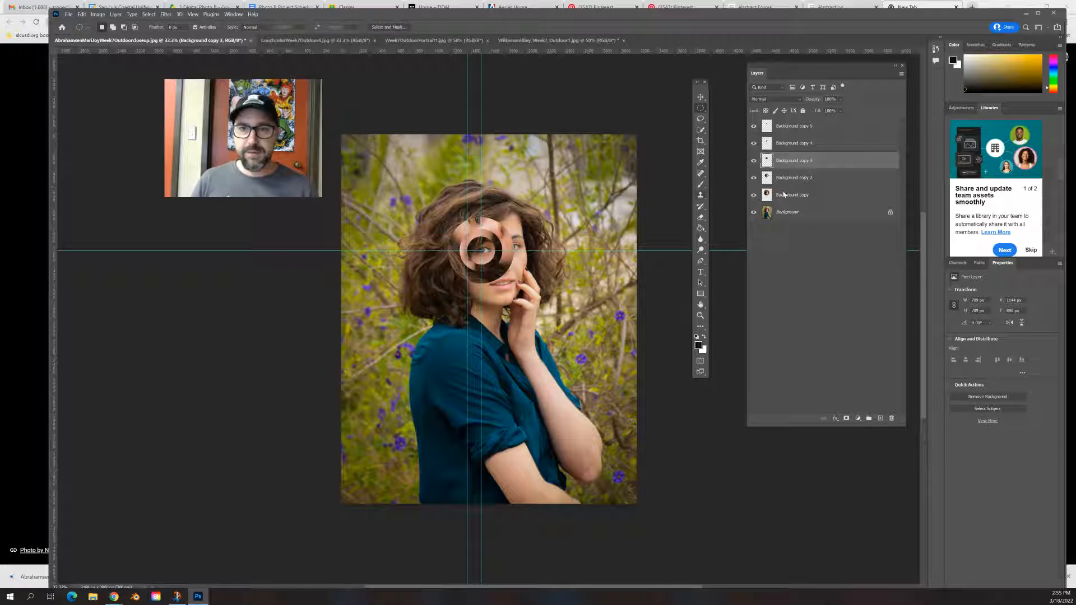
Step: Rotate the Background copy 2 circle 90° clockwise around its centre with Free Transform
{"action": "left_click", "coordinate": [808, 178]}
{"action": "key", "text": "ctrl+t"}
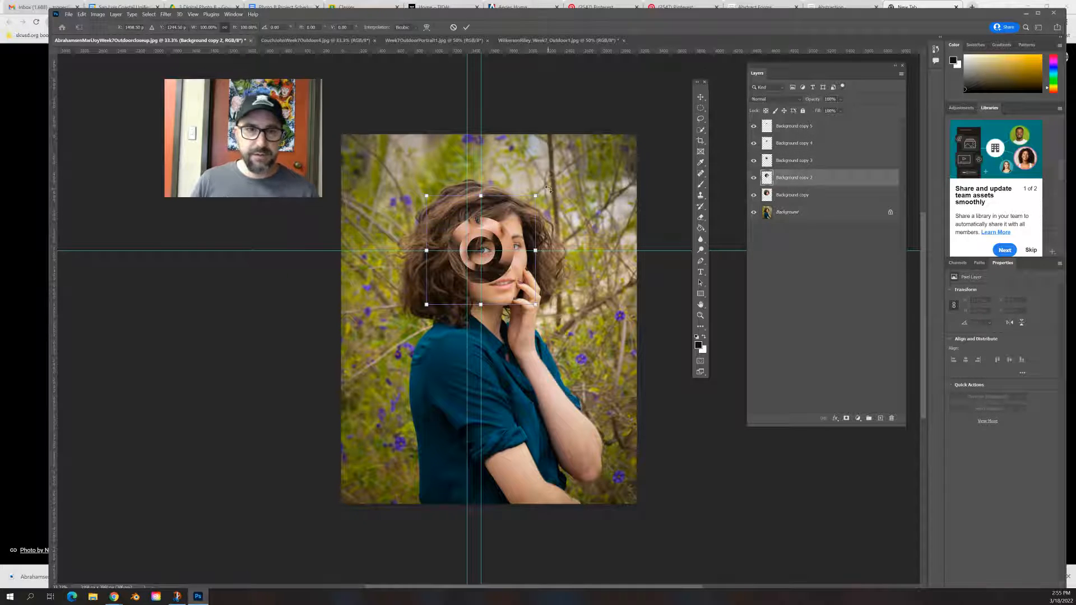
{"action": "left_click_drag", "start_coordinate": [549, 189], "coordinate": [606, 380]}
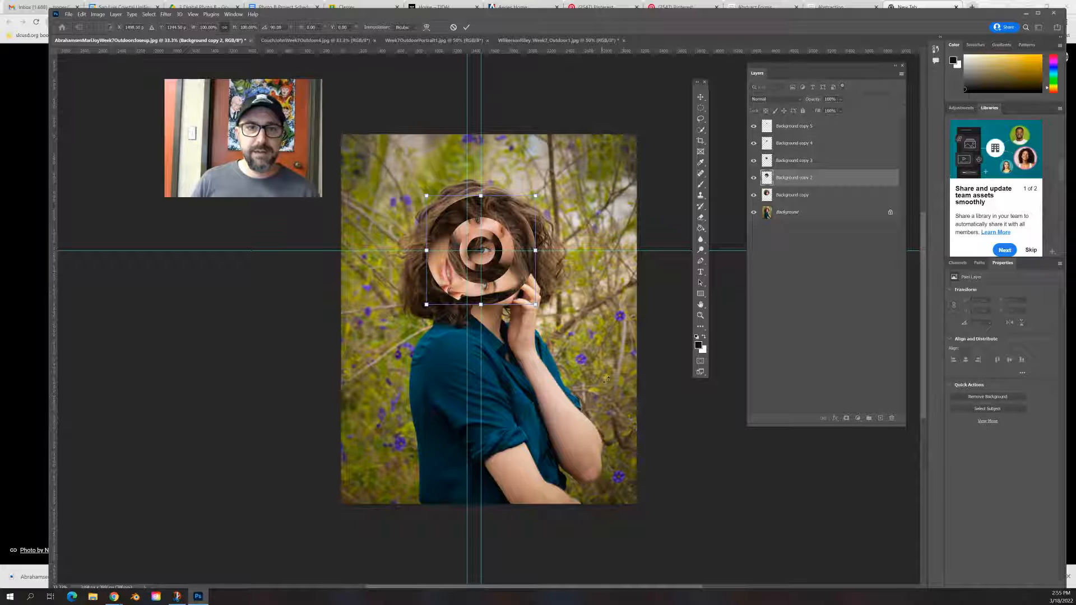
{"action": "key", "text": "Return"}
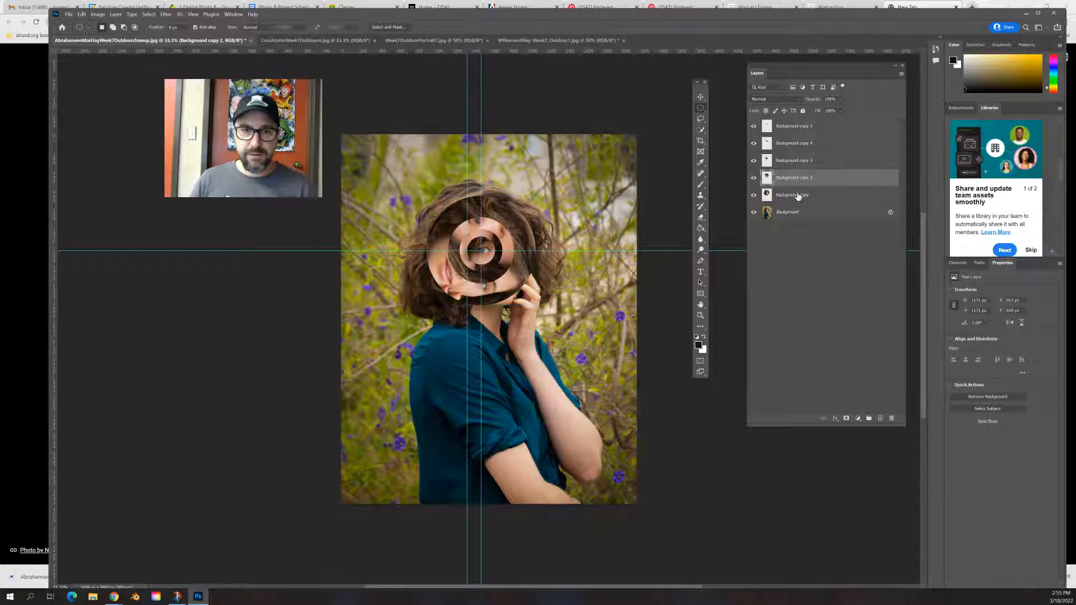
Step: Rotate the largest circle, on the Background copy layer, 165° clockwise around its centre with Free Transform
{"action": "left_click", "coordinate": [798, 195]}
{"action": "key", "text": "ctrl+t"}
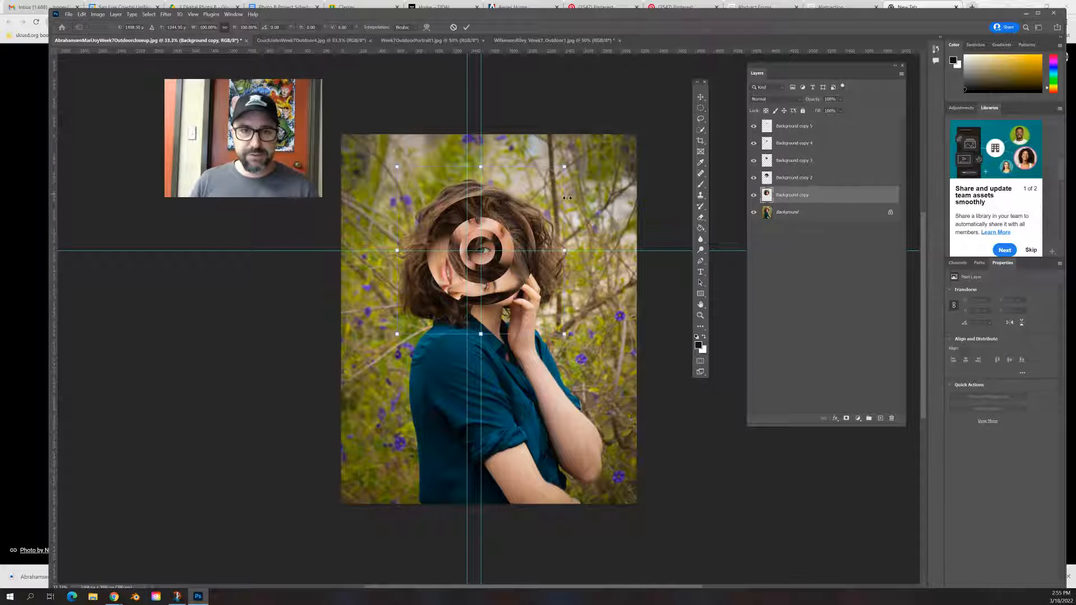
{"action": "left_click_drag", "start_coordinate": [581, 167], "coordinate": [364, 414]}
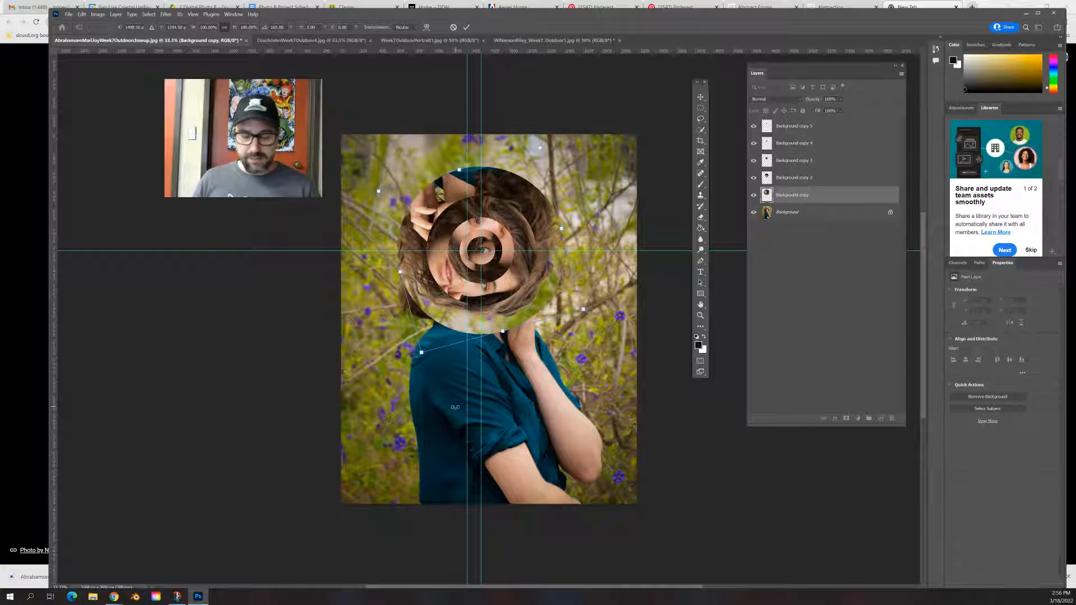
{"action": "key", "text": "Return"}
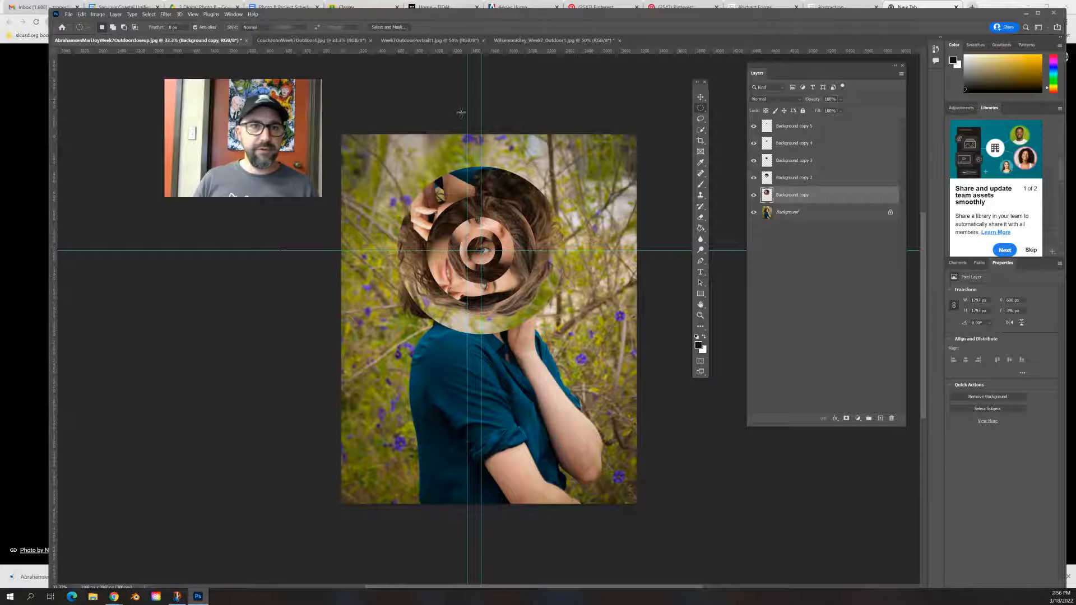
Step: Clear the canvas guides from the portrait and select the Background layer
{"action": "left_click", "coordinate": [193, 14]}
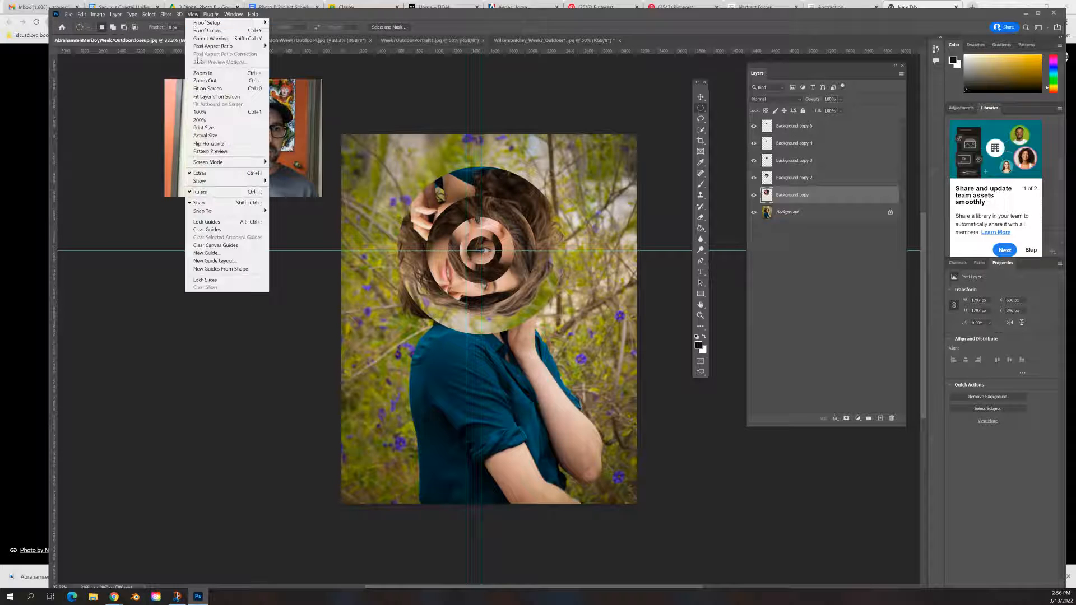
{"action": "left_click", "coordinate": [234, 245]}
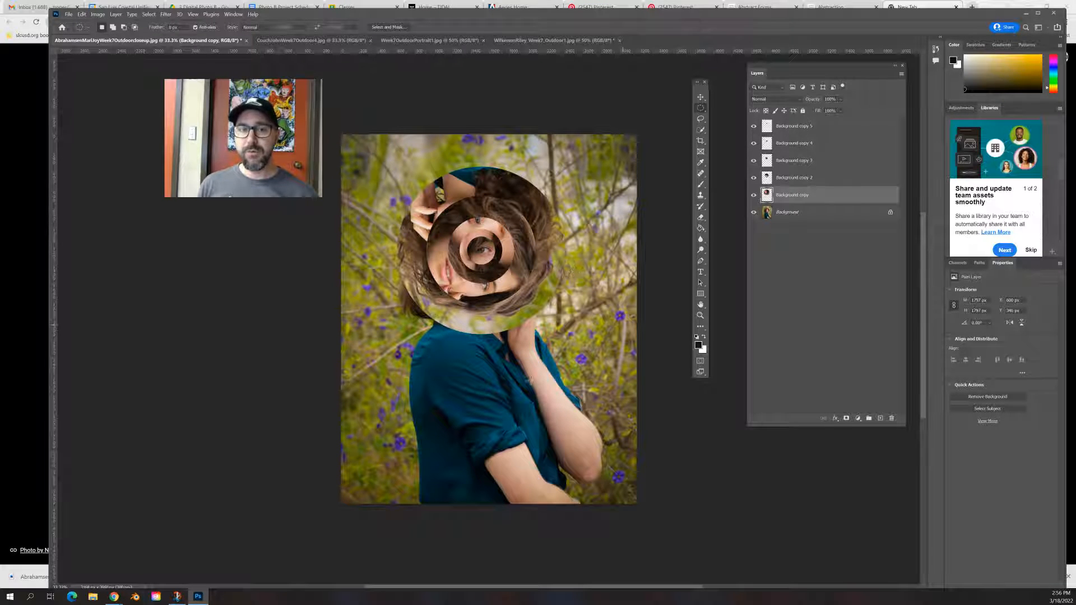
{"action": "left_click", "coordinate": [792, 221]}
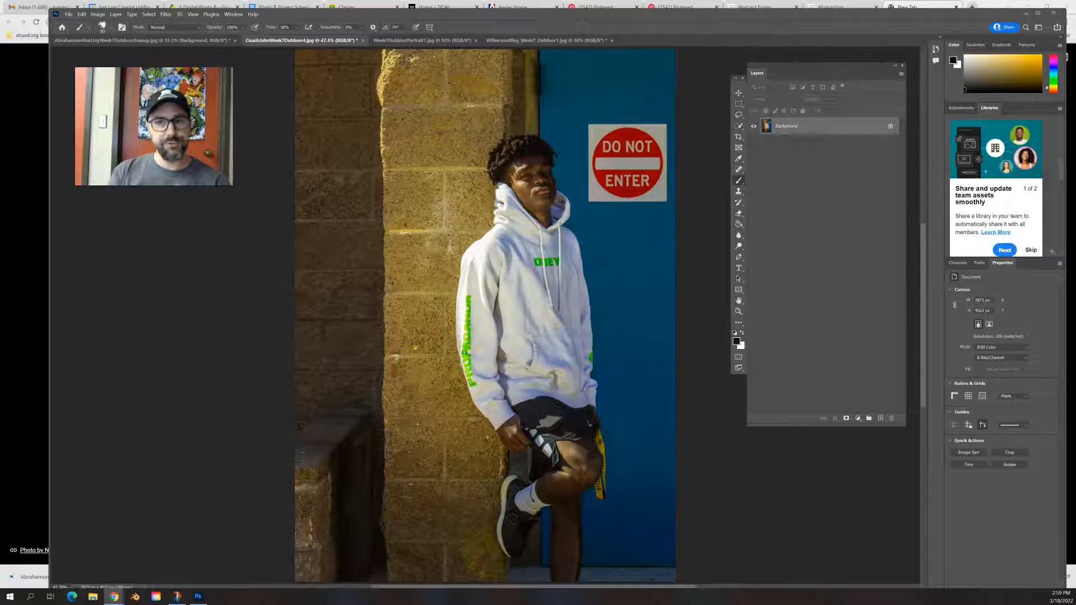
Step: Duplicate the Background layer of the white-hoodie photo four times, keeping the default names up to Background copy 4
{"action": "right_click", "coordinate": [788, 129]}
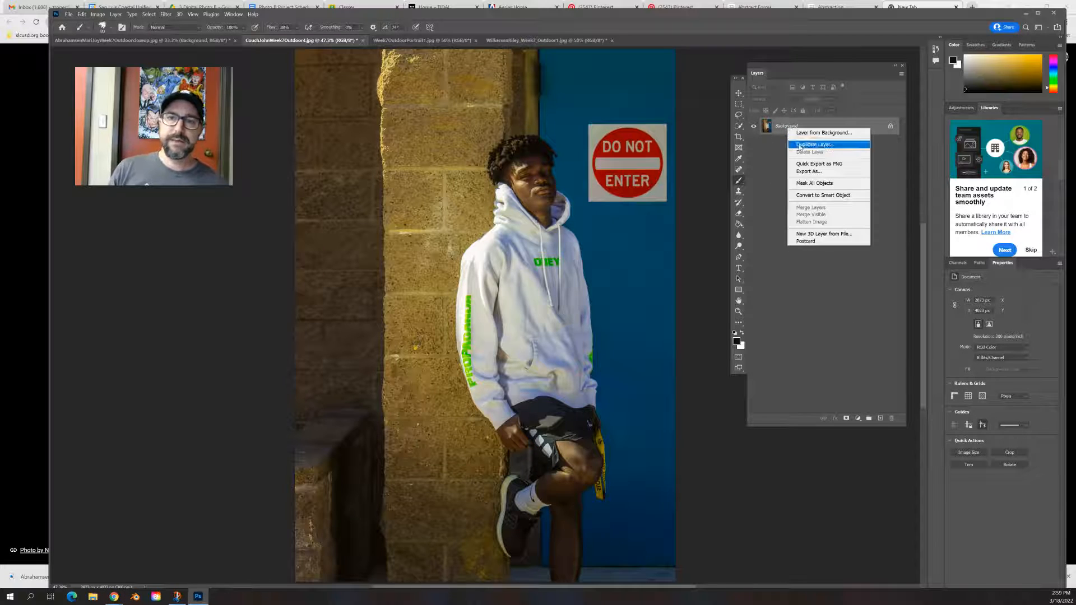
{"action": "left_click", "coordinate": [802, 144]}
{"action": "key", "text": "Return"}
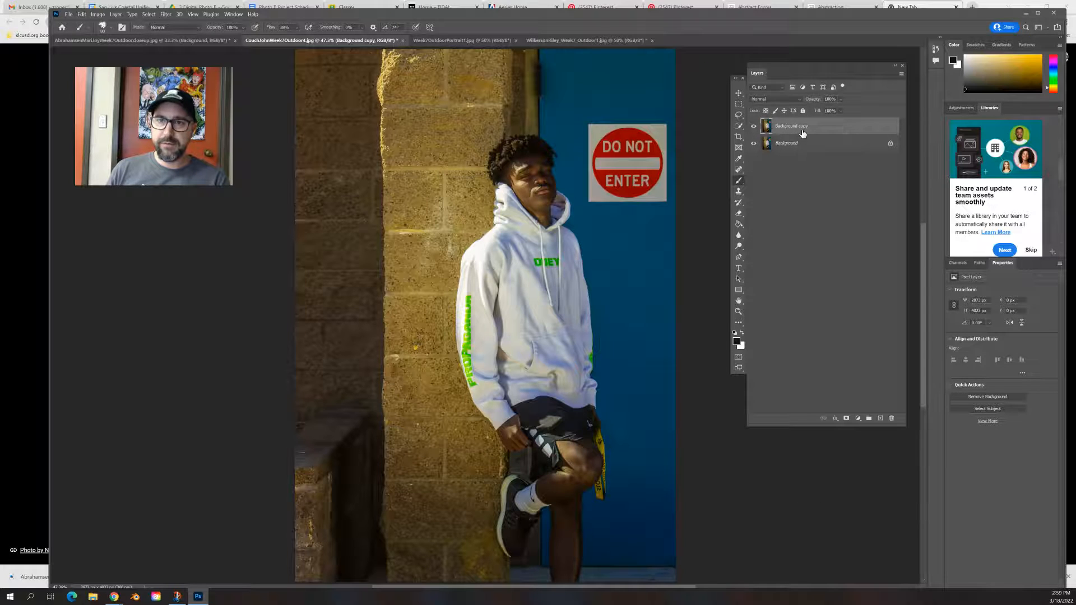
{"action": "right_click", "coordinate": [802, 129]}
{"action": "left_click", "coordinate": [815, 168]}
{"action": "key", "text": "Return"}
{"action": "right_click", "coordinate": [808, 128]}
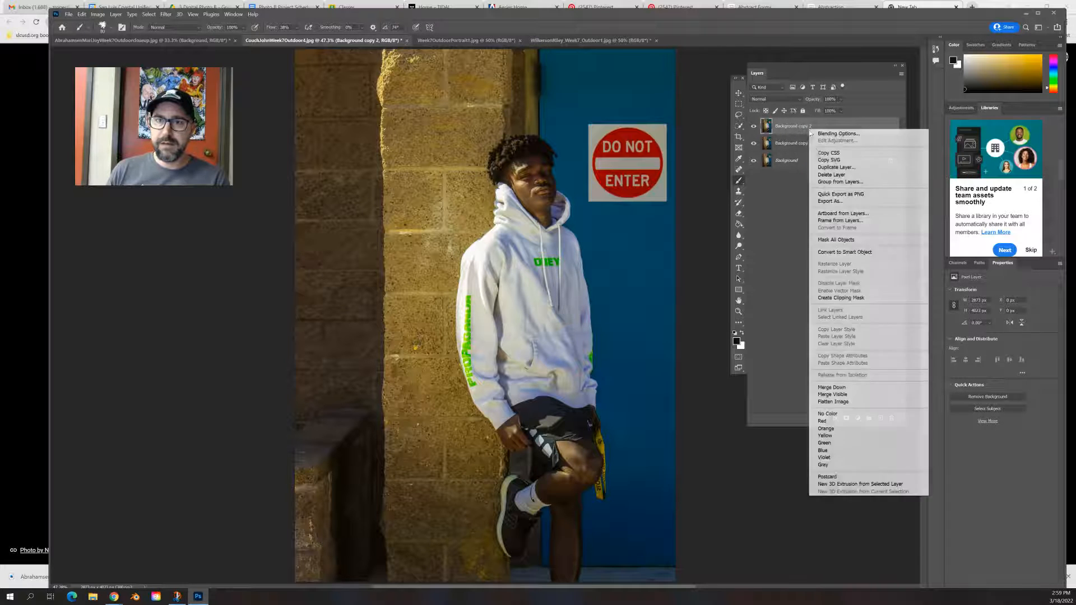
{"action": "left_click", "coordinate": [820, 168]}
{"action": "key", "text": "Return"}
{"action": "right_click", "coordinate": [809, 127]}
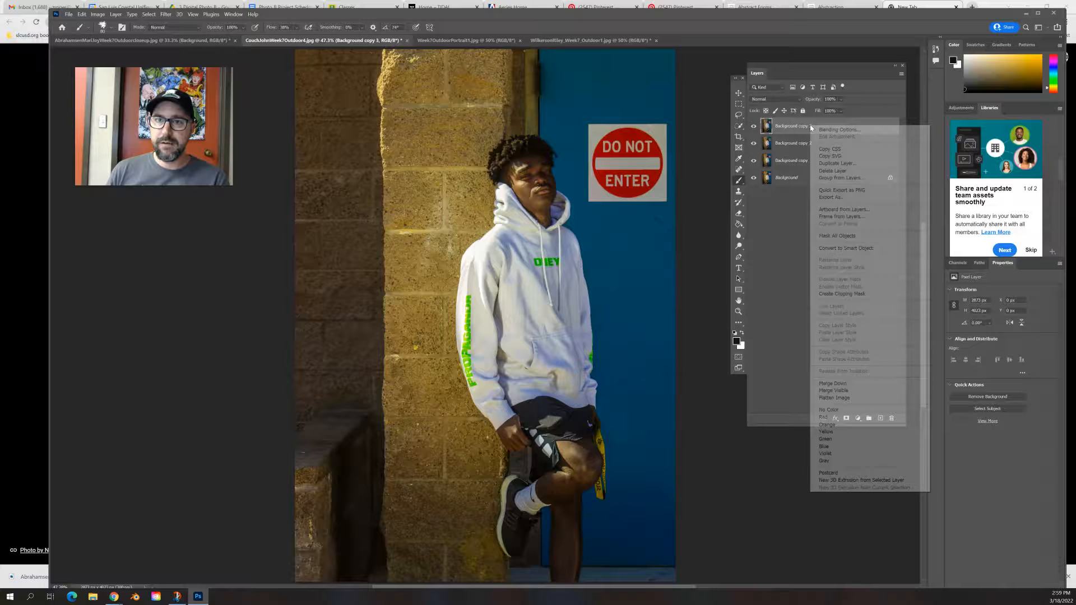
{"action": "left_click", "coordinate": [833, 165]}
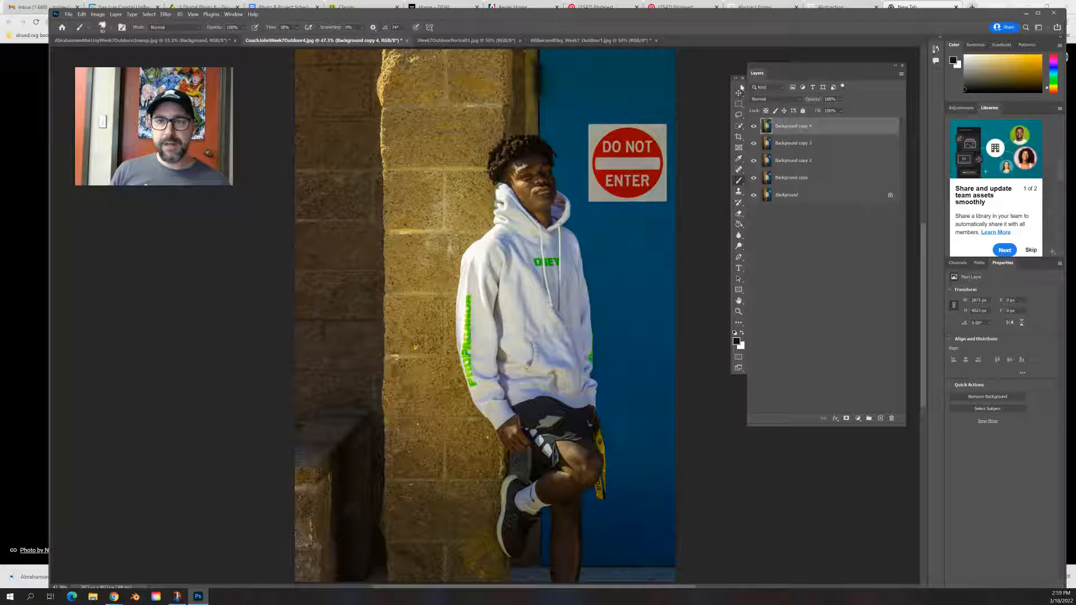
Step: Select a narrow vertical strip, about 26 × 653 px, along the back of the man's head and hood with the Rectangular Marquee tool
{"action": "left_click_drag", "start_coordinate": [739, 80], "coordinate": [722, 81]}
{"action": "left_click", "coordinate": [723, 107]}
{"action": "right_click", "coordinate": [723, 106]}
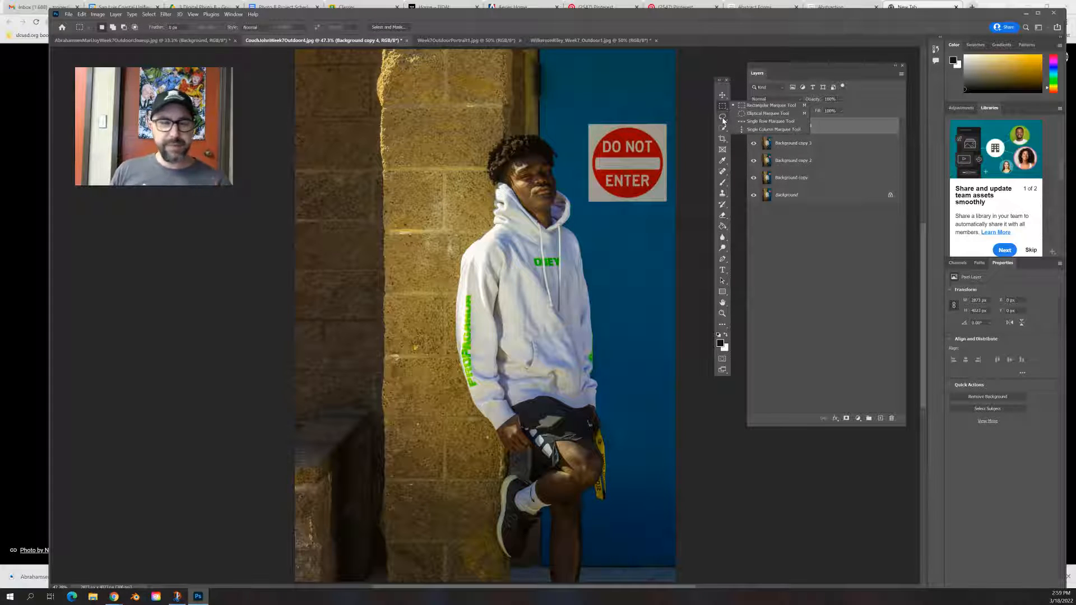
{"action": "left_click", "coordinate": [762, 105]}
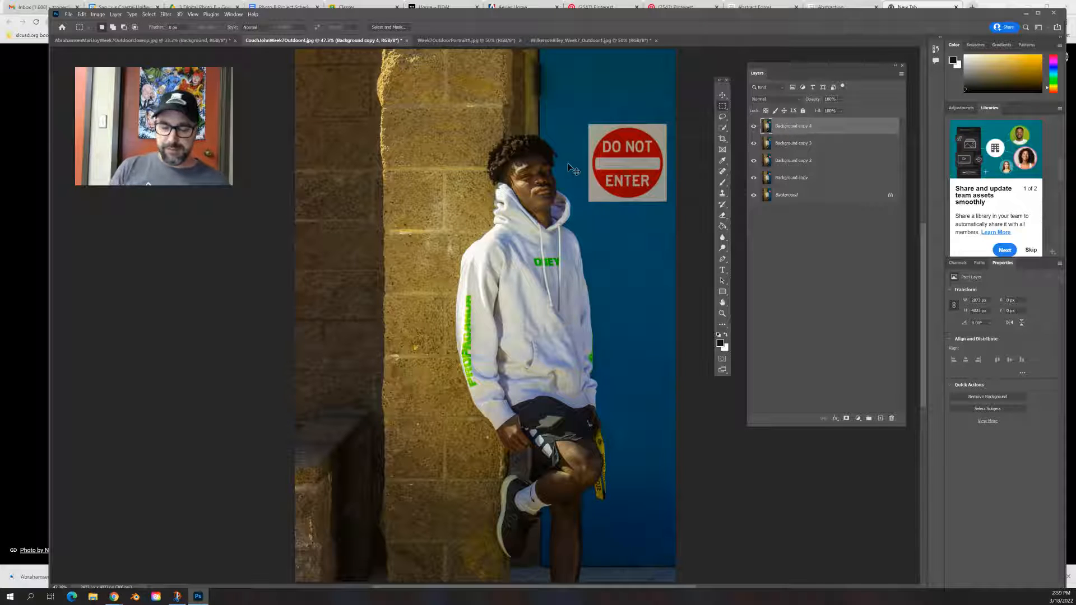
{"action": "key", "text": "ctrl+plus"}
{"action": "key", "text": "ctrl+plus"}
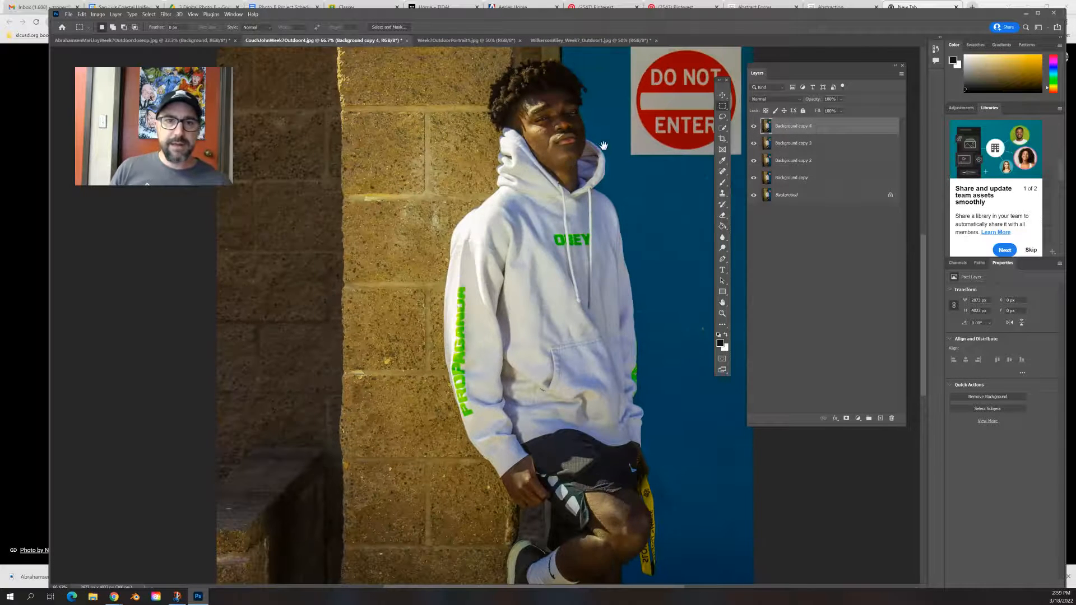
{"action": "left_click_drag", "start_coordinate": [603, 146], "coordinate": [605, 230]}
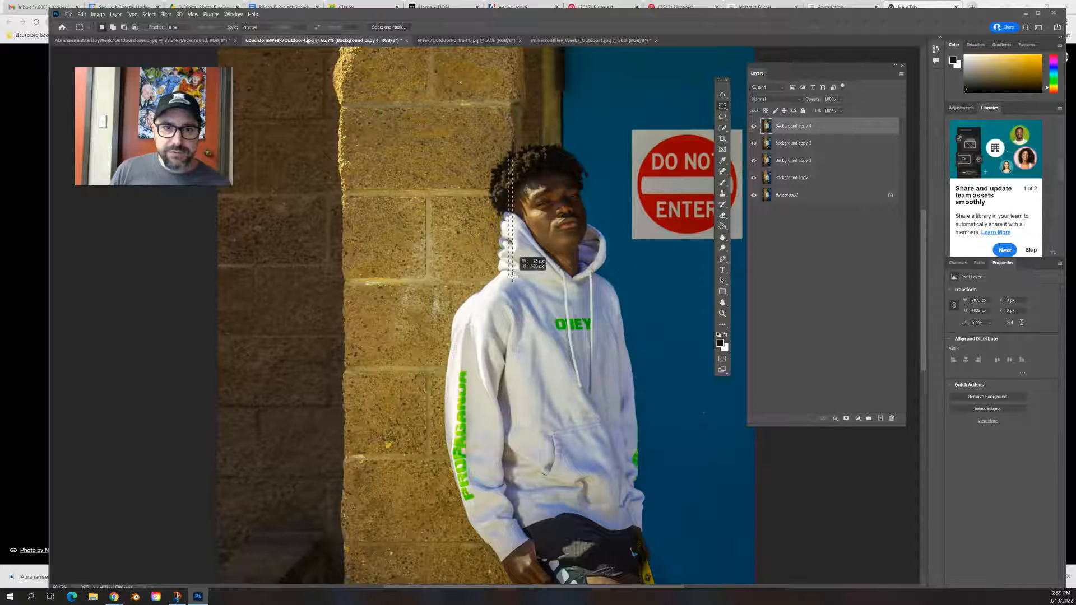
{"action": "left_click_drag", "start_coordinate": [512, 275], "coordinate": [512, 280]}
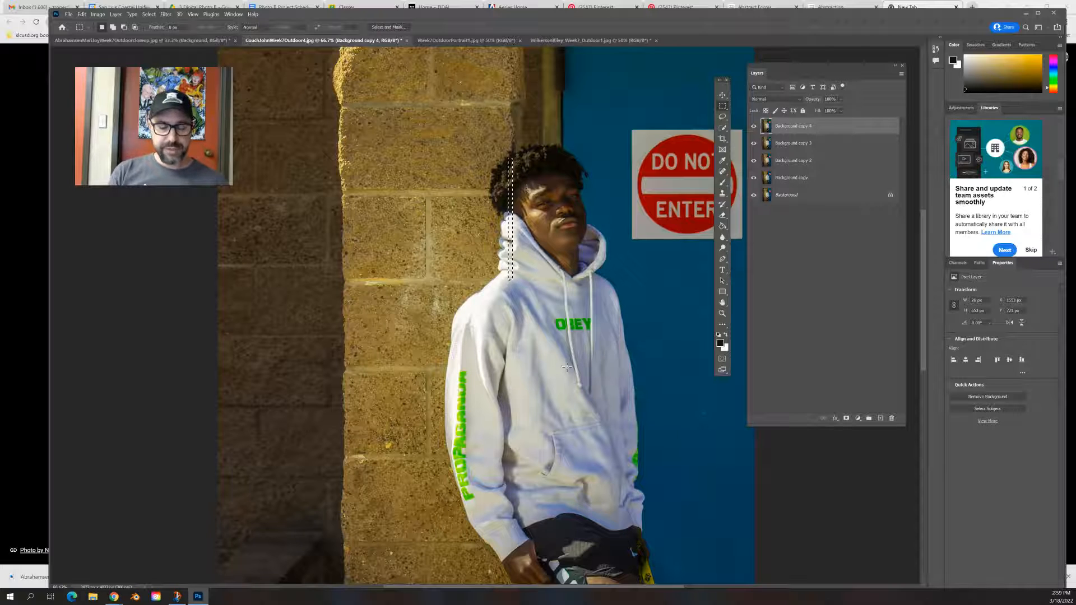
Step: Stretch the selected head-and-hood strip horizontally across the brick wall past the photo's edge with Free Transform, and mask the layer to the selection
{"action": "key", "text": "ctrl+t"}
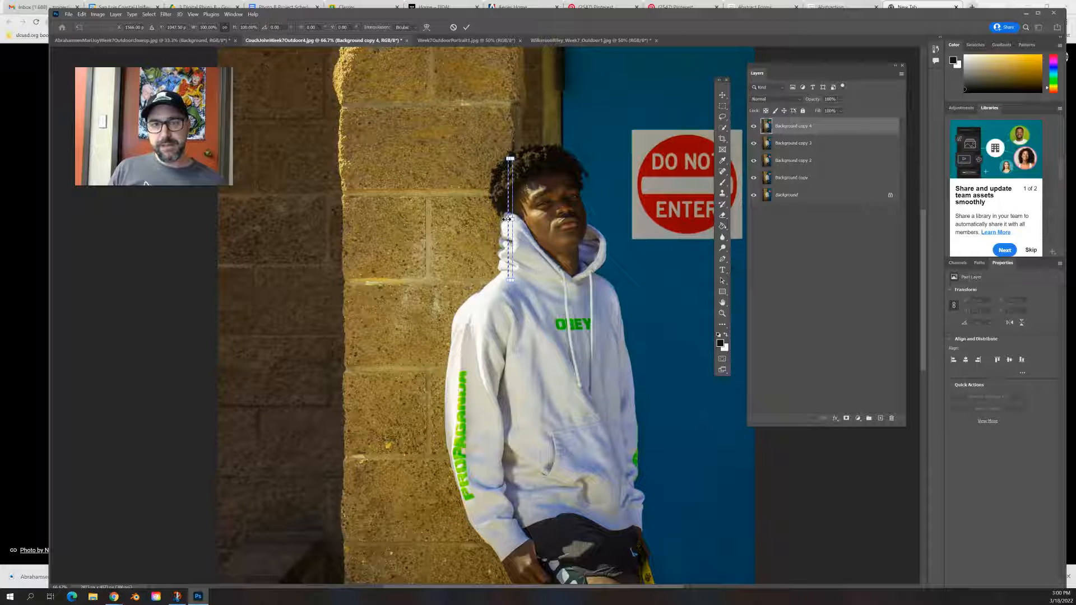
{"action": "left_click_drag", "start_coordinate": [507, 219], "coordinate": [3, 270]}
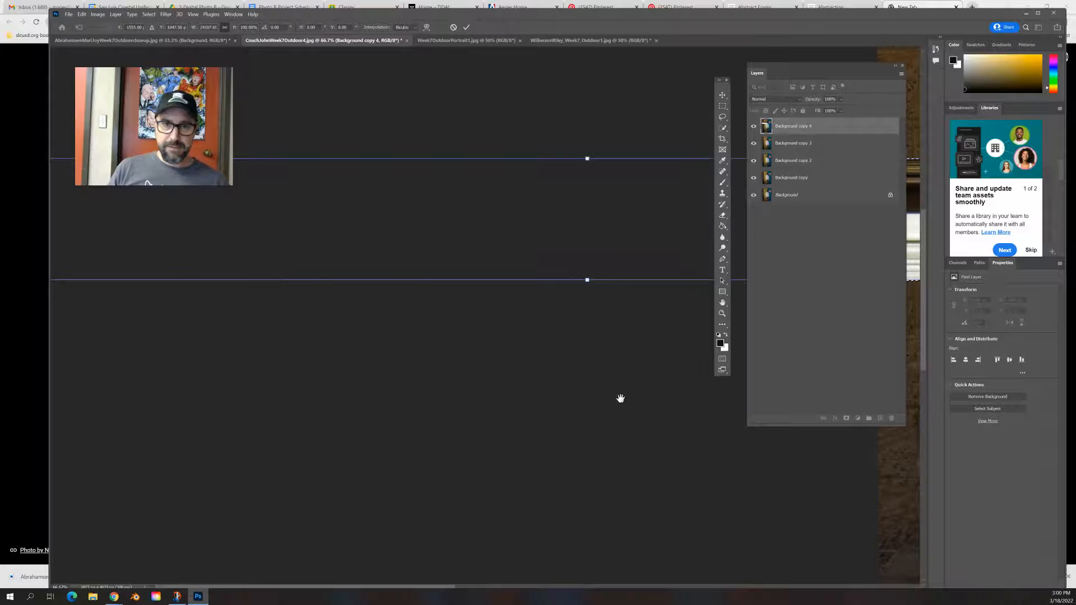
{"action": "left_click_drag", "start_coordinate": [619, 396], "coordinate": [676, 389]}
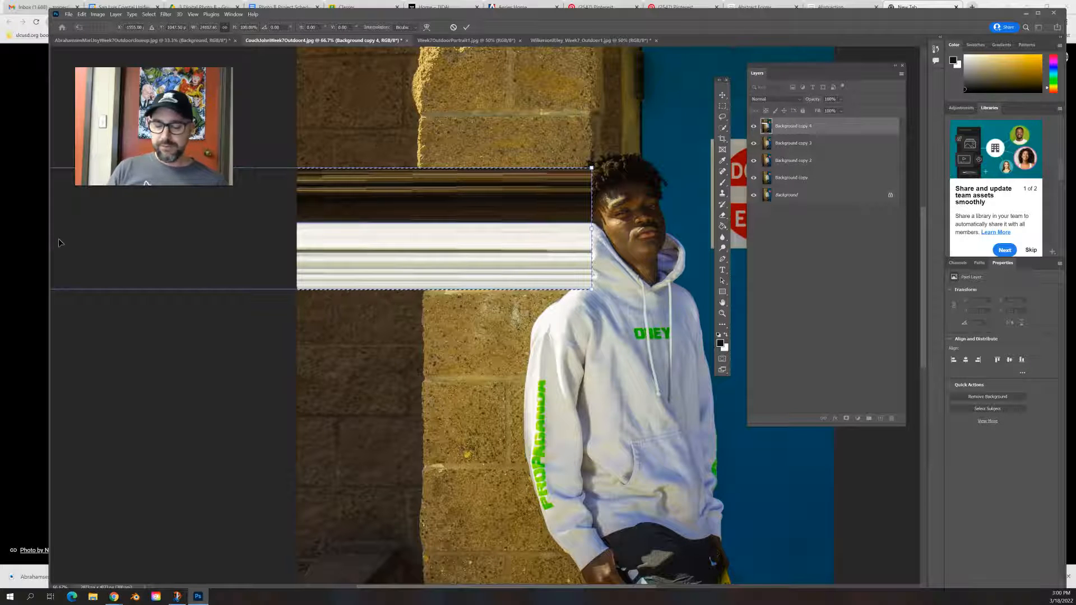
{"action": "key", "text": "Return"}
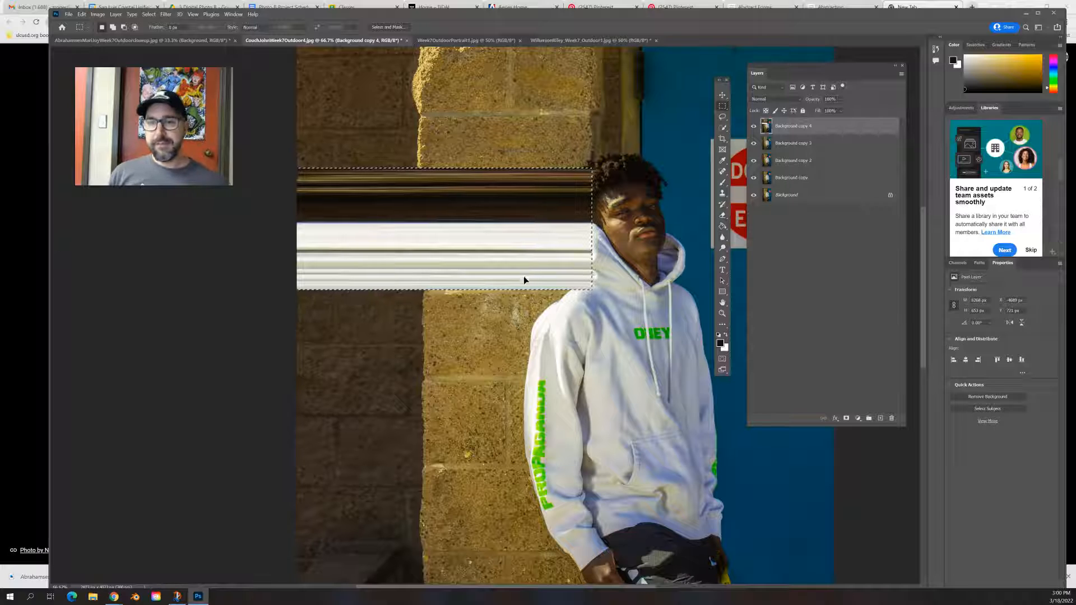
{"action": "left_click", "coordinate": [847, 418]}
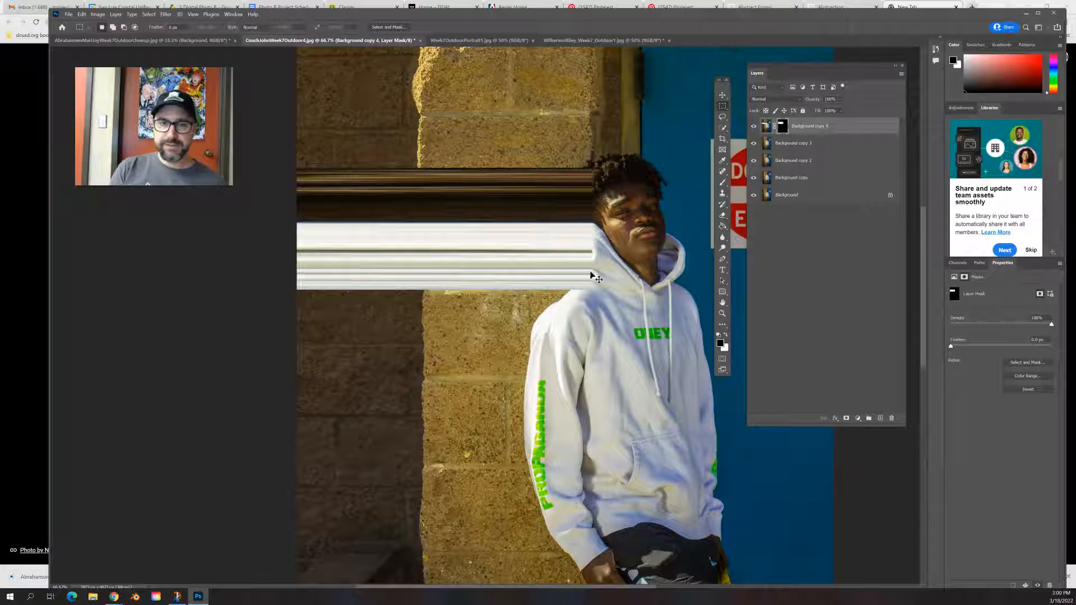
Step: Paint black on the Background copy 4 mask along the hair and hood to blend the stretched strip, correcting the hood edge with white
{"action": "key", "text": "ctrl+1"}
{"action": "left_click_drag", "start_coordinate": [603, 269], "coordinate": [535, 359]}
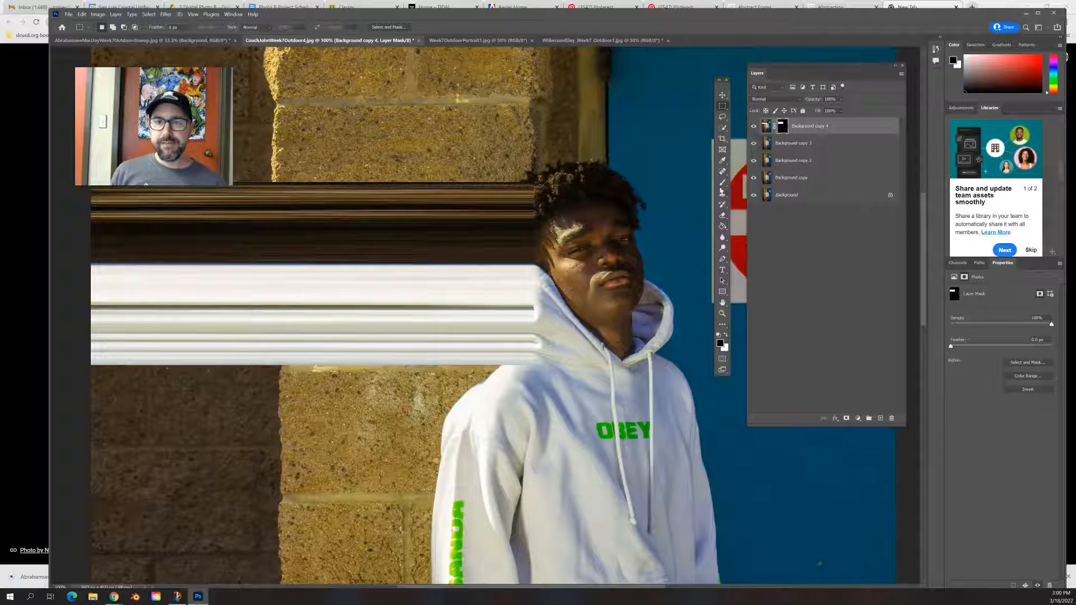
{"action": "left_click", "coordinate": [723, 183]}
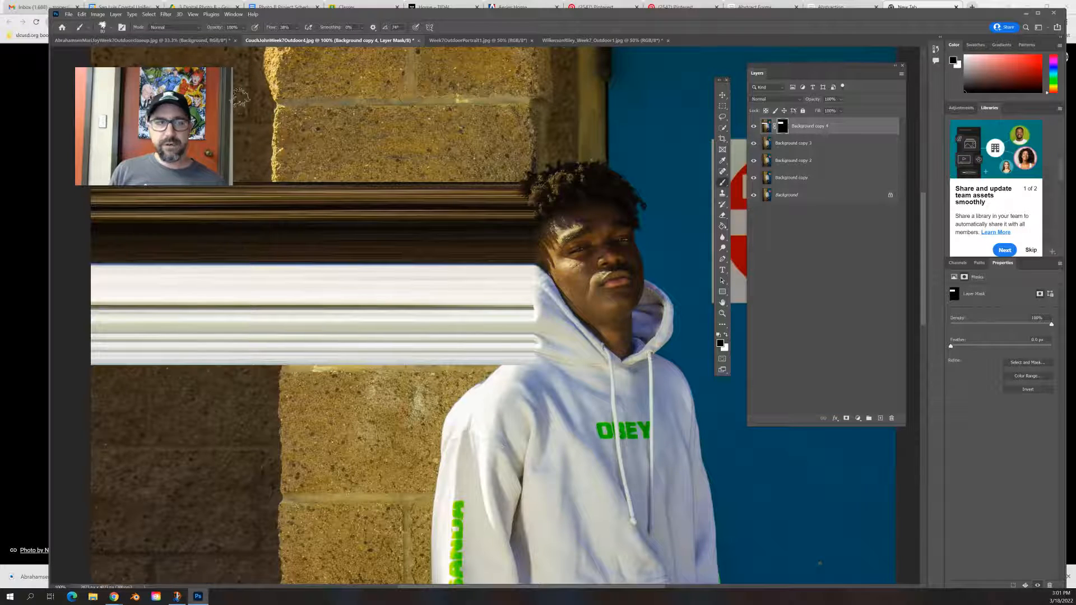
{"action": "left_click", "coordinate": [112, 29]}
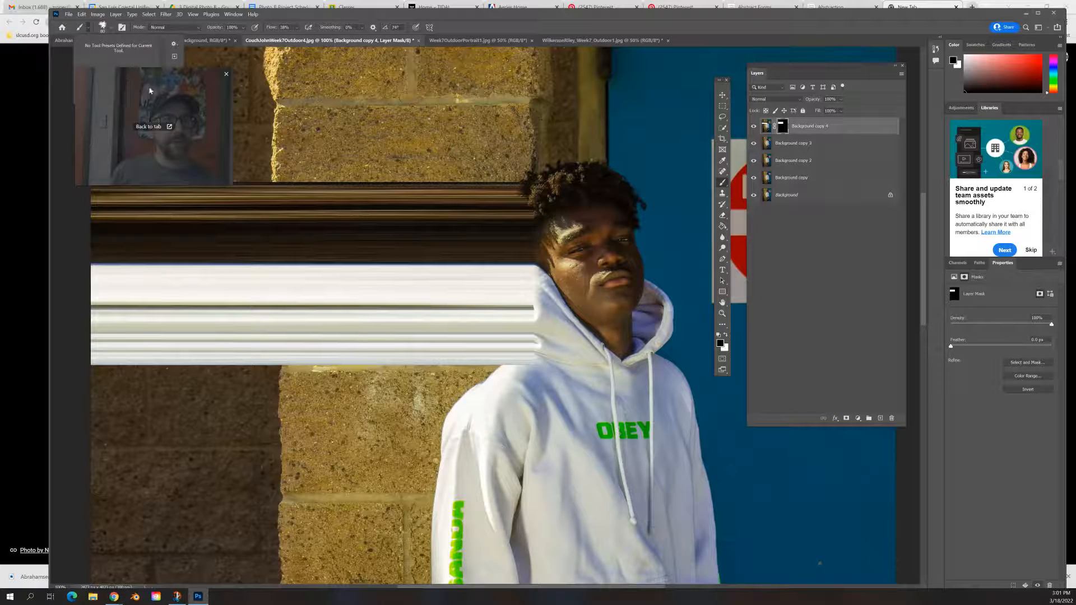
{"action": "left_click_drag", "start_coordinate": [150, 90], "coordinate": [162, 206]}
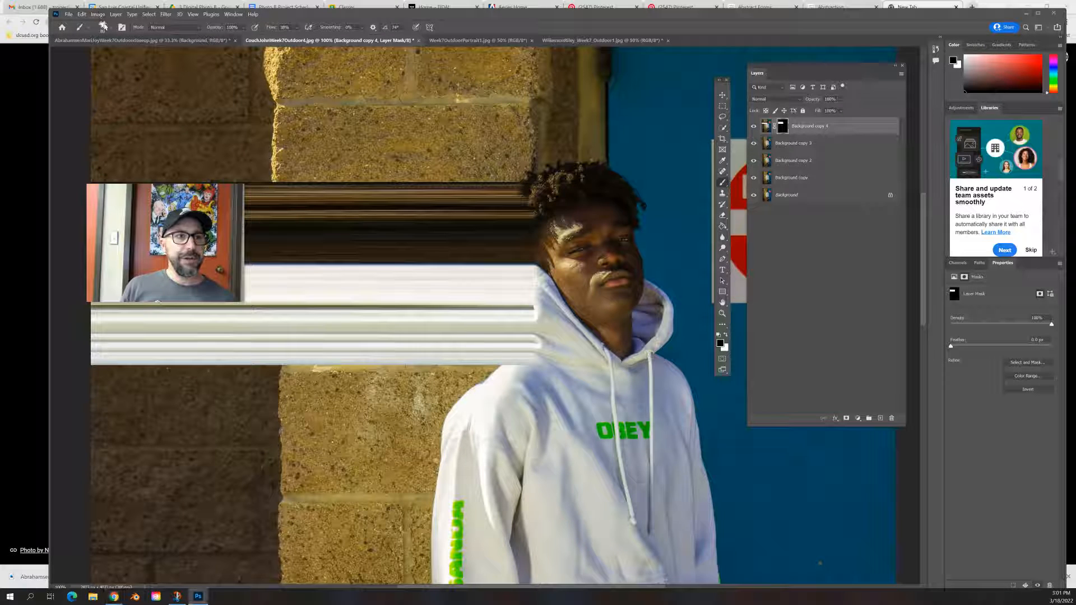
{"action": "left_click", "coordinate": [103, 27]}
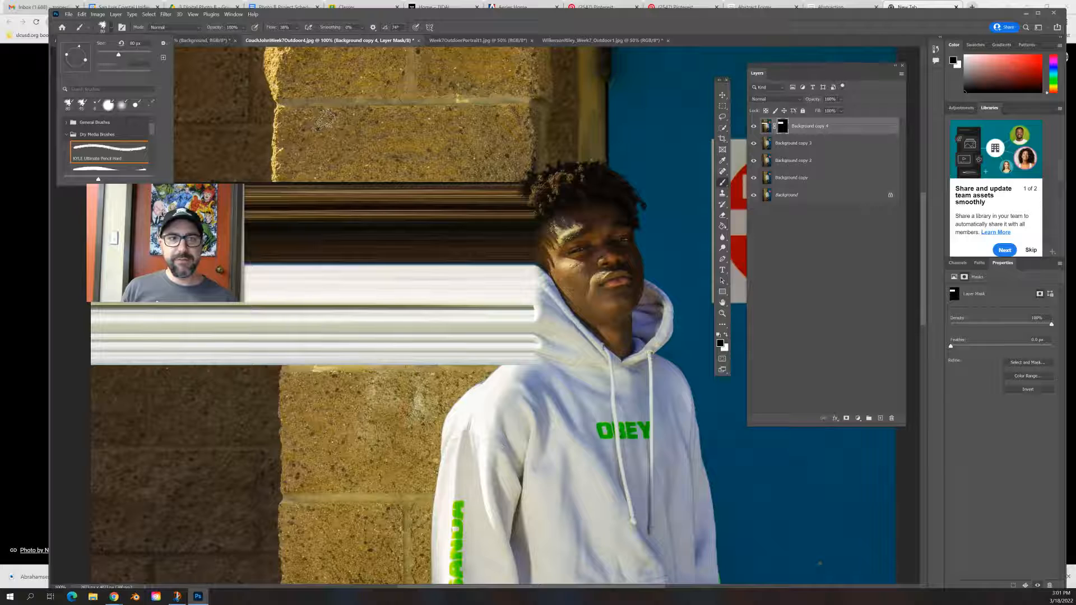
{"action": "left_click", "coordinate": [547, 212]}
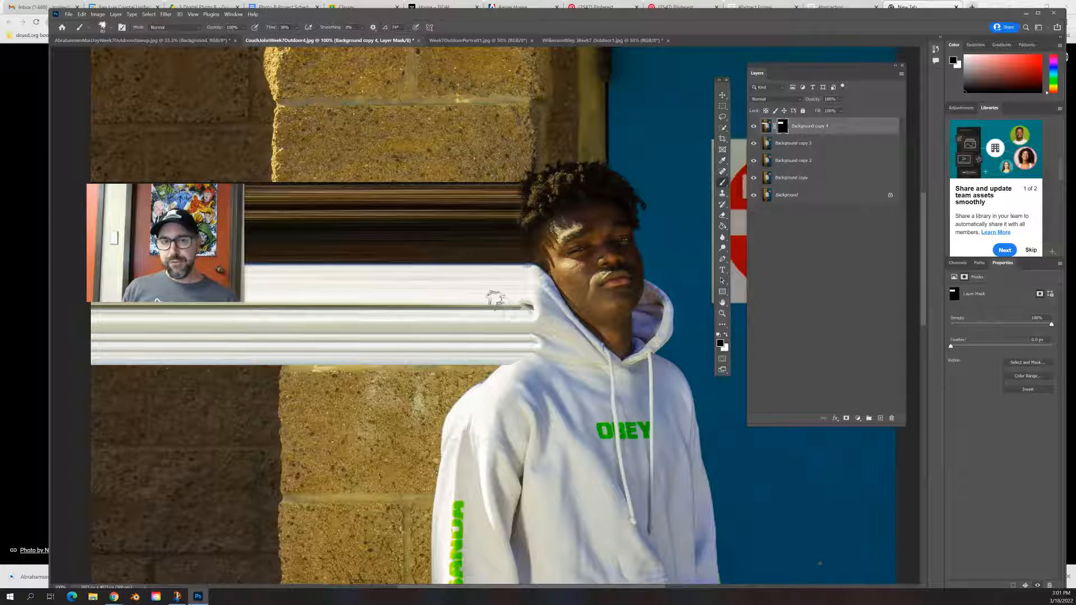
{"action": "left_click", "coordinate": [726, 335]}
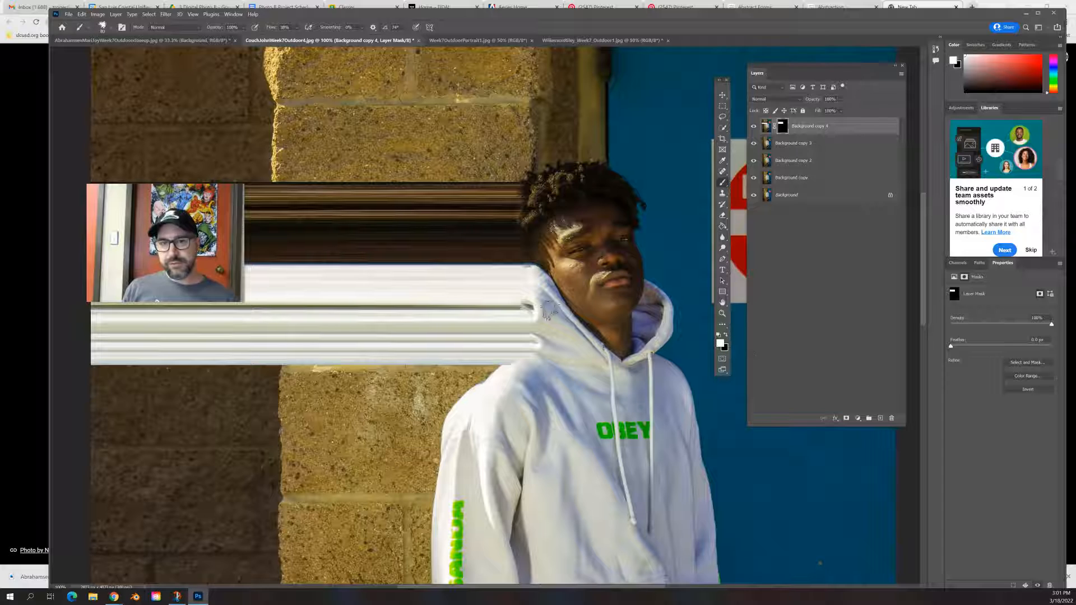
{"action": "left_click", "coordinate": [726, 336]}
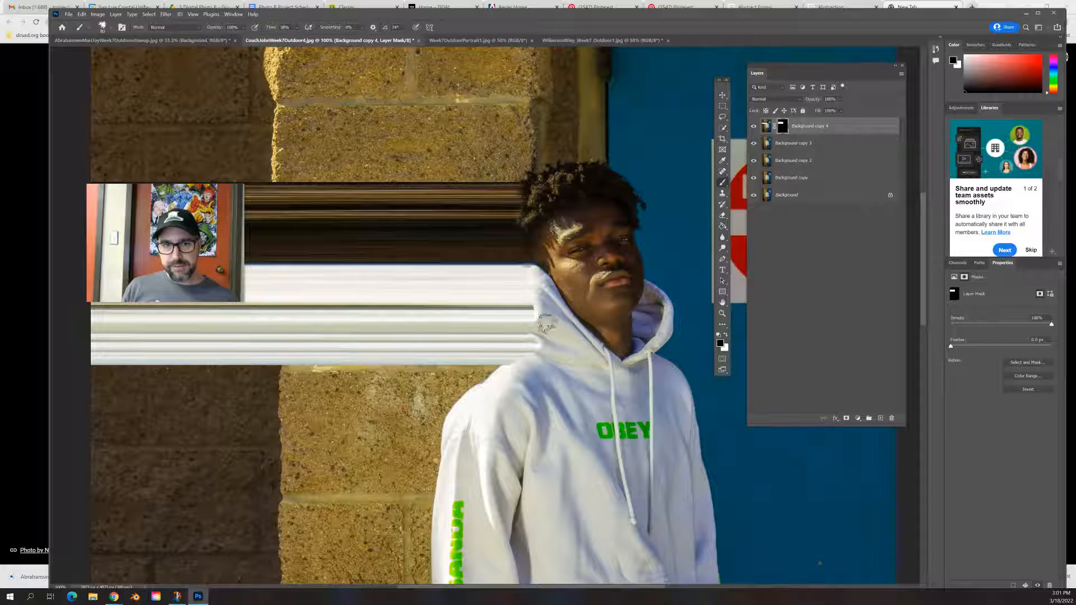
Step: Apply the layer mask of the Background copy 4 layer permanently
{"action": "key", "text": "ctrl+0"}
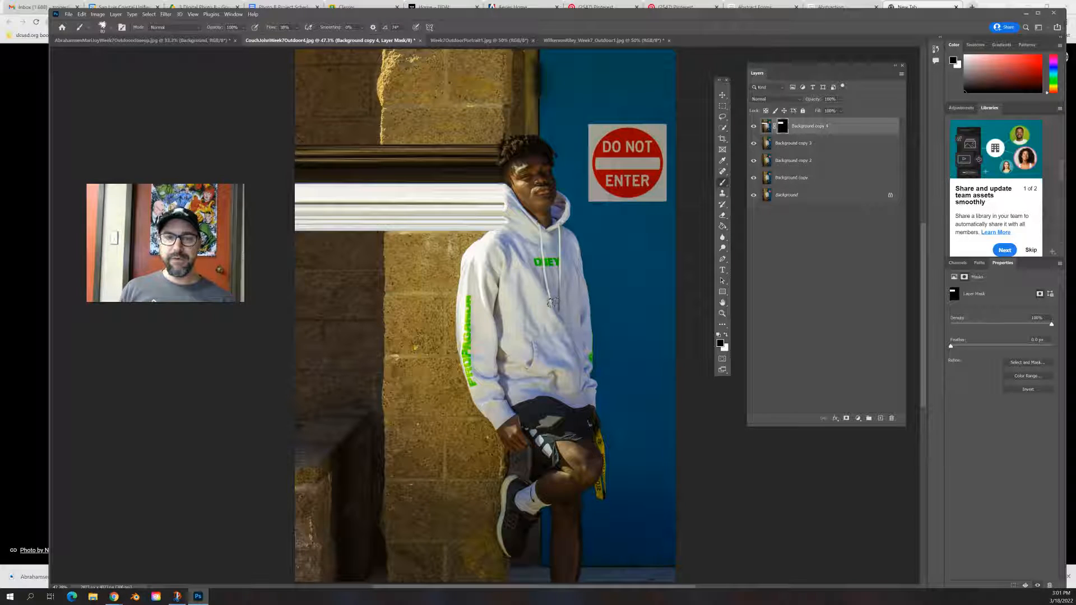
{"action": "left_click", "coordinate": [791, 147]}
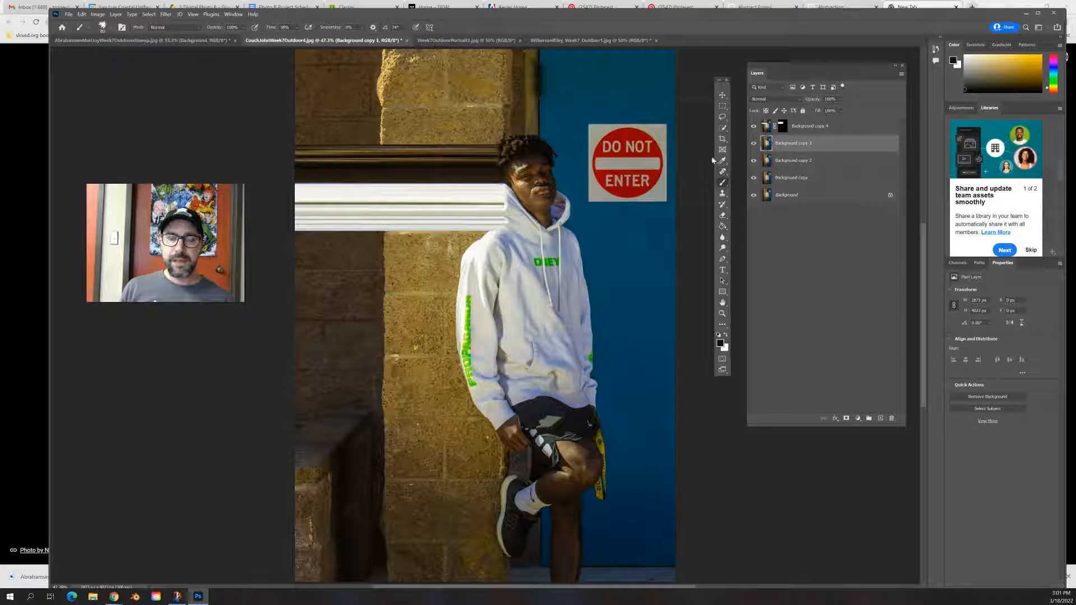
{"action": "left_click", "coordinate": [784, 128]}
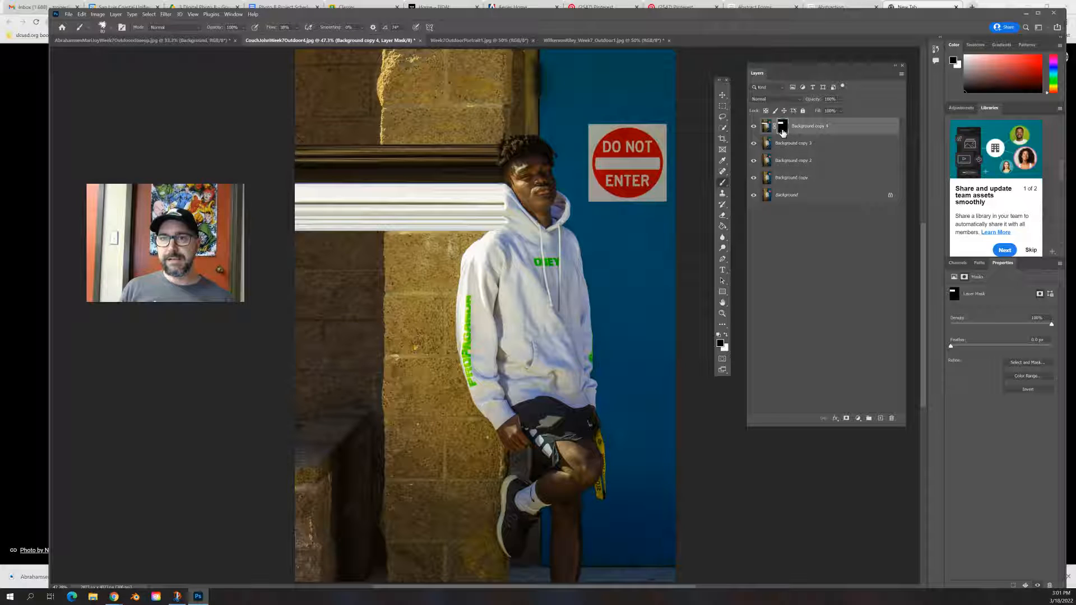
{"action": "right_click", "coordinate": [784, 131]}
{"action": "left_click", "coordinate": [800, 155]}
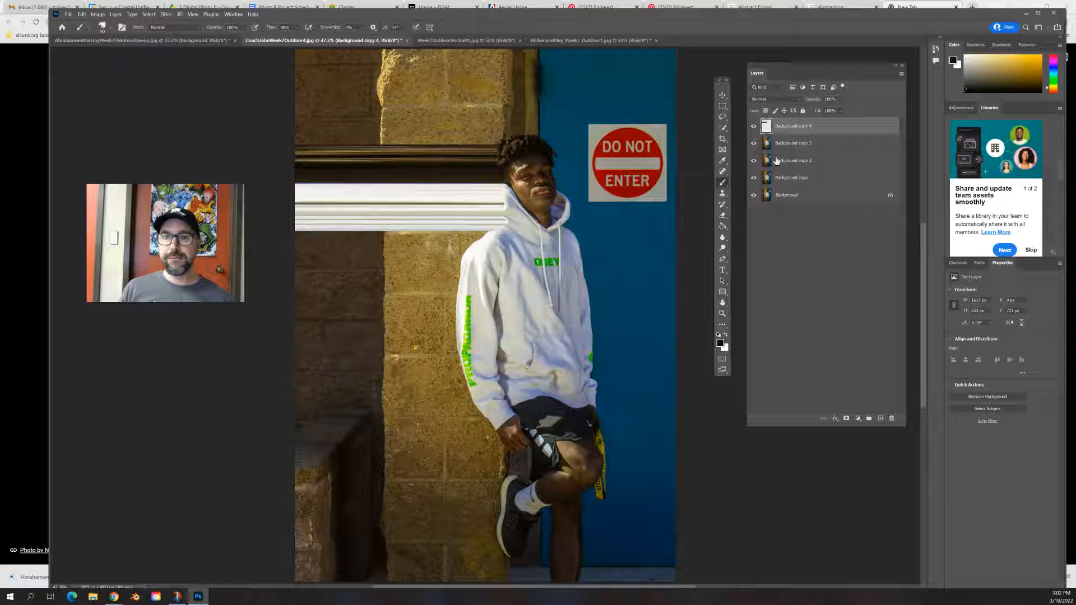
Step: On the Background copy 3 layer, select a thin horizontal strip about 583 px wide across the lower edge of the DO NOT ENTER sign
{"action": "left_click", "coordinate": [779, 144]}
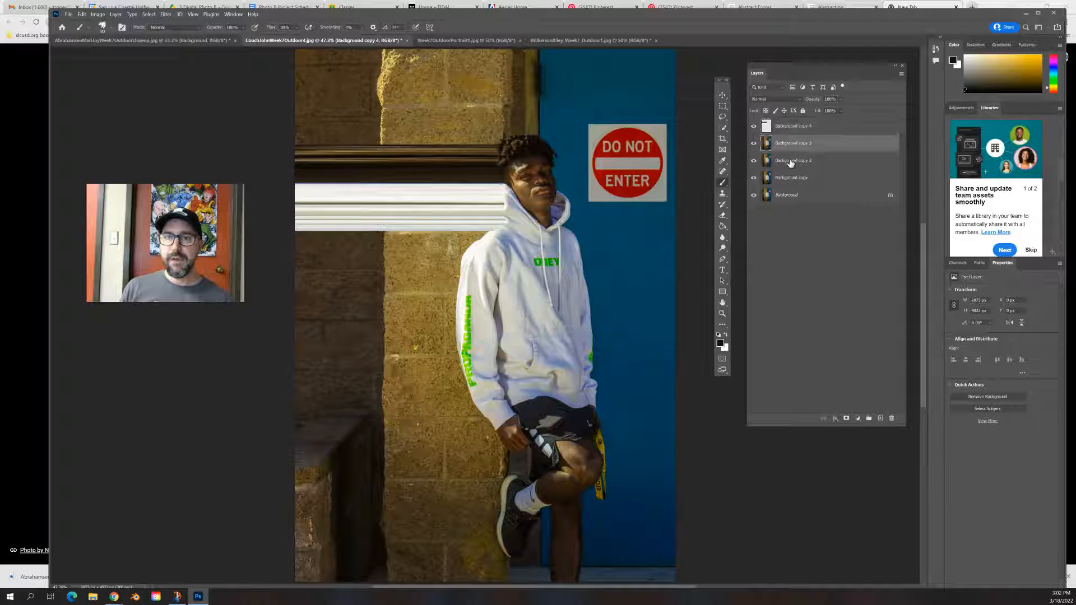
{"action": "left_click", "coordinate": [723, 106]}
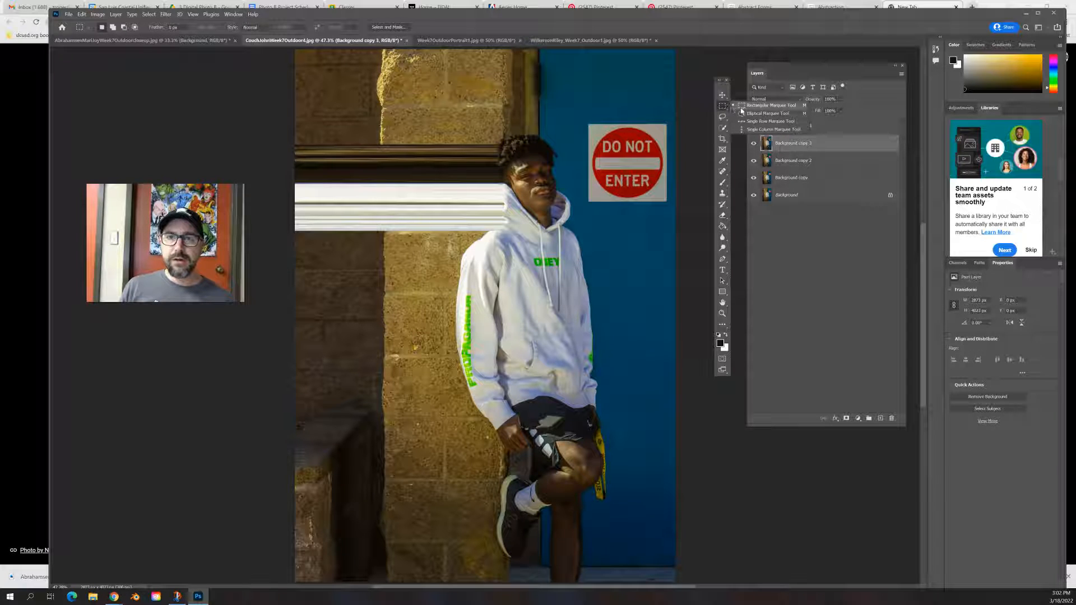
{"action": "key", "text": "ctrl+j"}
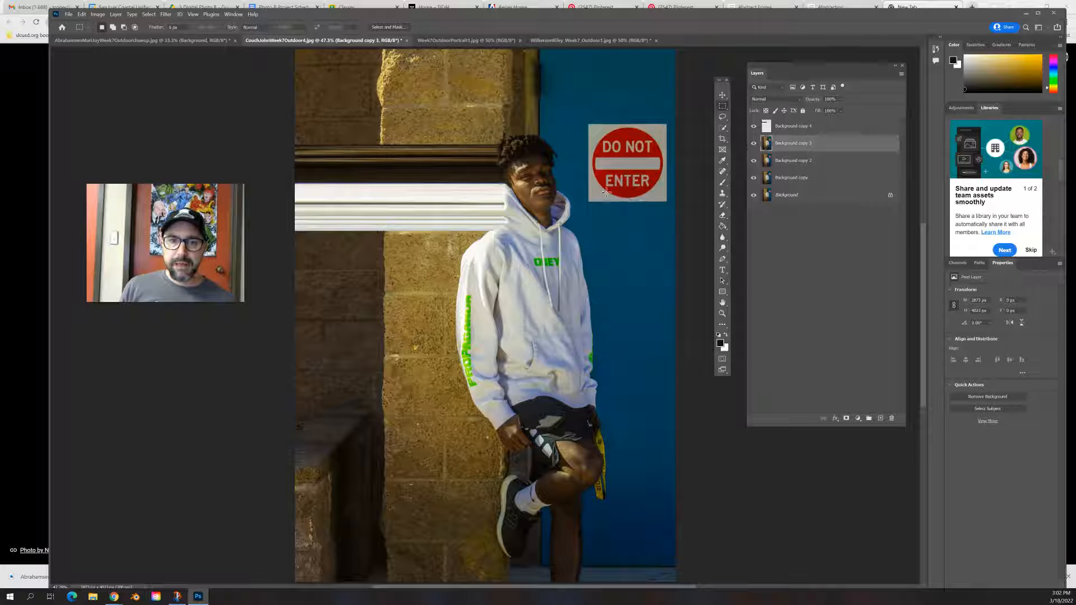
{"action": "left_click_drag", "start_coordinate": [588, 190], "coordinate": [668, 198]}
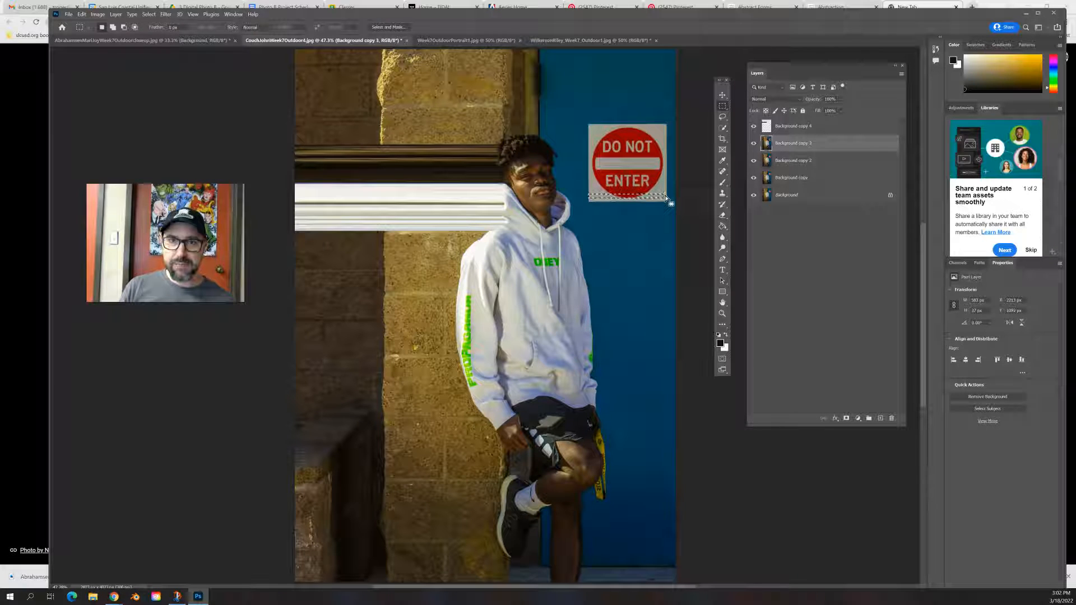
{"action": "key", "text": "shift+Down"}
{"action": "key", "text": "shift+Down"}
Step: Stretch the sign strip vertically down past the photo's lower edge with Free Transform and mask Background copy 3 to the selection
{"action": "key", "text": "ctrl+t"}
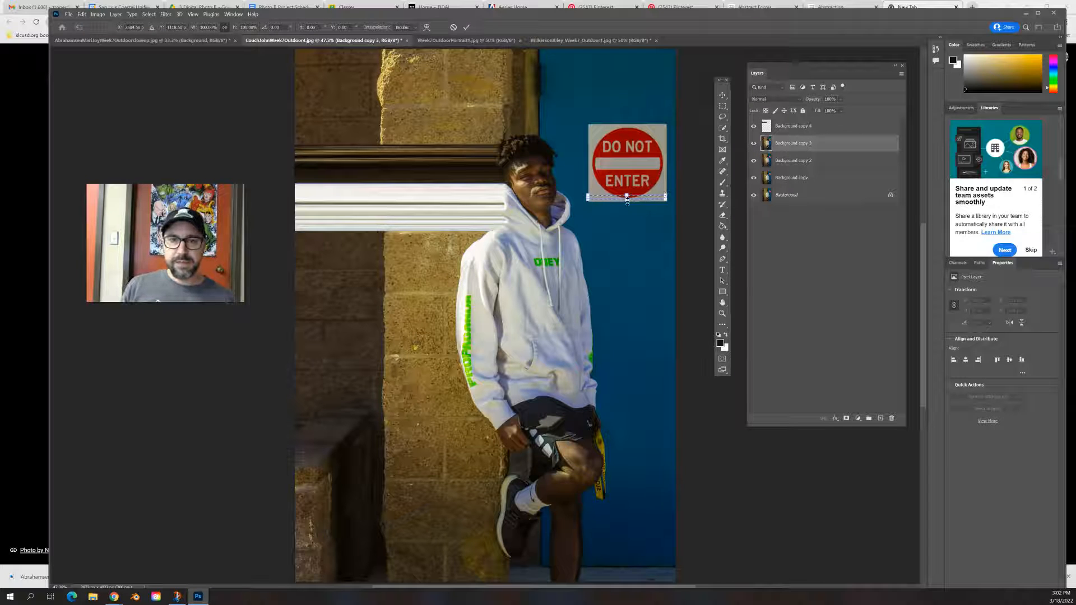
{"action": "left_click_drag", "start_coordinate": [627, 197], "coordinate": [634, 565]}
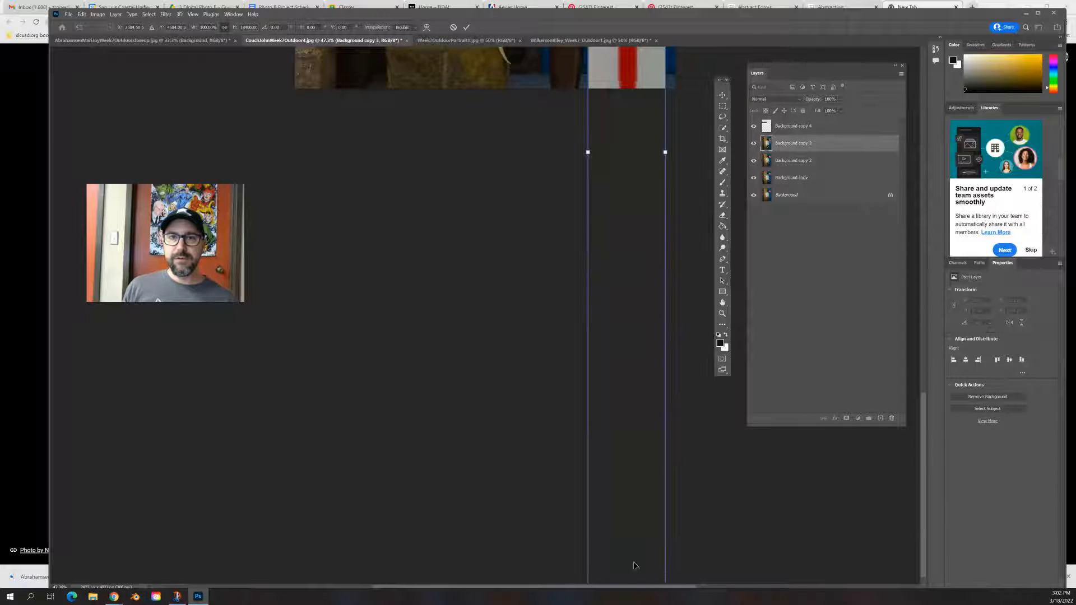
{"action": "left_click_drag", "start_coordinate": [654, 120], "coordinate": [650, 523]}
{"action": "left_click_drag", "start_coordinate": [645, 248], "coordinate": [644, 303]}
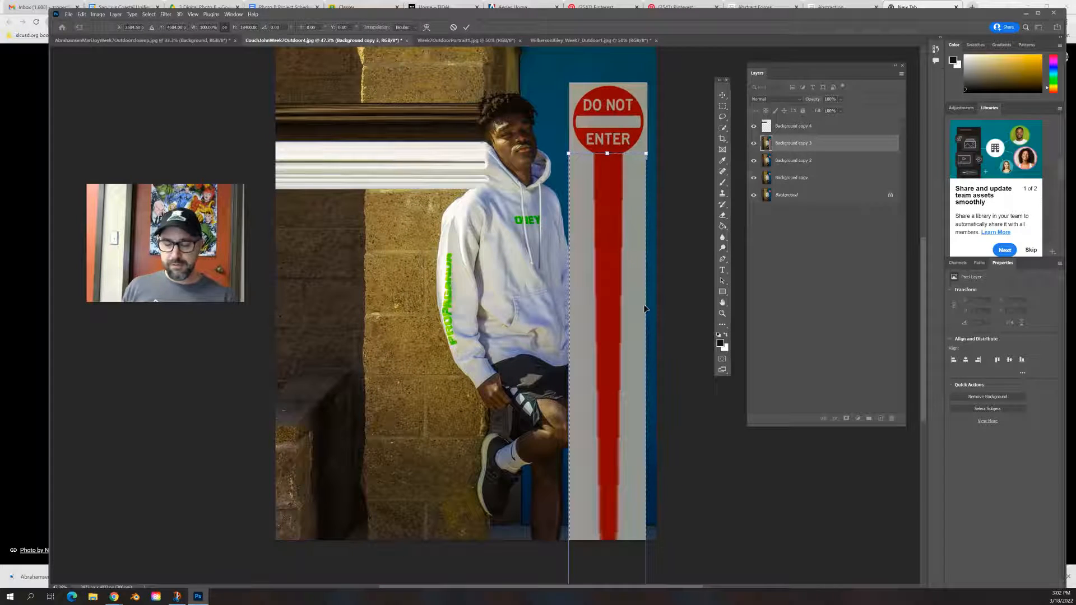
{"action": "key", "text": "Return"}
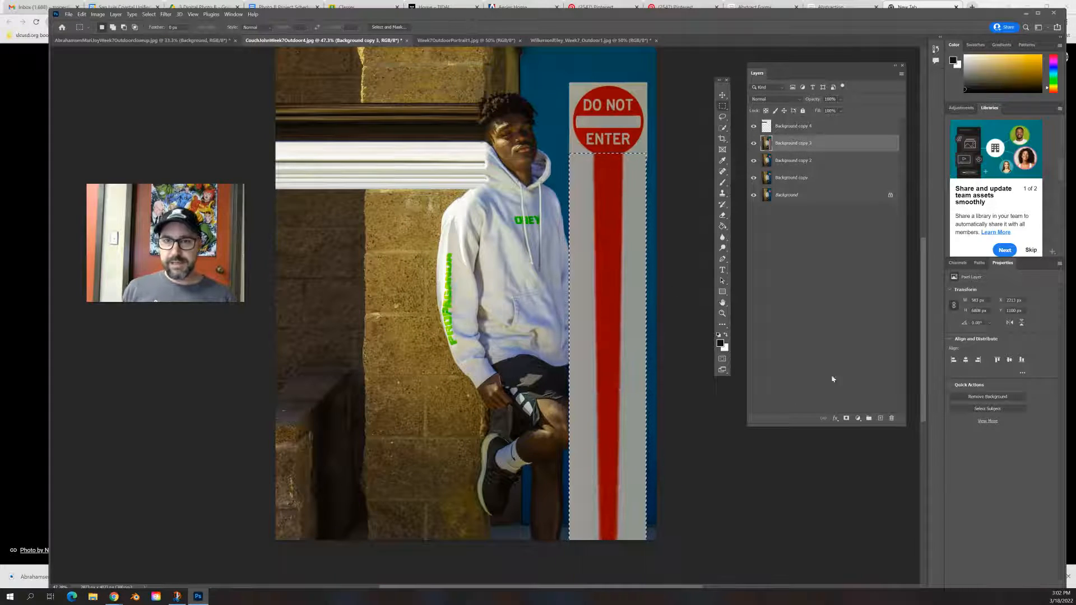
{"action": "left_click", "coordinate": [846, 418]}
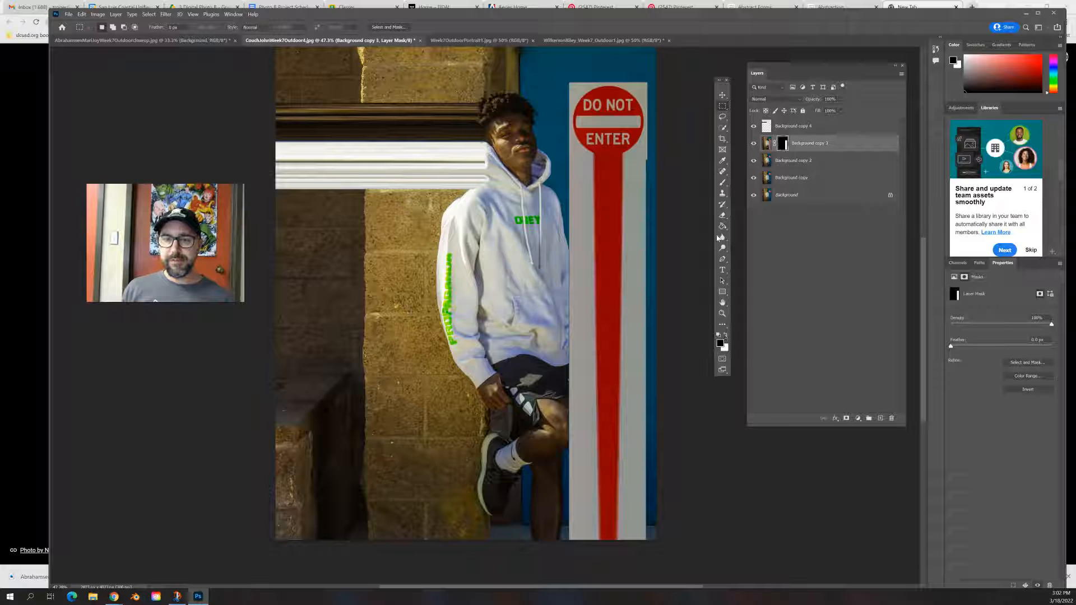
Step: Paint black with the textured brush on the Background copy 3 mask to uncover the hoodie sleeve, cuff and shorts beside the stretched sign strip
{"action": "left_click", "coordinate": [723, 182]}
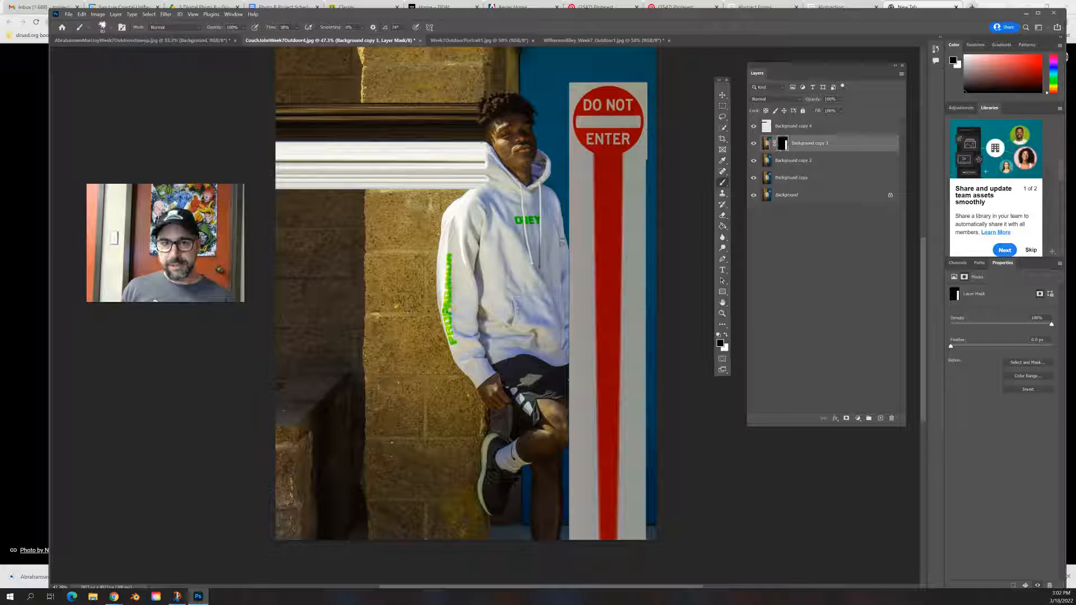
{"action": "left_click_drag", "start_coordinate": [568, 259], "coordinate": [570, 370]}
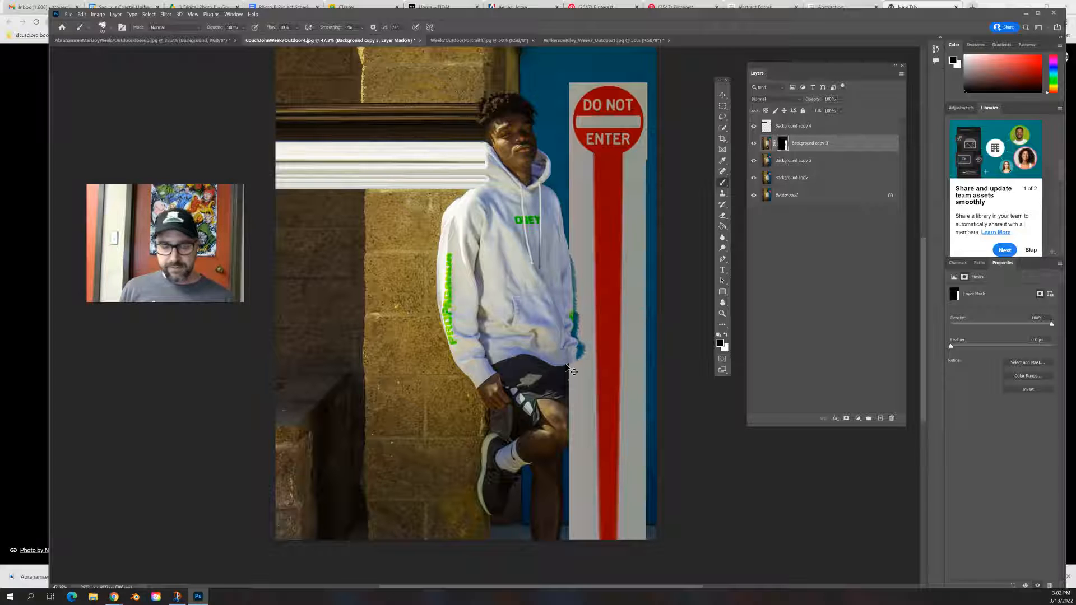
{"action": "key", "text": "ctrl+plus"}
{"action": "key", "text": "ctrl+plus"}
{"action": "key", "text": "ctrl+plus"}
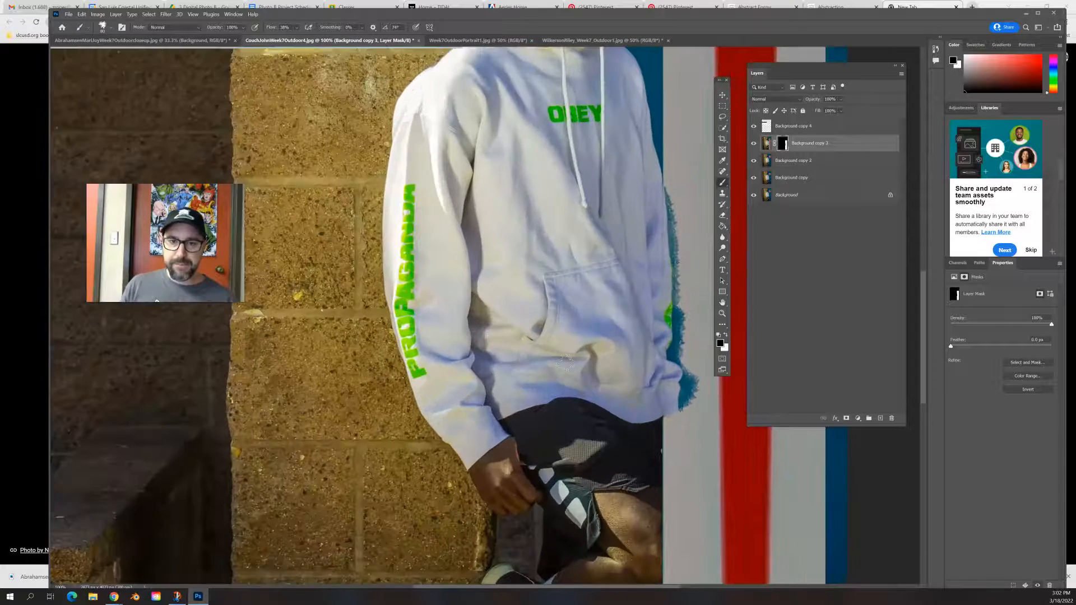
{"action": "left_click_drag", "start_coordinate": [638, 382], "coordinate": [585, 346]}
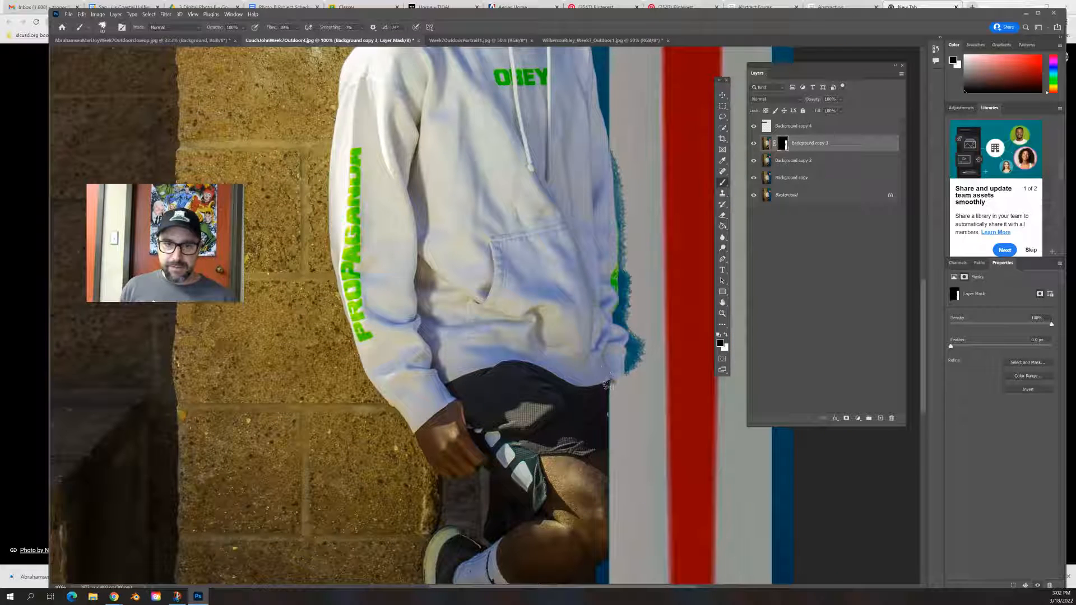
{"action": "mouse_move", "coordinate": [614, 385]}
{"action": "left_mouse_down"}
{"action": "mouse_move", "coordinate": [601, 445]}
{"action": "mouse_move", "coordinate": [617, 392]}
{"action": "mouse_move", "coordinate": [625, 427]}
{"action": "mouse_move", "coordinate": [605, 451]}
{"action": "mouse_move", "coordinate": [630, 426]}
{"action": "mouse_move", "coordinate": [597, 479]}
{"action": "mouse_move", "coordinate": [625, 453]}
{"action": "mouse_move", "coordinate": [607, 388]}
{"action": "mouse_move", "coordinate": [606, 449]}
{"action": "left_mouse_up"}
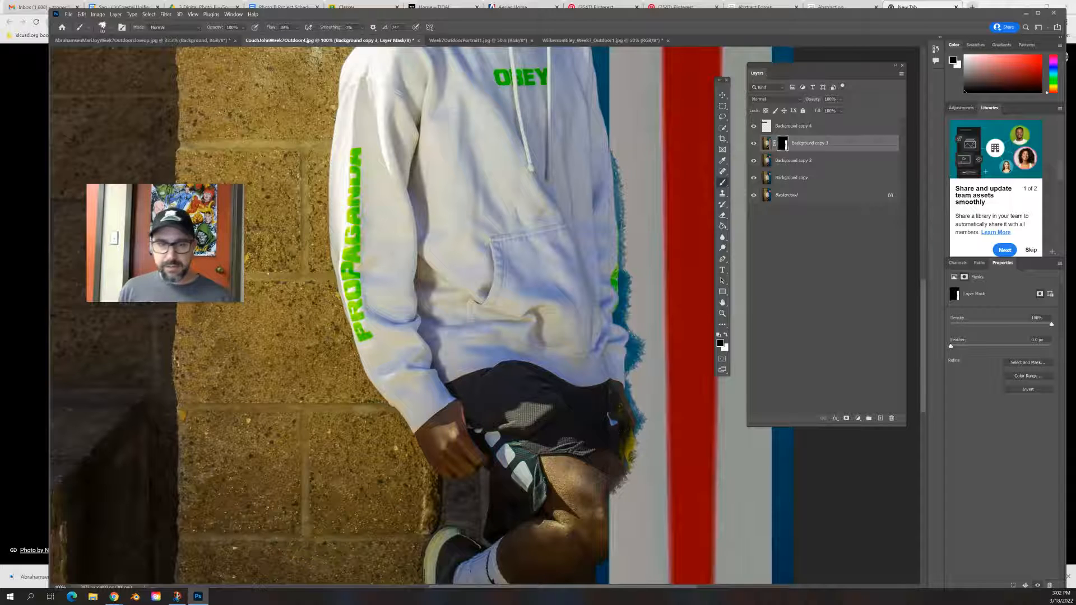
Step: Switch to the Hard Round brush, soften its hardness, and paint black on the Background copy 3 mask to uncover the bent knee and shorts edge
{"action": "left_click", "coordinate": [102, 28]}
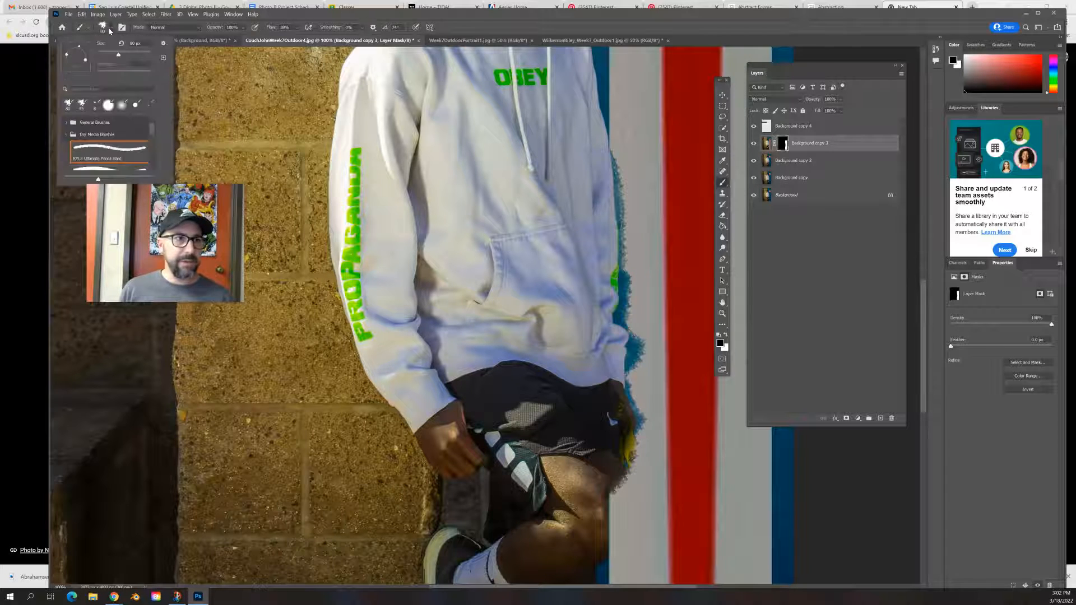
{"action": "left_click", "coordinate": [92, 123]}
{"action": "left_click", "coordinate": [67, 122]}
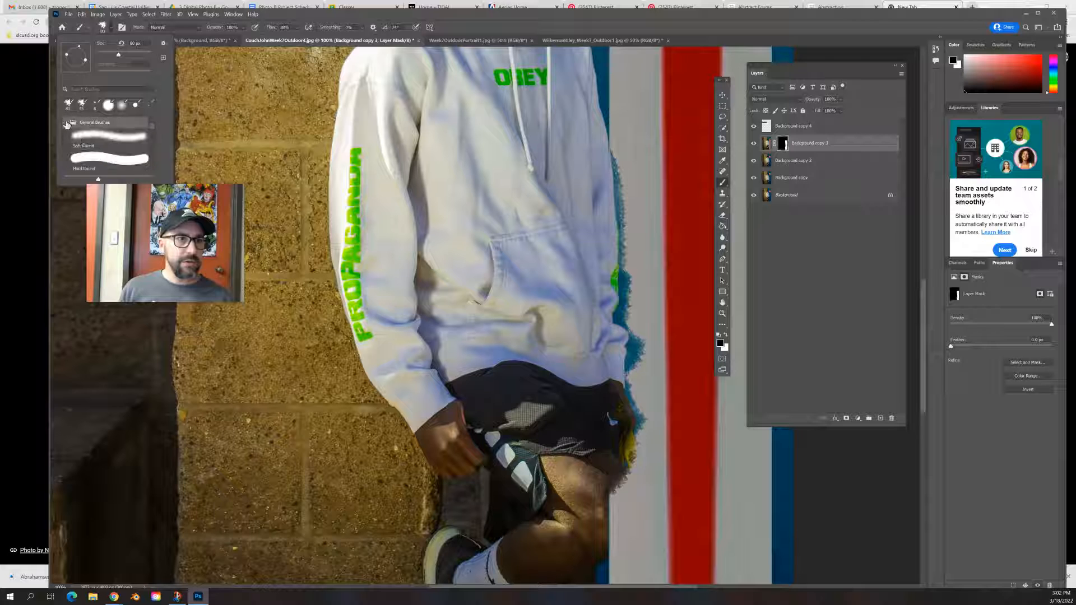
{"action": "left_click", "coordinate": [103, 159]}
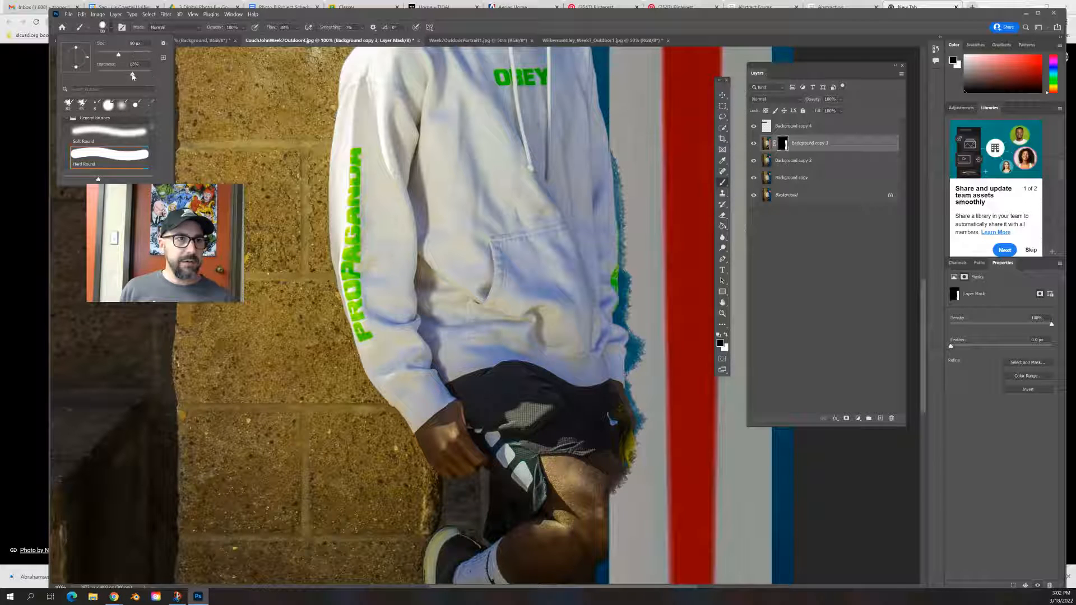
{"action": "key", "text": "Return"}
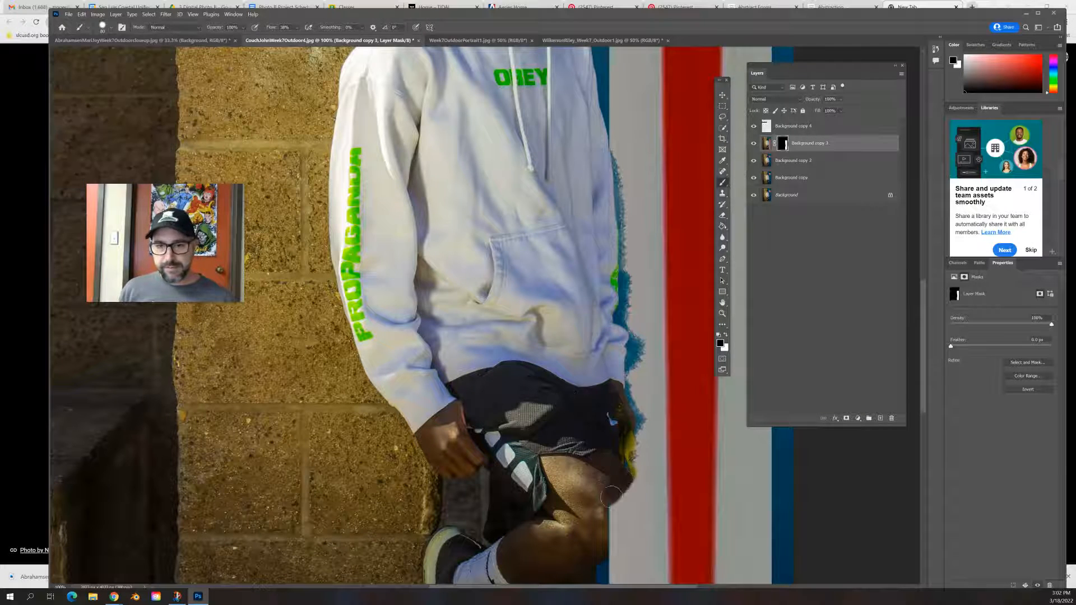
{"action": "mouse_move", "coordinate": [618, 476]}
{"action": "left_mouse_down"}
{"action": "mouse_move", "coordinate": [619, 541]}
{"action": "mouse_move", "coordinate": [606, 548]}
{"action": "mouse_move", "coordinate": [622, 527]}
{"action": "mouse_move", "coordinate": [620, 476]}
{"action": "mouse_move", "coordinate": [597, 484]}
{"action": "left_mouse_up"}
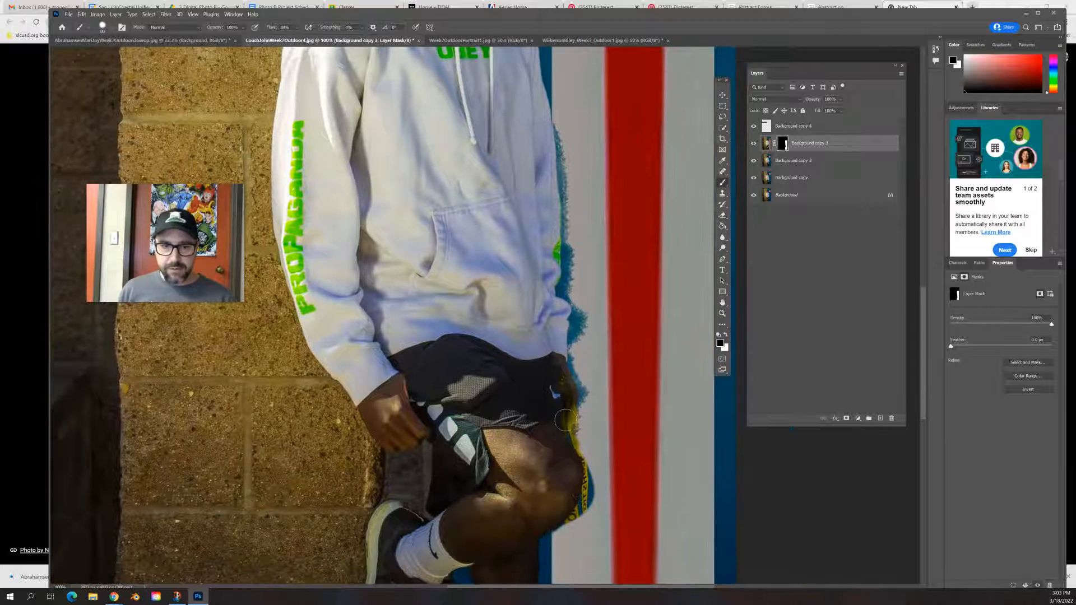
{"action": "mouse_move", "coordinate": [565, 420]}
{"action": "left_mouse_down"}
{"action": "mouse_move", "coordinate": [583, 454]}
{"action": "mouse_move", "coordinate": [572, 502]}
{"action": "mouse_move", "coordinate": [547, 523]}
{"action": "mouse_move", "coordinate": [564, 426]}
{"action": "mouse_move", "coordinate": [552, 367]}
{"action": "mouse_move", "coordinate": [564, 292]}
{"action": "left_mouse_up"}
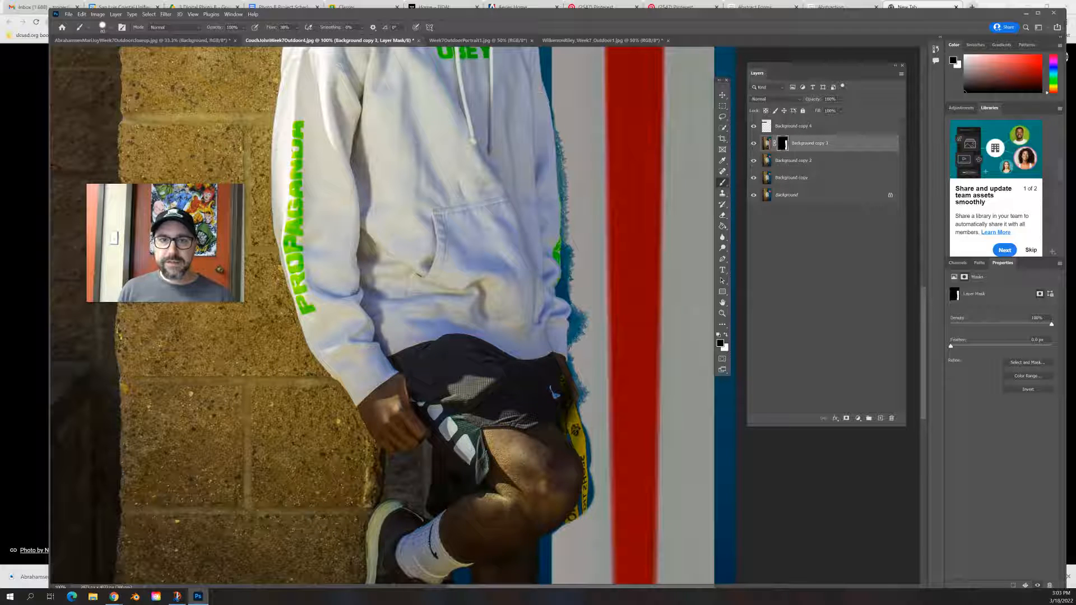
Step: Paint white on the Background copy 3 mask along the sleeve and cuff to restore the stretched strip over the exposed blue fringe
{"action": "left_click", "coordinate": [725, 335]}
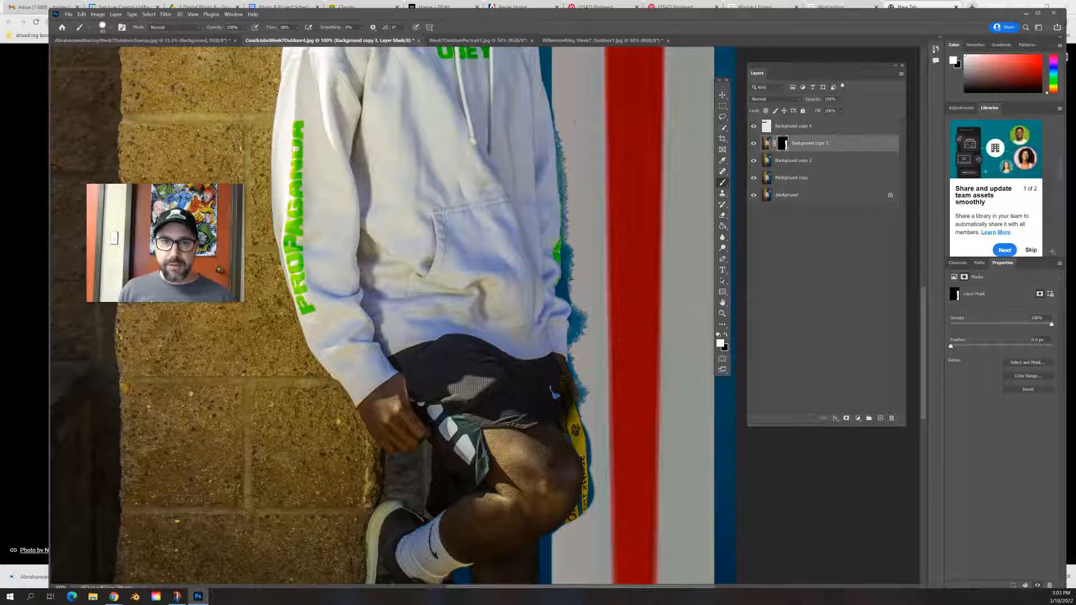
{"action": "left_click_drag", "start_coordinate": [568, 115], "coordinate": [569, 284]}
{"action": "mouse_move", "coordinate": [570, 246]}
{"action": "left_mouse_down"}
{"action": "mouse_move", "coordinate": [573, 365]}
{"action": "mouse_move", "coordinate": [587, 387]}
{"action": "left_mouse_up"}
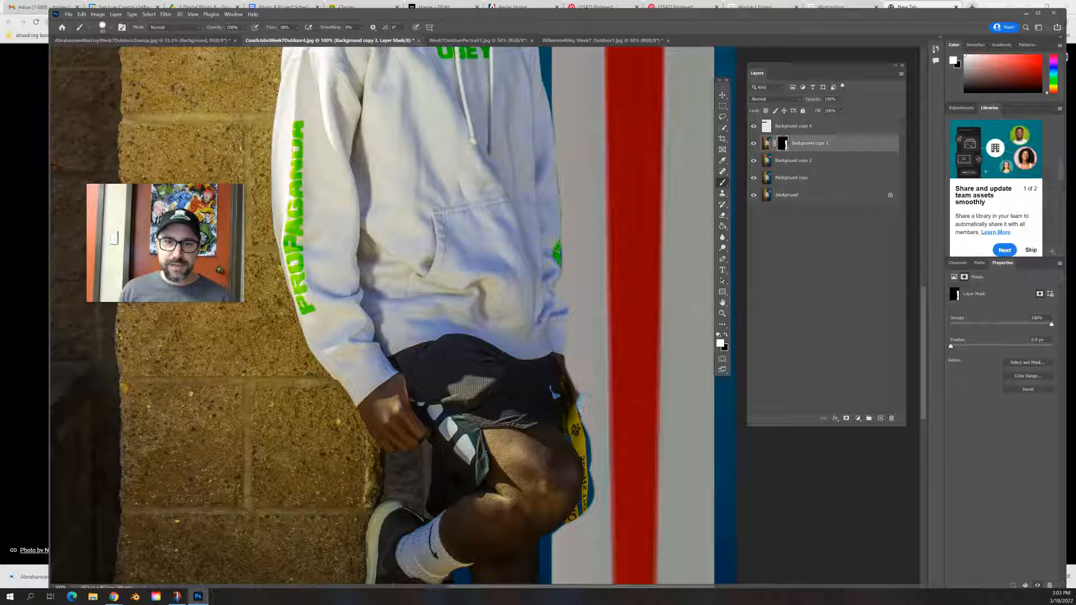
Step: Raise the brush hardness and paint white on the Background copy 3 mask to clean the fringe along the shorts and knee
{"action": "left_click", "coordinate": [114, 29]}
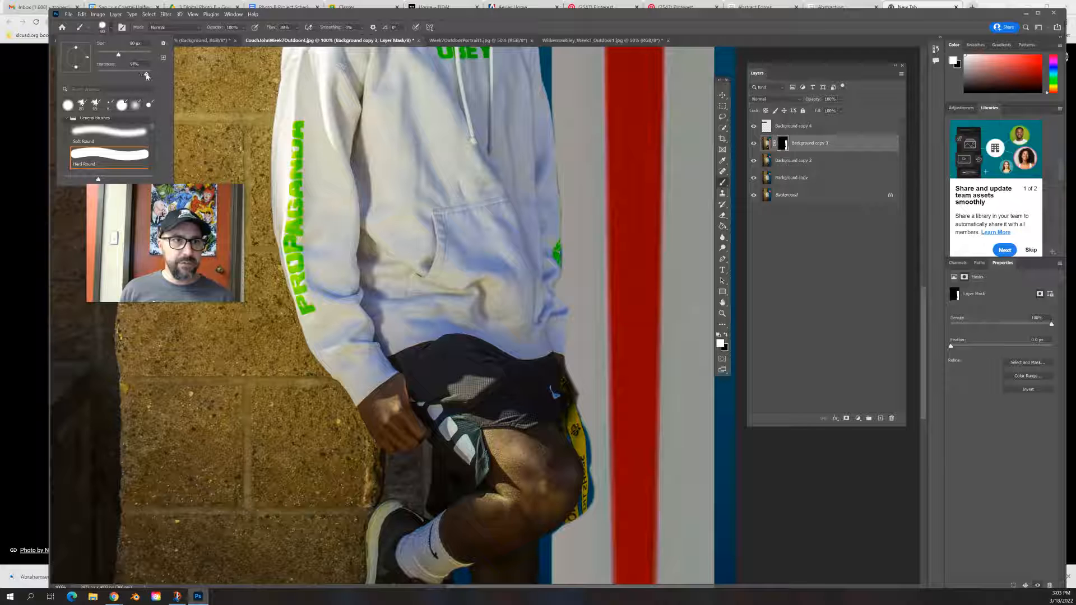
{"action": "left_click_drag", "start_coordinate": [512, 329], "coordinate": [468, 213]}
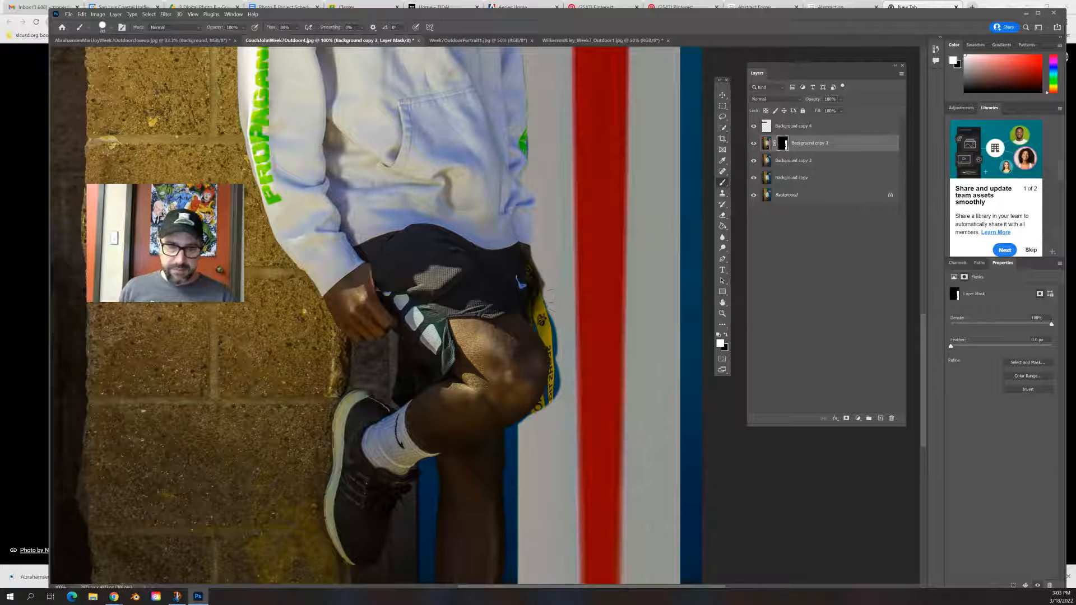
{"action": "left_click_drag", "start_coordinate": [549, 293], "coordinate": [559, 404]}
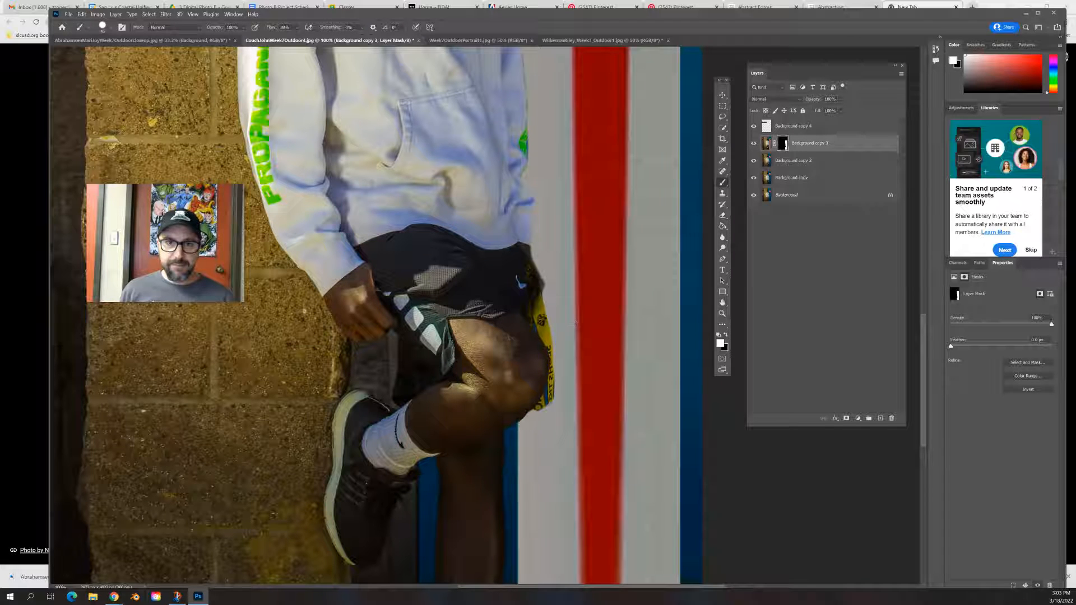
{"action": "key", "text": "ctrl+minus"}
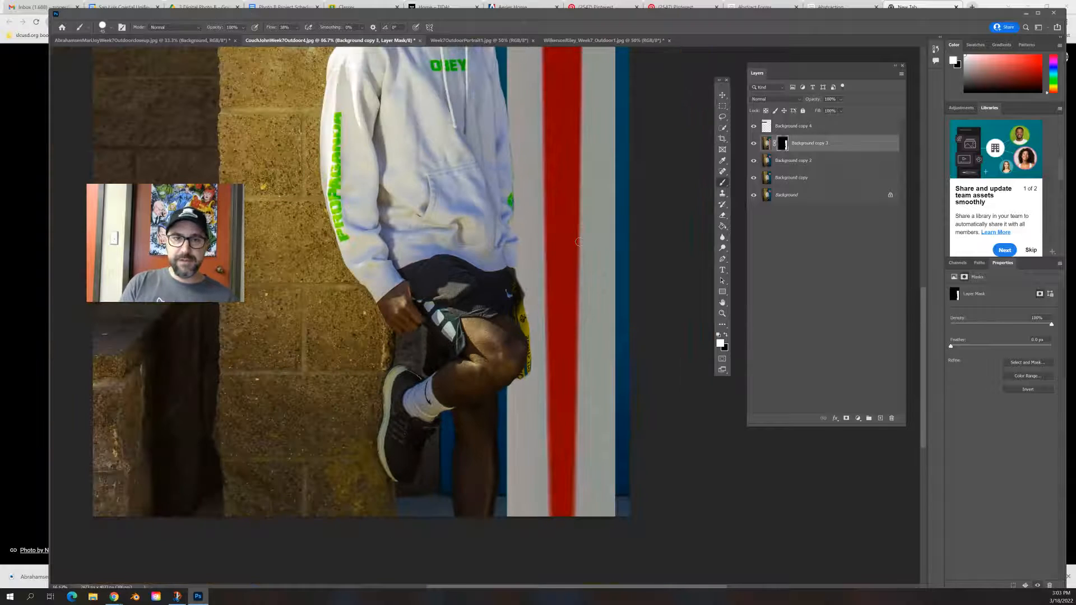
{"action": "key", "text": "ctrl+minus"}
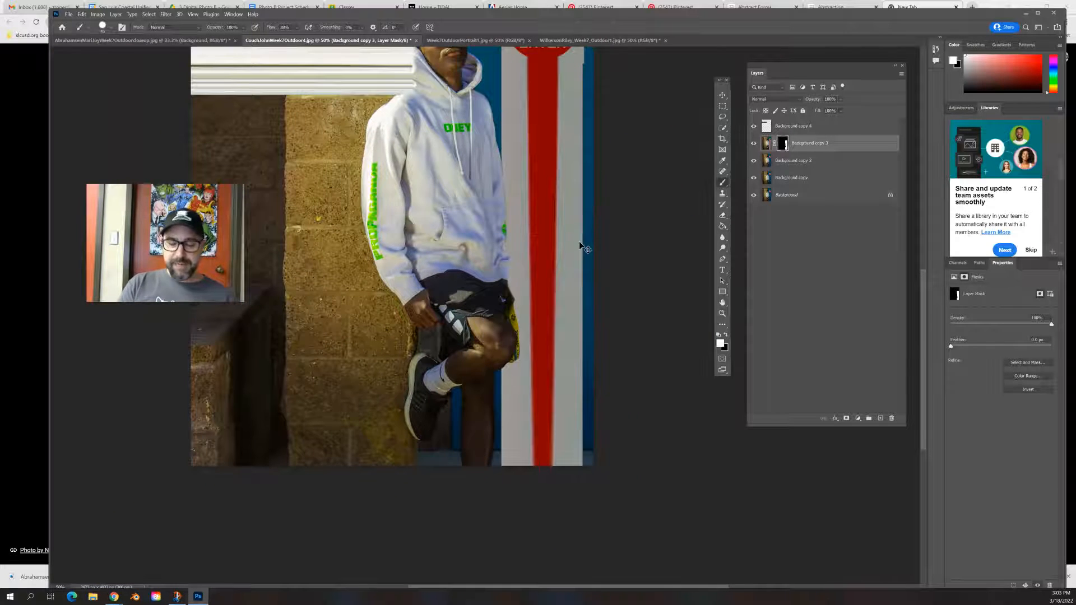
{"action": "key", "text": "ctrl+minus"}
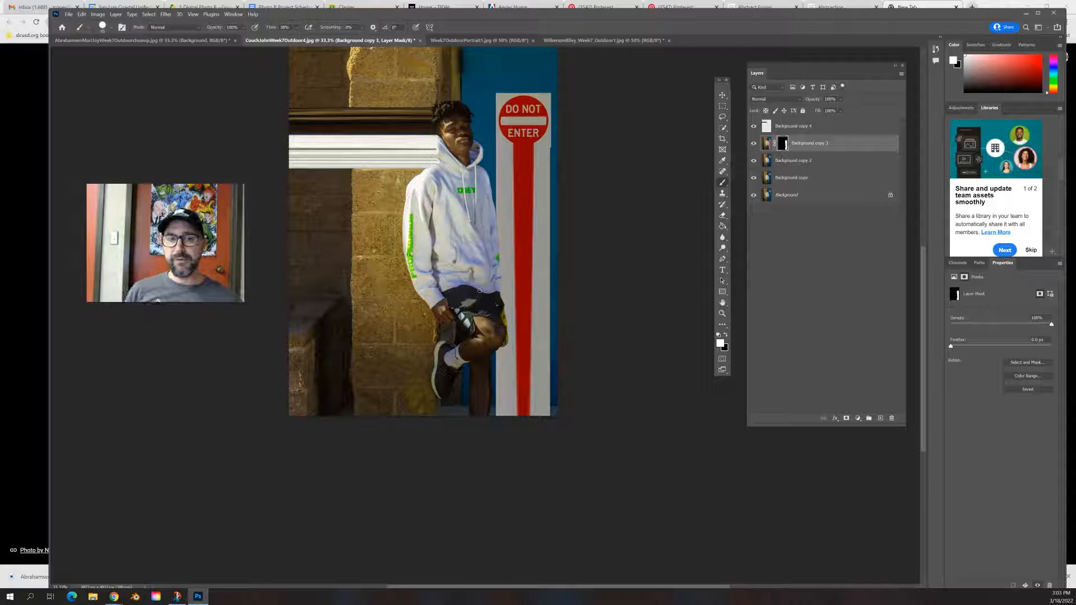
{"action": "scroll", "coordinate": [480, 291], "scroll_direction": "down", "scroll_amount": 1}
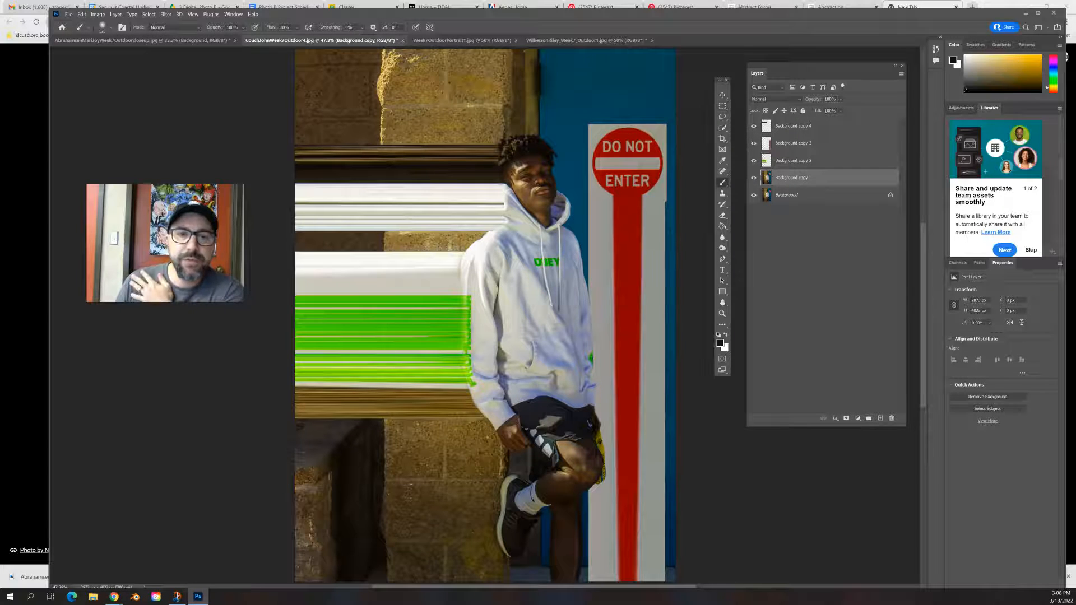
Step: On the Background copy layer, select a rectangle about 686 px wide spanning the hoodie's chest lettering and the stretched sign strip
{"action": "left_click", "coordinate": [723, 107]}
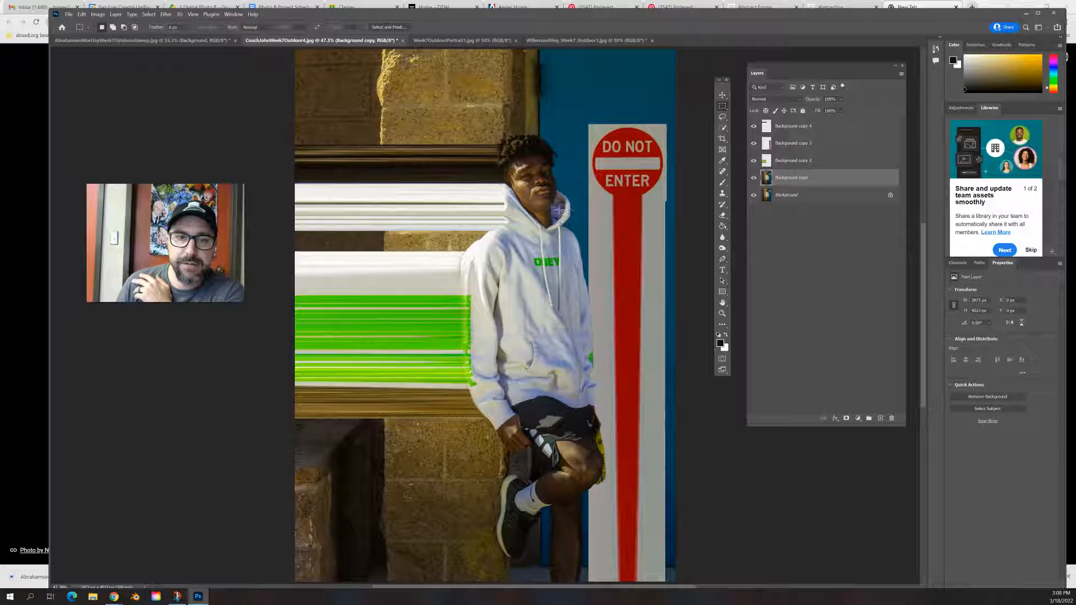
{"action": "left_click_drag", "start_coordinate": [559, 210], "coordinate": [650, 287]}
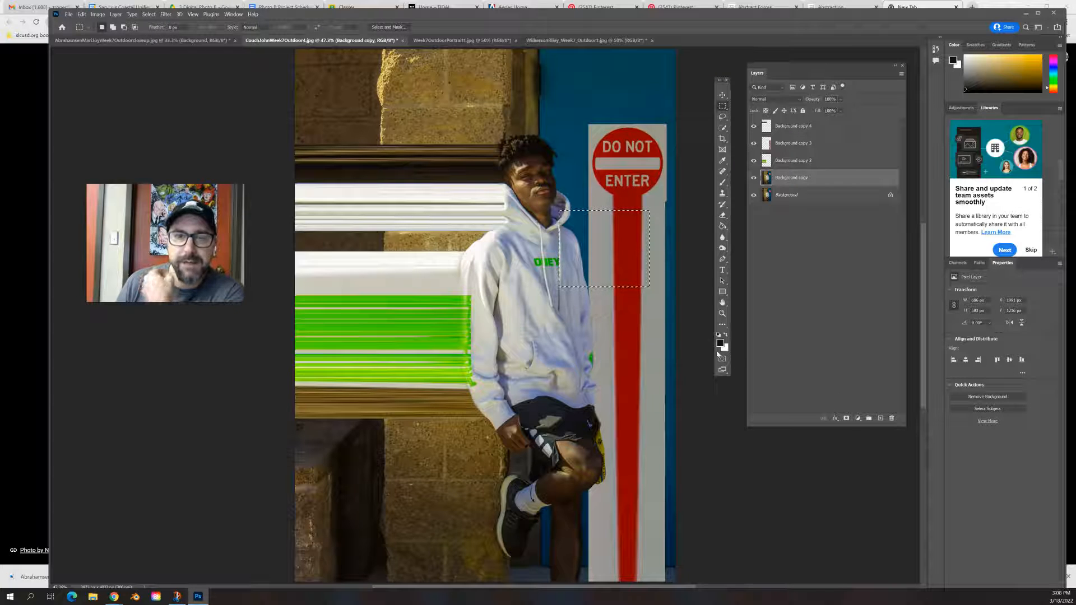
{"action": "left_click_drag", "start_coordinate": [601, 273], "coordinate": [588, 276]}
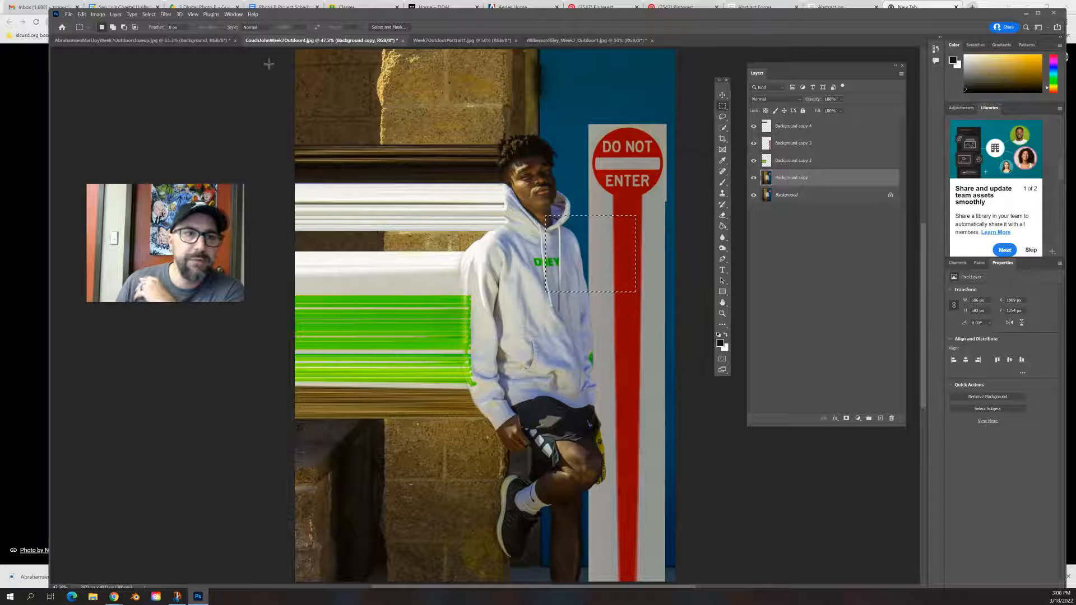
Step: Apply a Mosaic filter with a cell size of 60 to the selection and mask the Background copy layer to it
{"action": "left_click", "coordinate": [168, 15]}
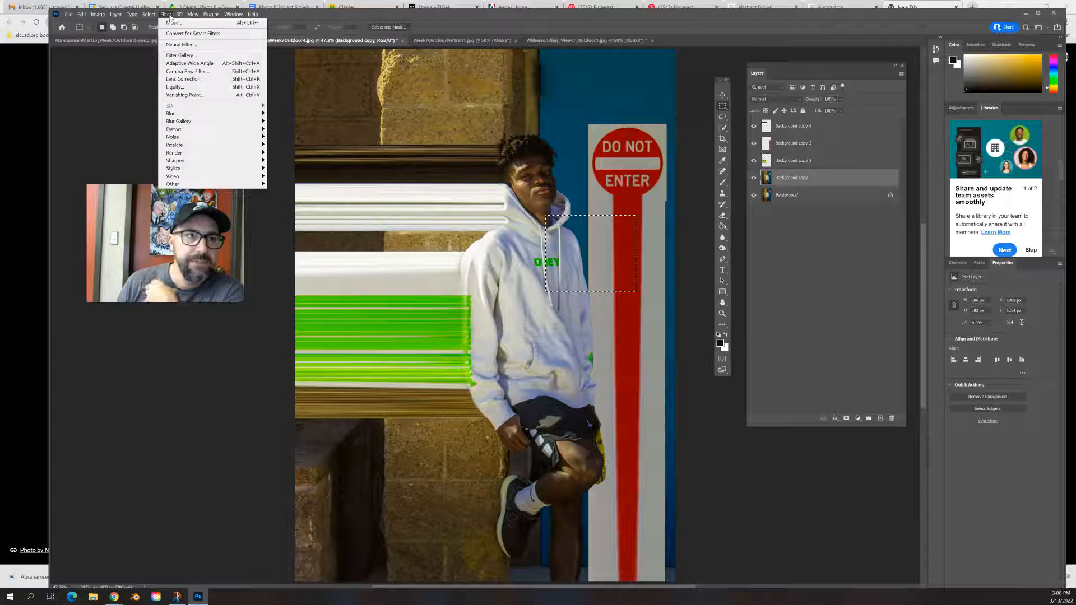
{"action": "mouse_move", "coordinate": [180, 147]}
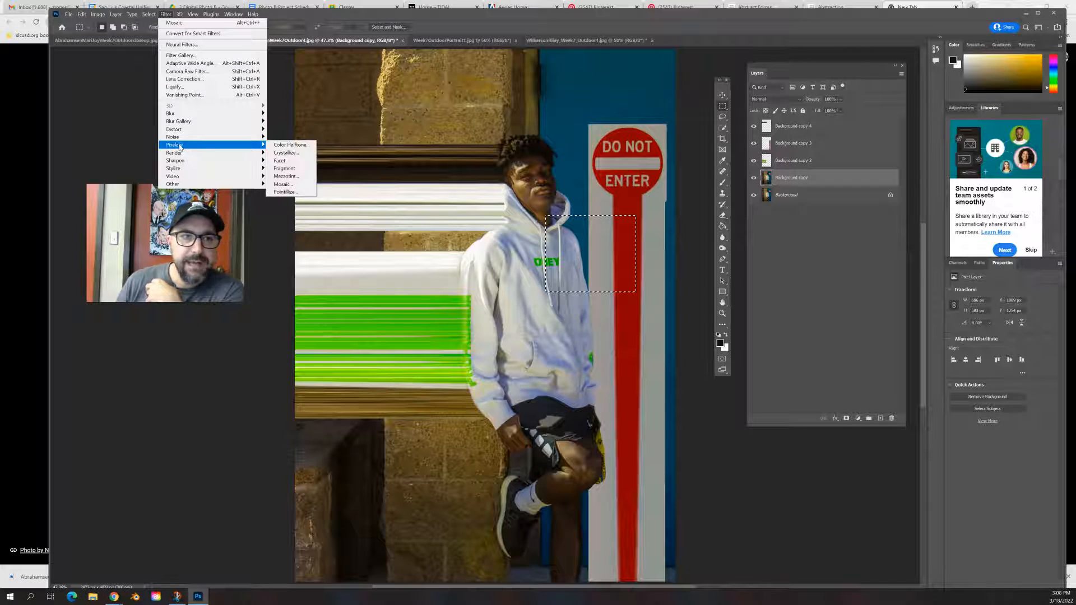
{"action": "left_click", "coordinate": [283, 186]}
{"action": "left_click_drag", "start_coordinate": [623, 274], "coordinate": [717, 240]}
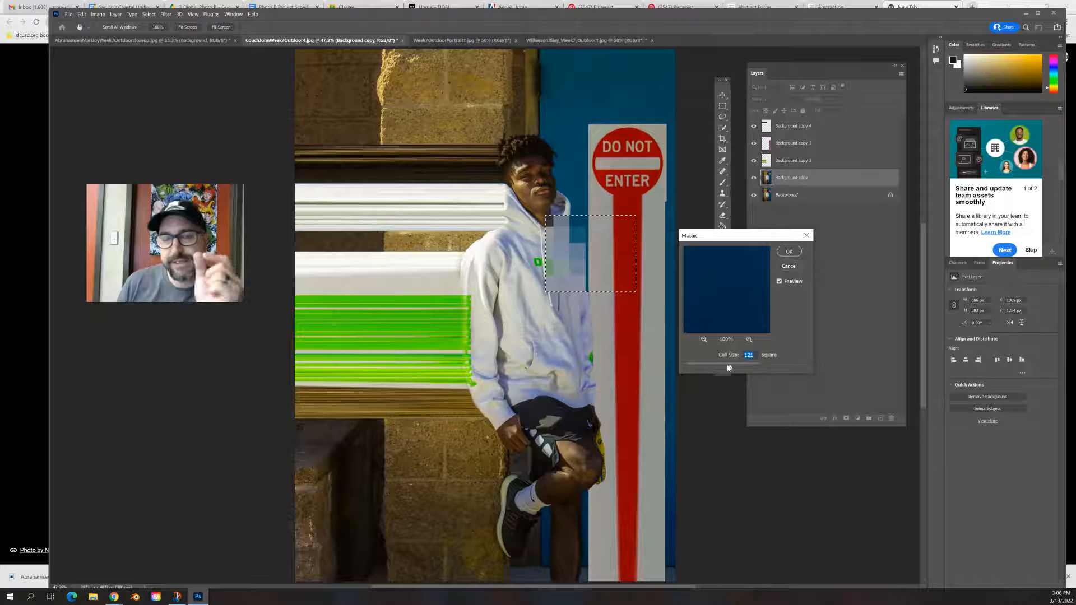
{"action": "left_click_drag", "start_coordinate": [728, 368], "coordinate": [705, 370]}
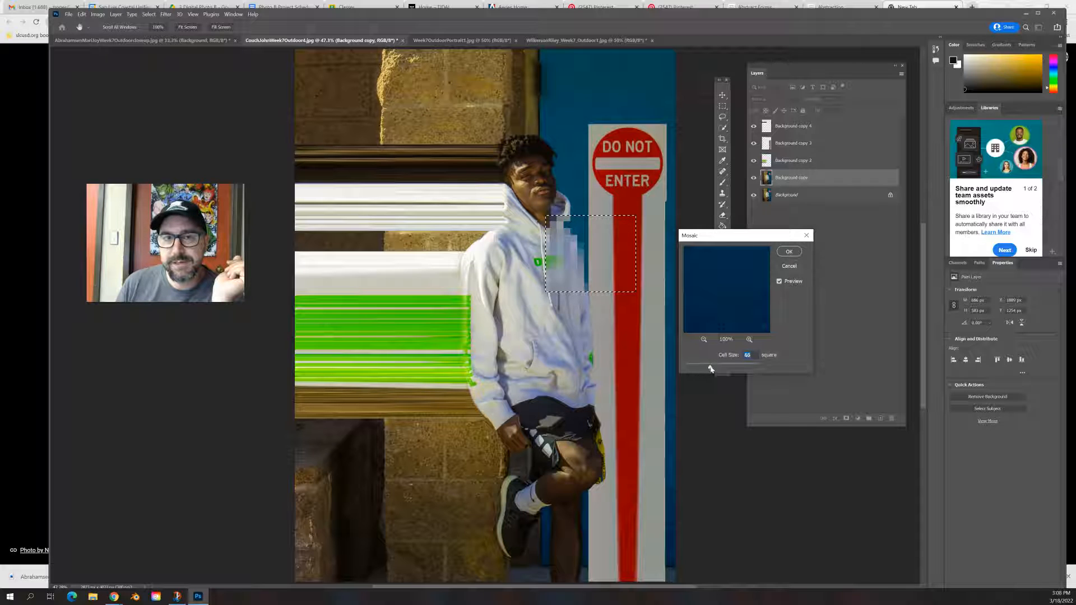
{"action": "left_click_drag", "start_coordinate": [710, 369], "coordinate": [708, 369]}
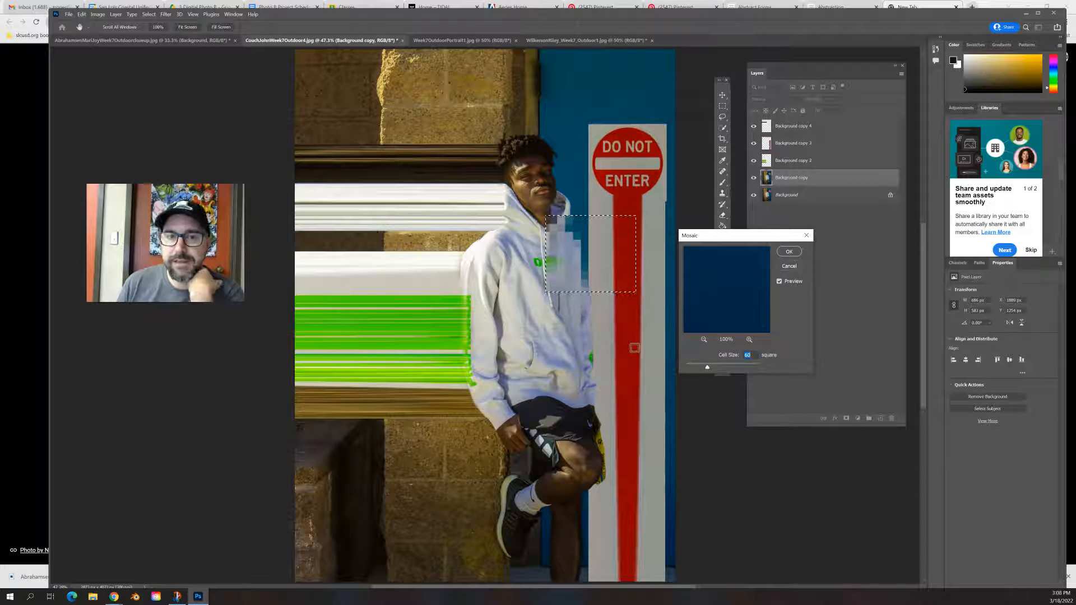
{"action": "left_click", "coordinate": [789, 252]}
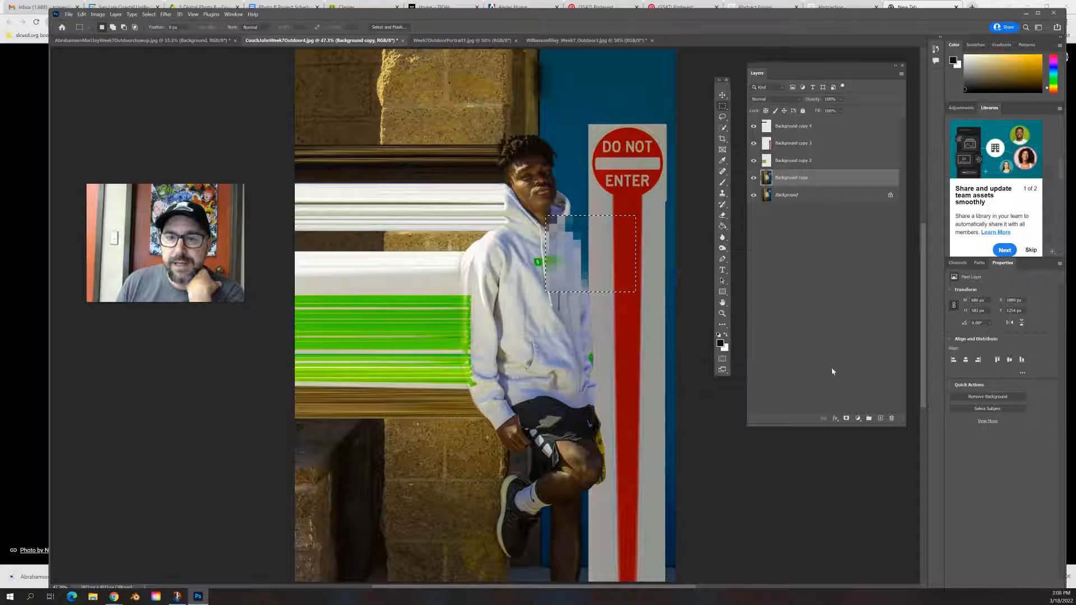
{"action": "left_click", "coordinate": [847, 419]}
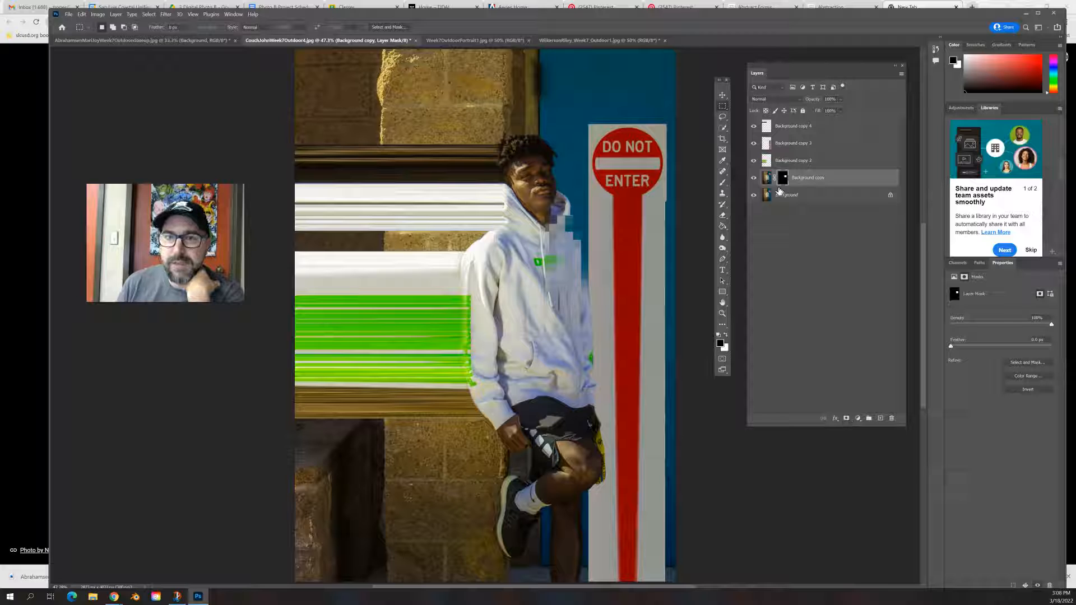
{"action": "left_click", "coordinate": [722, 183]}
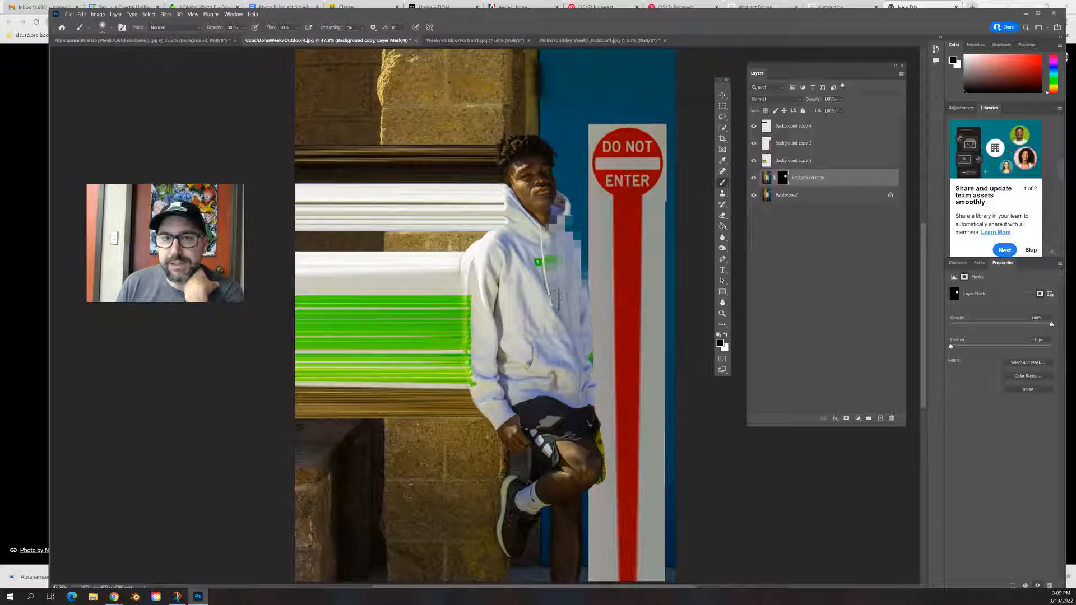
Step: On Background copy 4, select a rectangle about 630 px wide across the upper edge of the top white strip and reapply the last Mosaic filter
{"action": "left_click", "coordinate": [803, 127]}
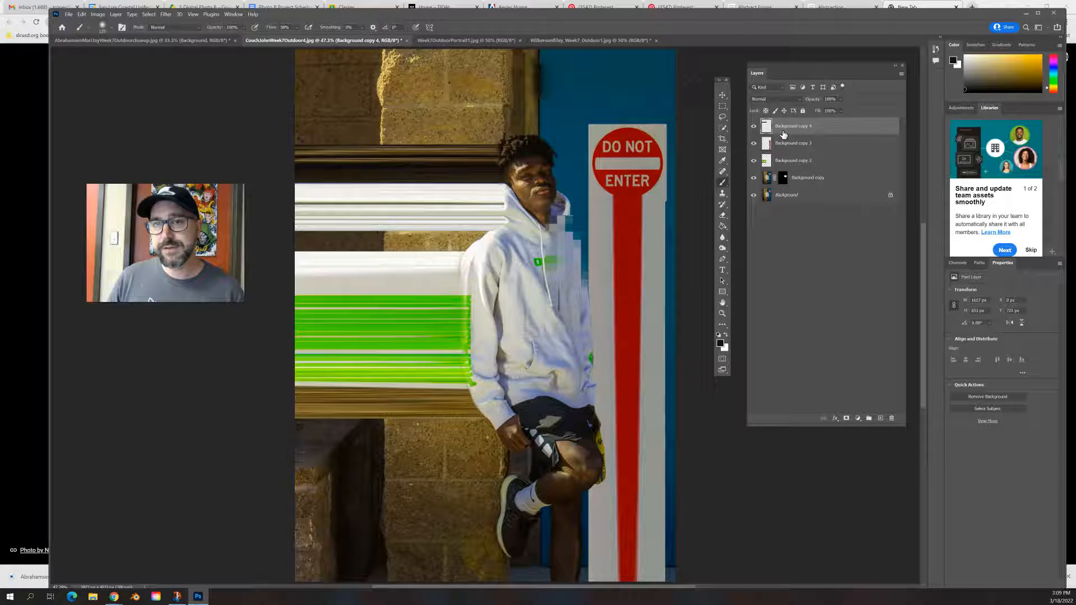
{"action": "left_click", "coordinate": [723, 106]}
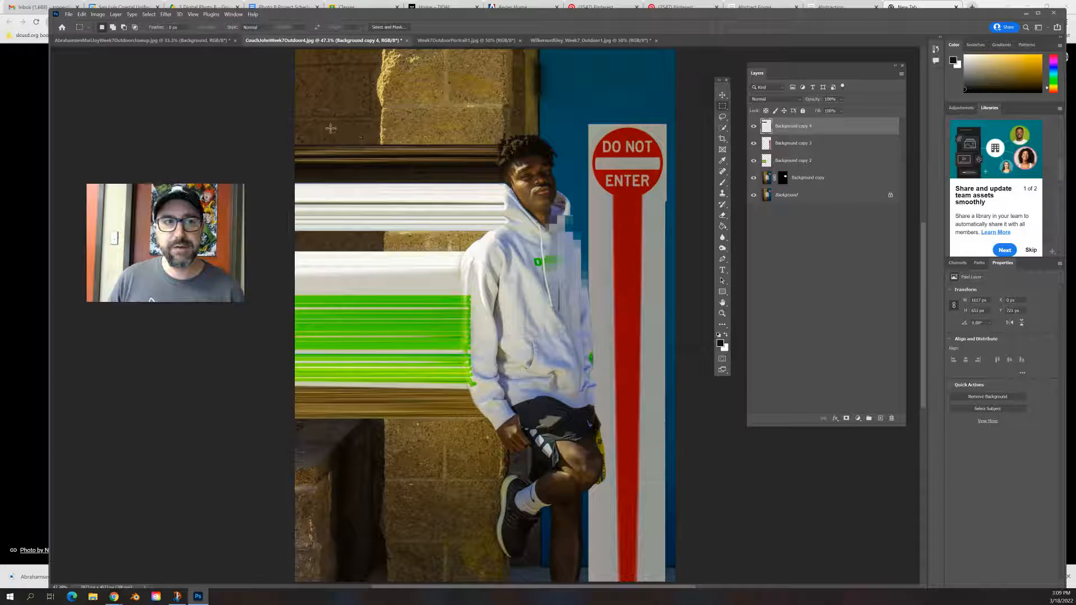
{"action": "left_click_drag", "start_coordinate": [339, 118], "coordinate": [422, 204]}
{"action": "left_click", "coordinate": [166, 14]}
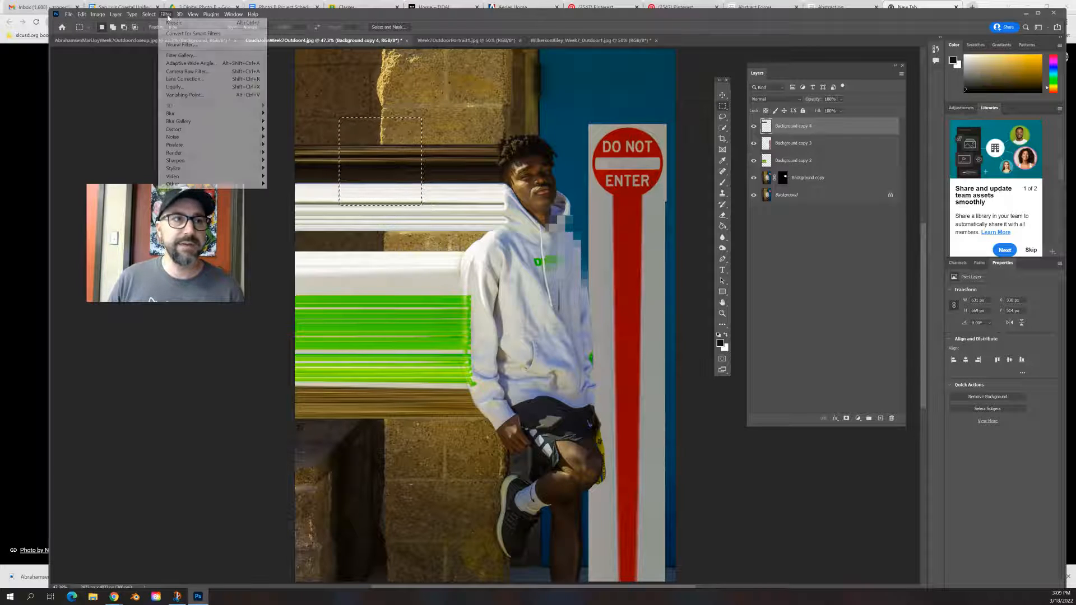
{"action": "left_click", "coordinate": [185, 24]}
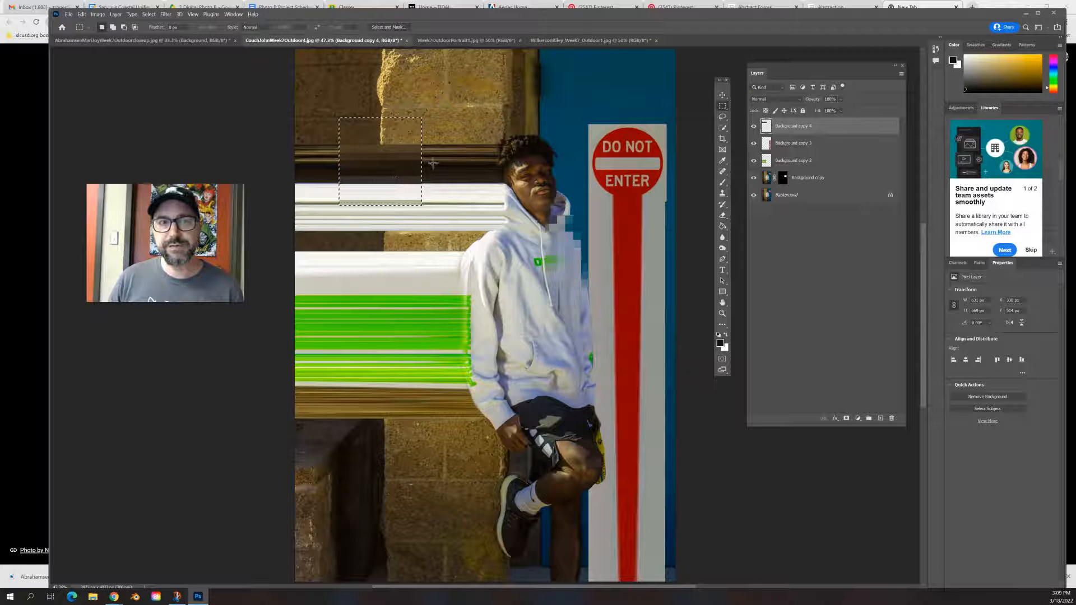
Step: Rotate the selected mosaic block on Background copy 4 by about 180 degrees and deselect it
{"action": "key", "text": "ctrl+t"}
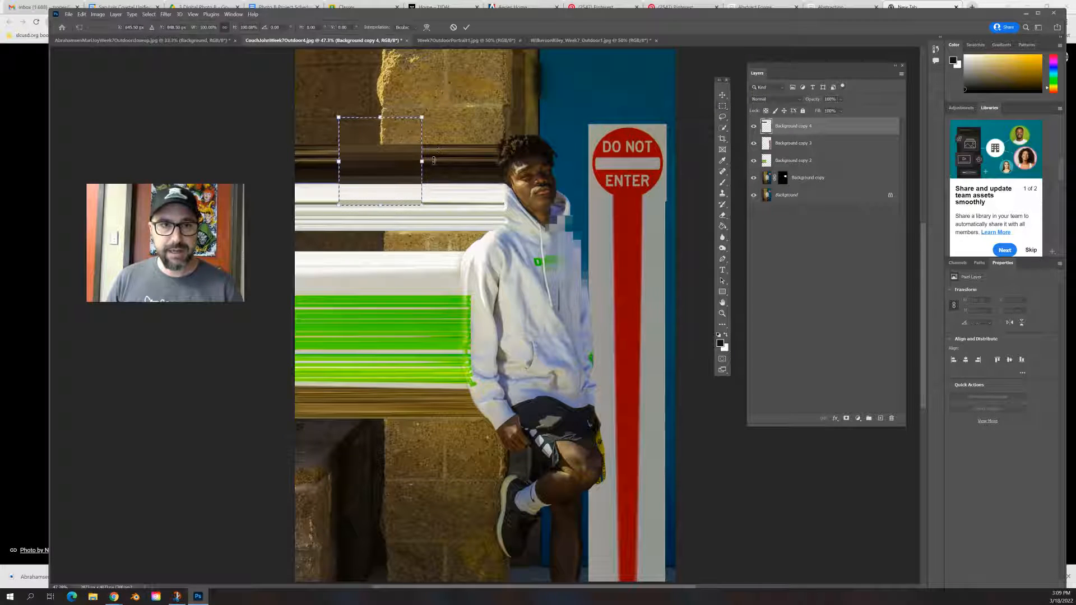
{"action": "left_click_drag", "start_coordinate": [440, 115], "coordinate": [301, 221]}
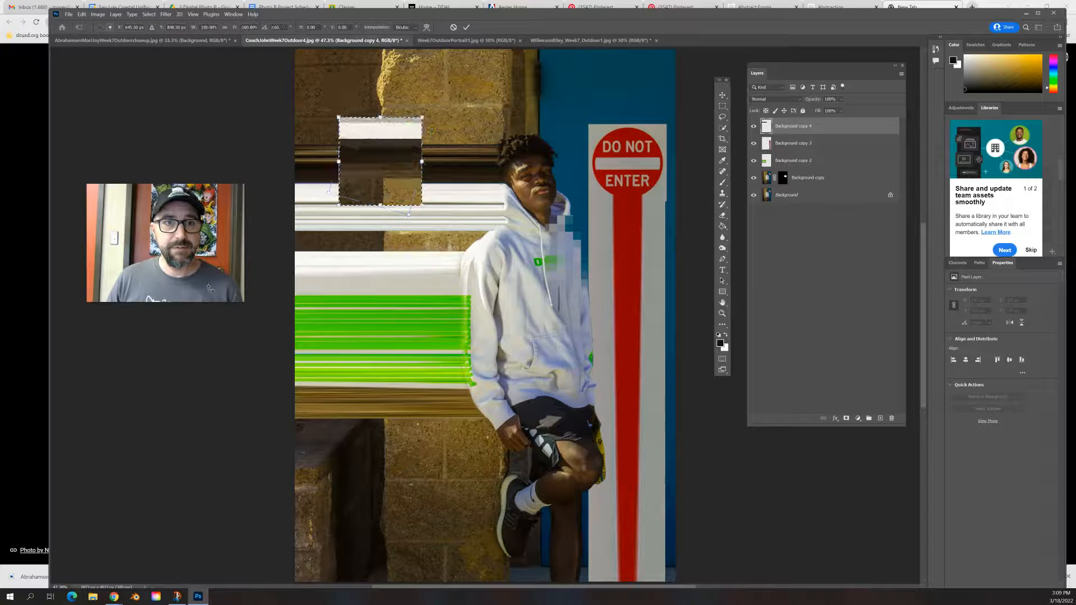
{"action": "double_click", "coordinate": [397, 158]}
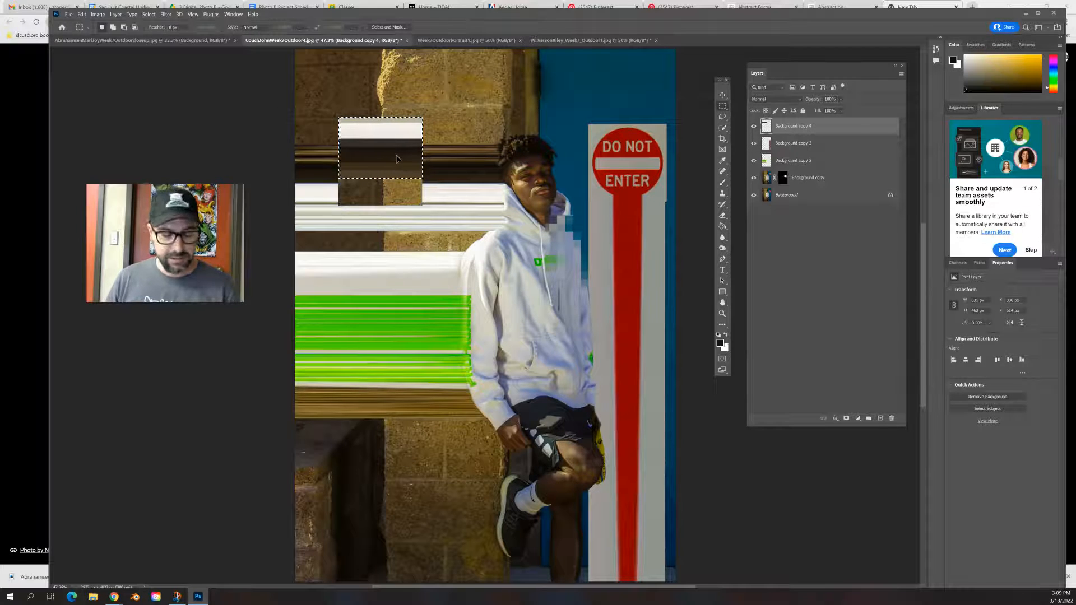
{"action": "key", "text": "ctrl+d"}
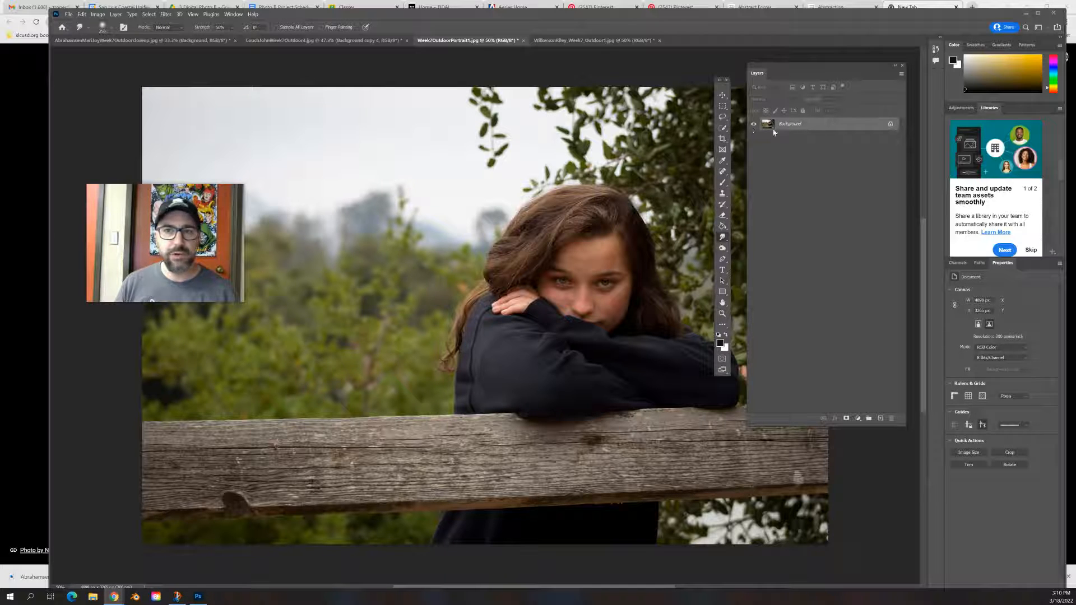
Step: In Week7OutdoorPortrait1.jpg, duplicate the Background layer three times, keeping the default names up to Background copy 3
{"action": "left_click", "coordinate": [804, 127]}
{"action": "right_click", "coordinate": [803, 127]}
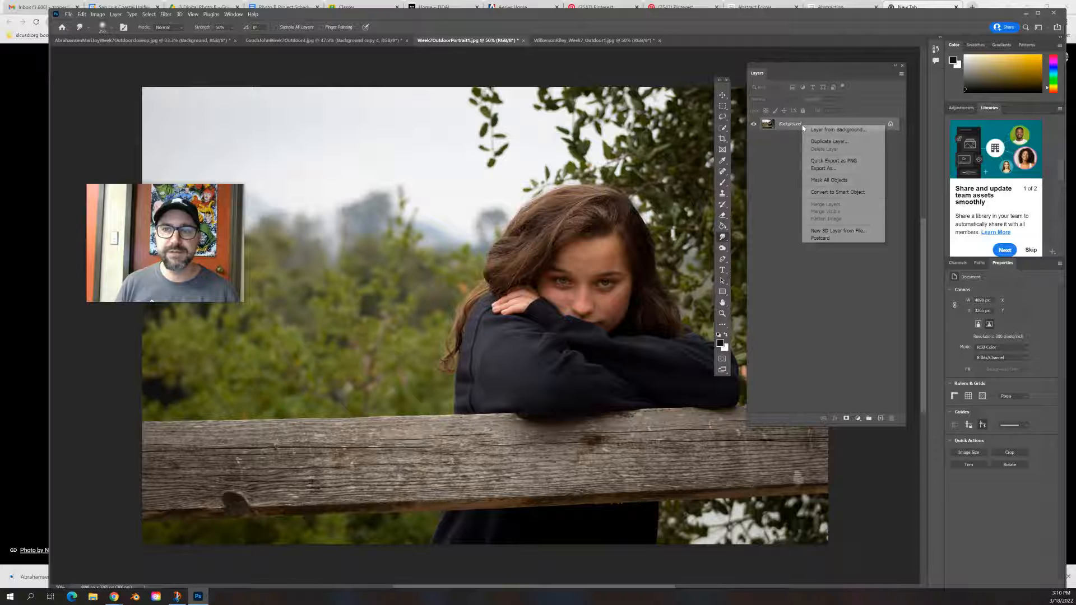
{"action": "left_click", "coordinate": [816, 141]}
{"action": "key", "text": "Return"}
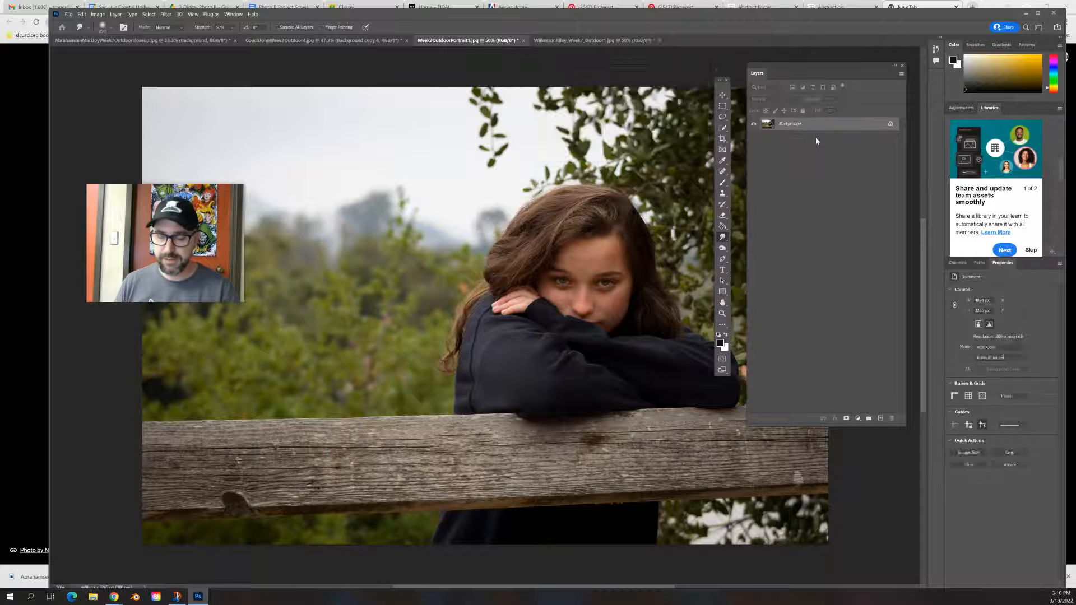
{"action": "right_click", "coordinate": [816, 127]}
{"action": "left_click", "coordinate": [837, 163]}
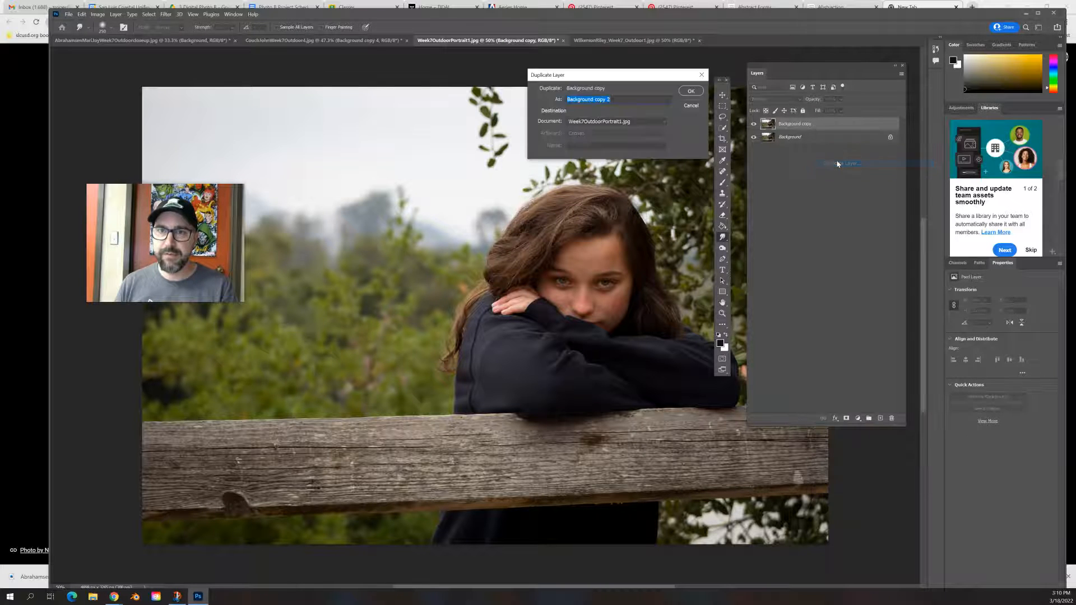
{"action": "key", "text": "Return"}
{"action": "right_click", "coordinate": [817, 125]}
{"action": "left_click", "coordinate": [837, 162]}
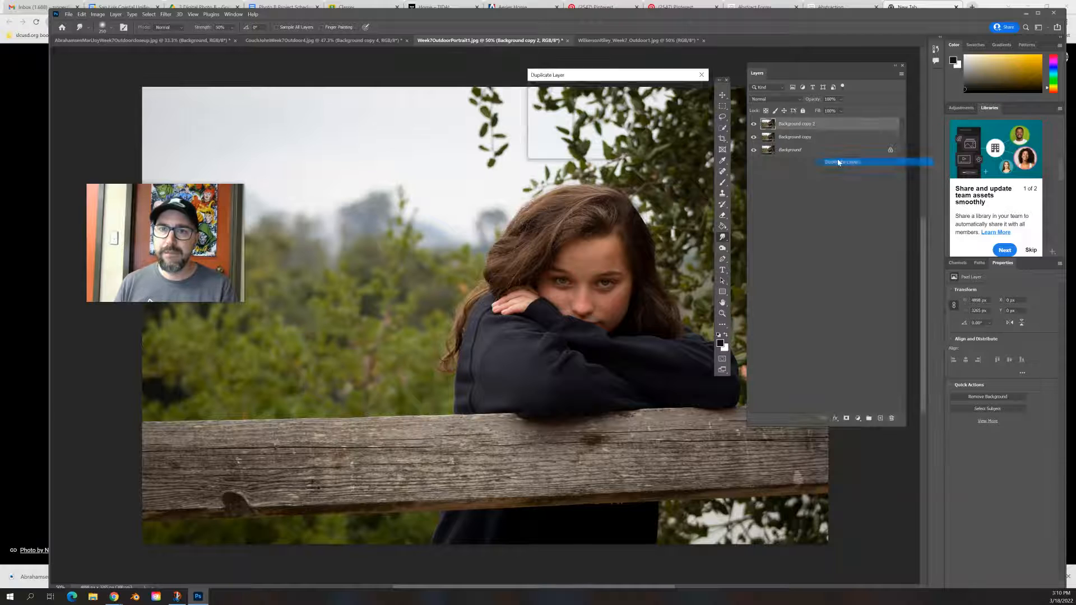
{"action": "key", "text": "Return"}
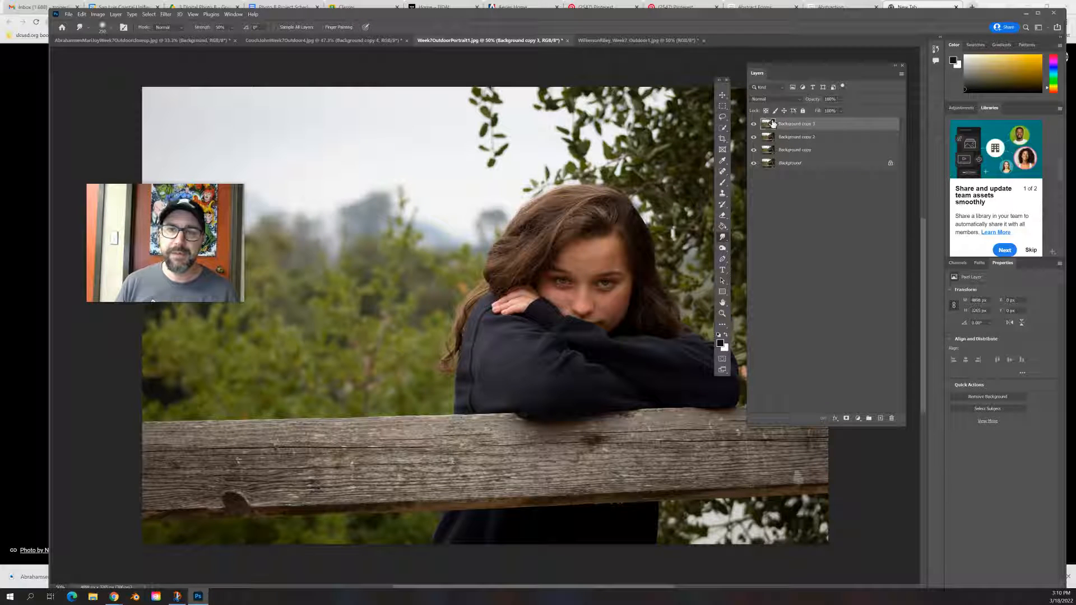
Step: Move the floating toolbar slightly higher and activate the Smudge tool after trying the Blur tool
{"action": "left_click_drag", "start_coordinate": [726, 90], "coordinate": [726, 74]}
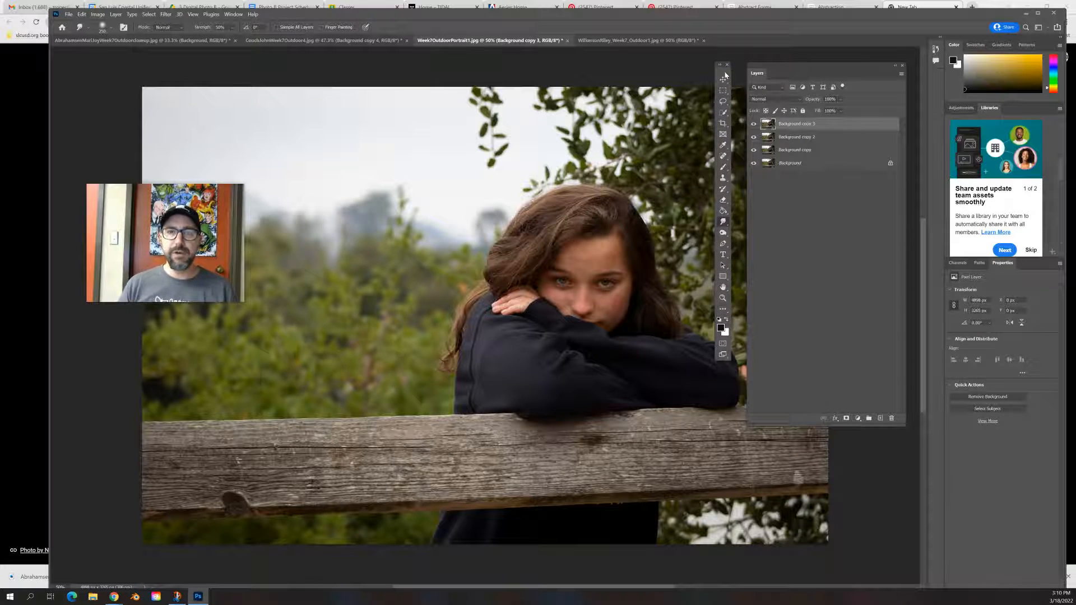
{"action": "right_click", "coordinate": [723, 223]}
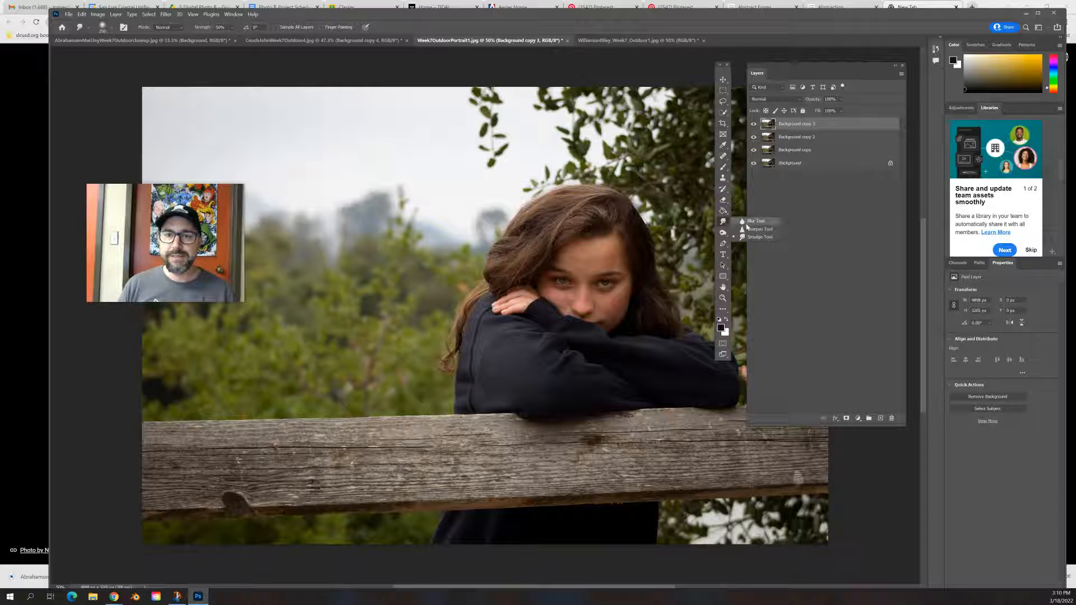
{"action": "left_click", "coordinate": [754, 222]}
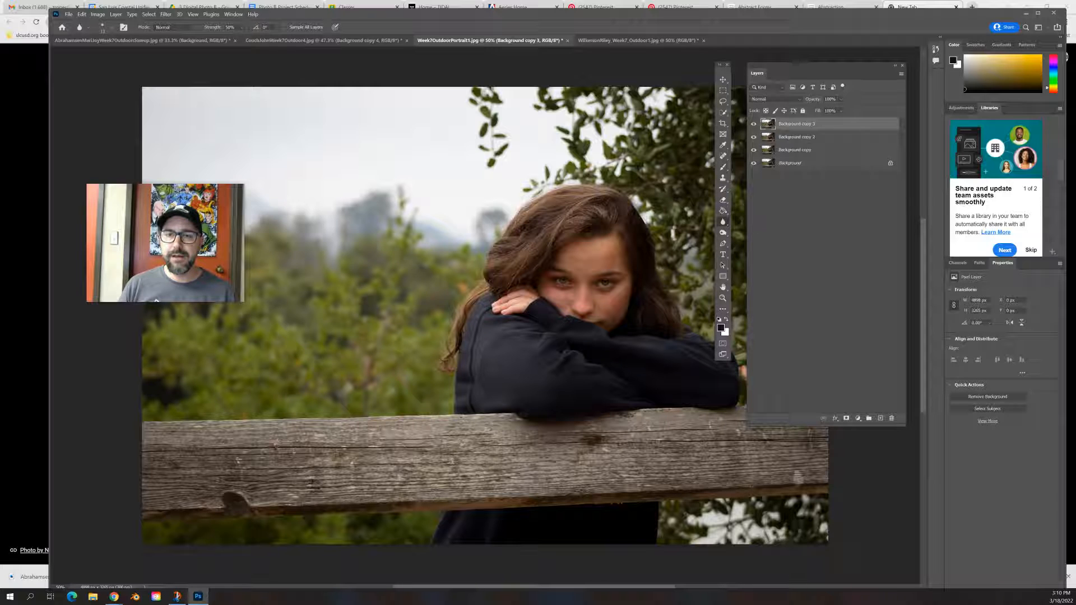
{"action": "right_click", "coordinate": [725, 222]}
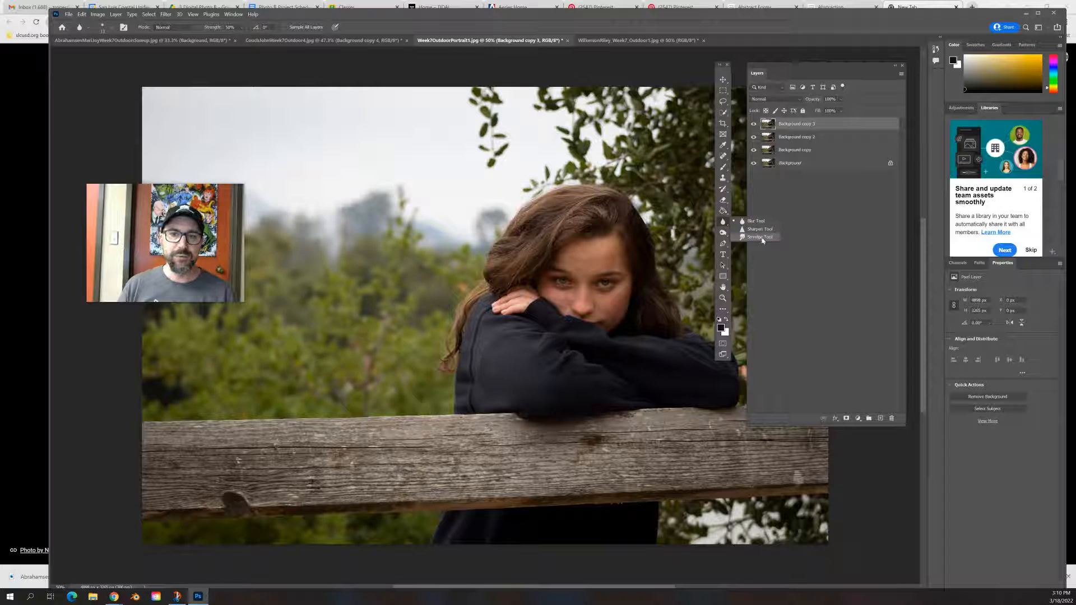
{"action": "left_click", "coordinate": [761, 237]}
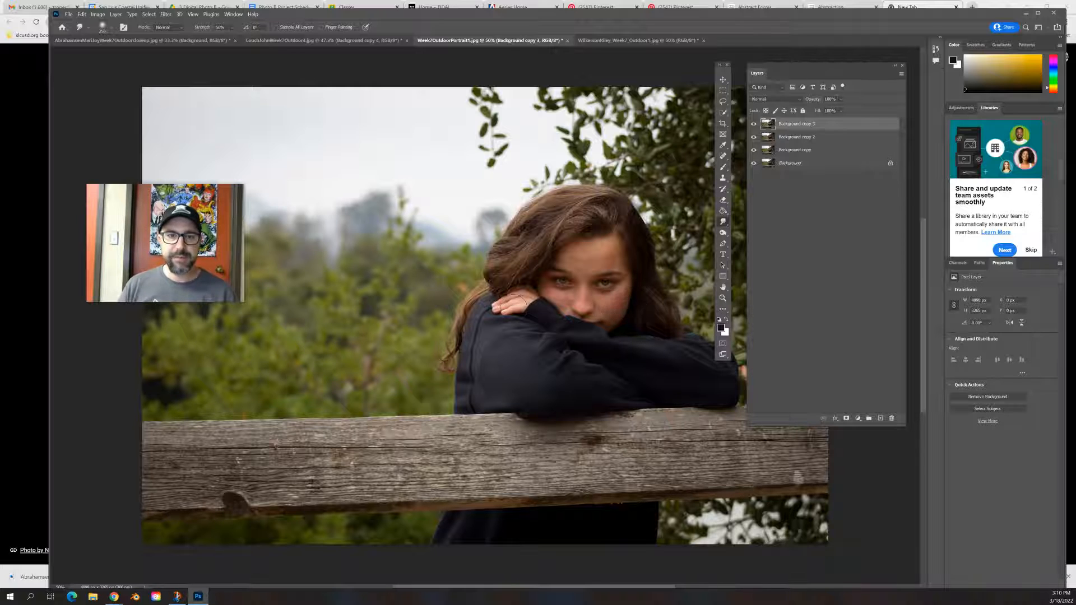
Step: With a smaller Smudge brush on Background copy 3, pull the dark sleeve below the left elbow down into narrow drips over the fence rail
{"action": "key", "text": "bracketleft"}
{"action": "key", "text": "bracketleft"}
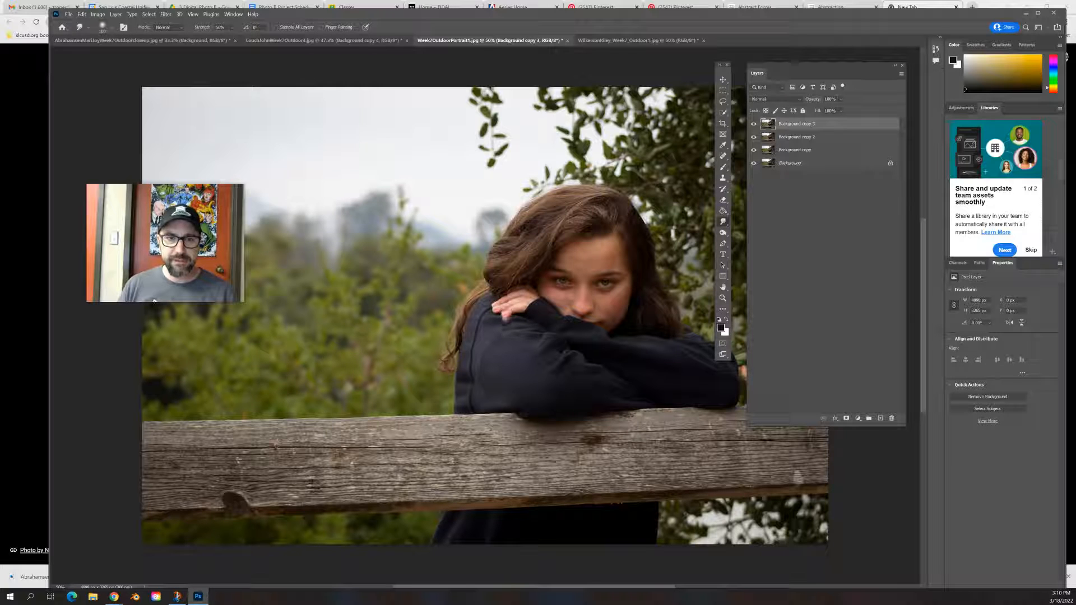
{"action": "mouse_move", "coordinate": [511, 406]}
{"action": "left_mouse_down"}
{"action": "mouse_move", "coordinate": [510, 462]}
{"action": "mouse_move", "coordinate": [510, 415]}
{"action": "mouse_move", "coordinate": [509, 451]}
{"action": "left_mouse_up"}
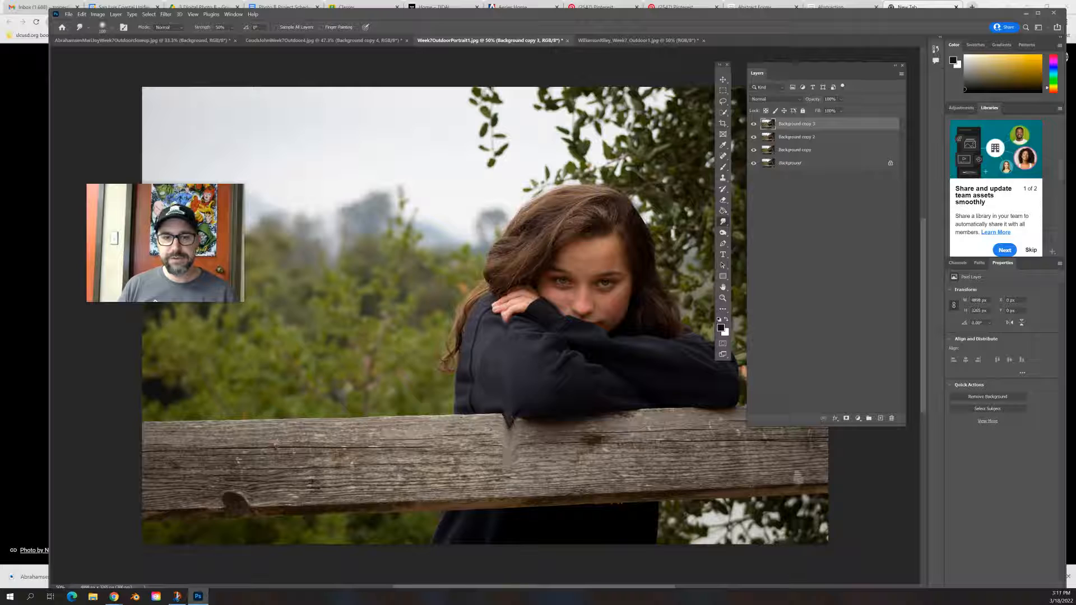
{"action": "left_click_drag", "start_coordinate": [526, 407], "coordinate": [527, 476]}
{"action": "left_click_drag", "start_coordinate": [529, 405], "coordinate": [522, 514]}
{"action": "left_click_drag", "start_coordinate": [528, 405], "coordinate": [529, 499]}
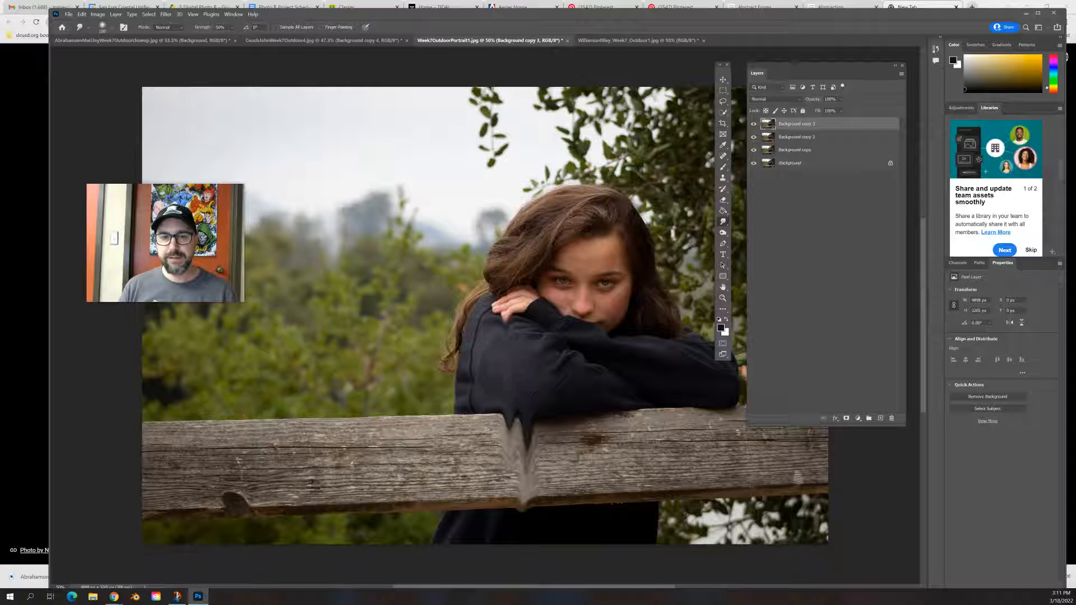
Step: Enlarge the Smudge brush and pull one wide, long drip from the sleeve down past the fence rail's lower edge
{"action": "key", "text": "bracketright"}
{"action": "key", "text": "bracketright"}
{"action": "key", "text": "bracketright"}
{"action": "key", "text": "bracketright"}
{"action": "key", "text": "bracketright"}
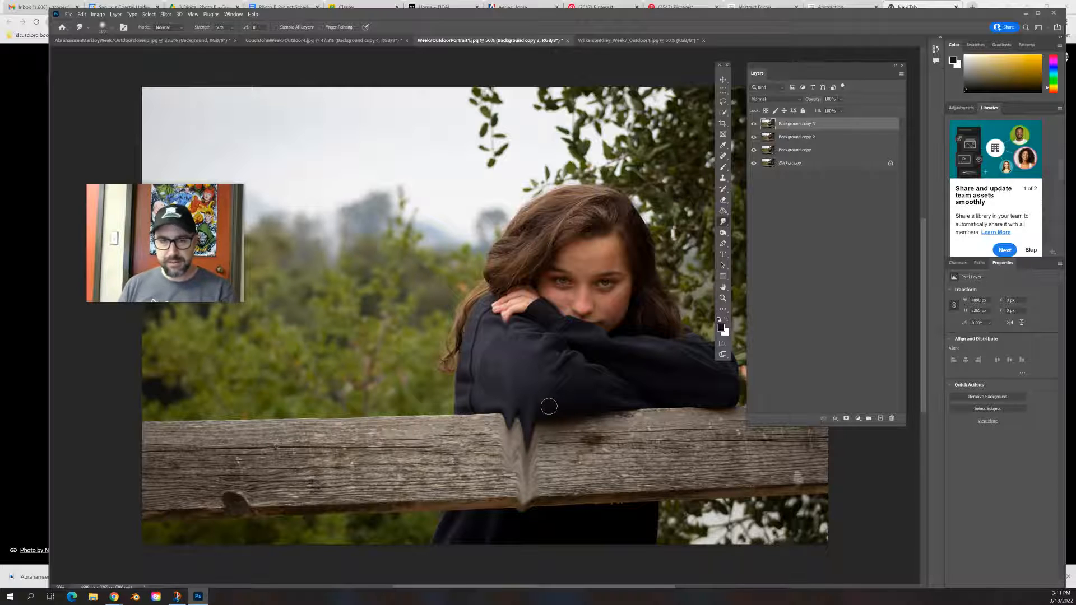
{"action": "left_click_drag", "start_coordinate": [549, 408], "coordinate": [552, 487]}
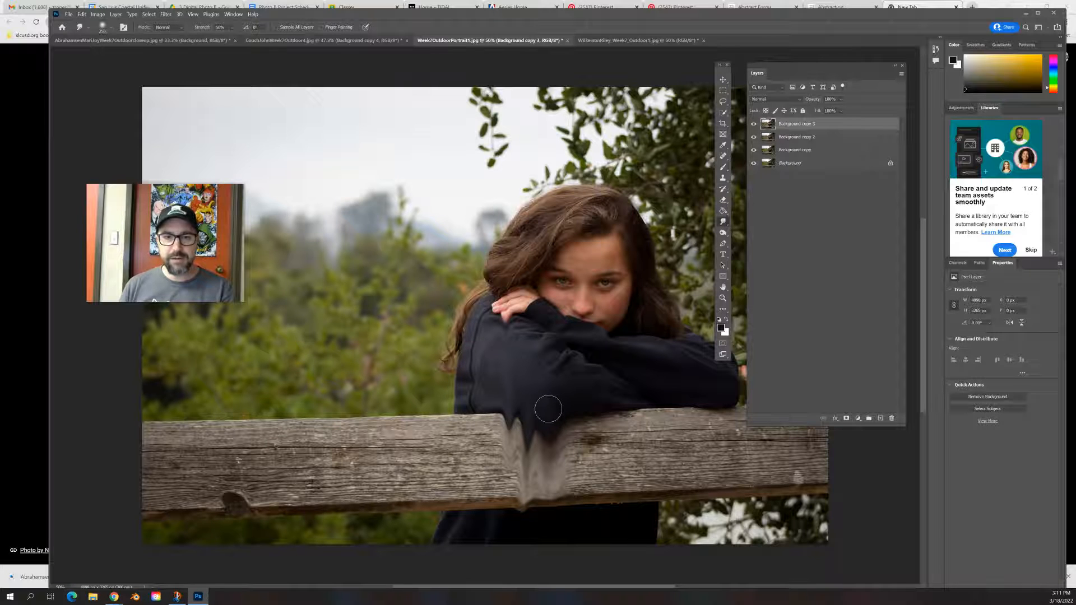
{"action": "left_click_drag", "start_coordinate": [548, 409], "coordinate": [555, 560]}
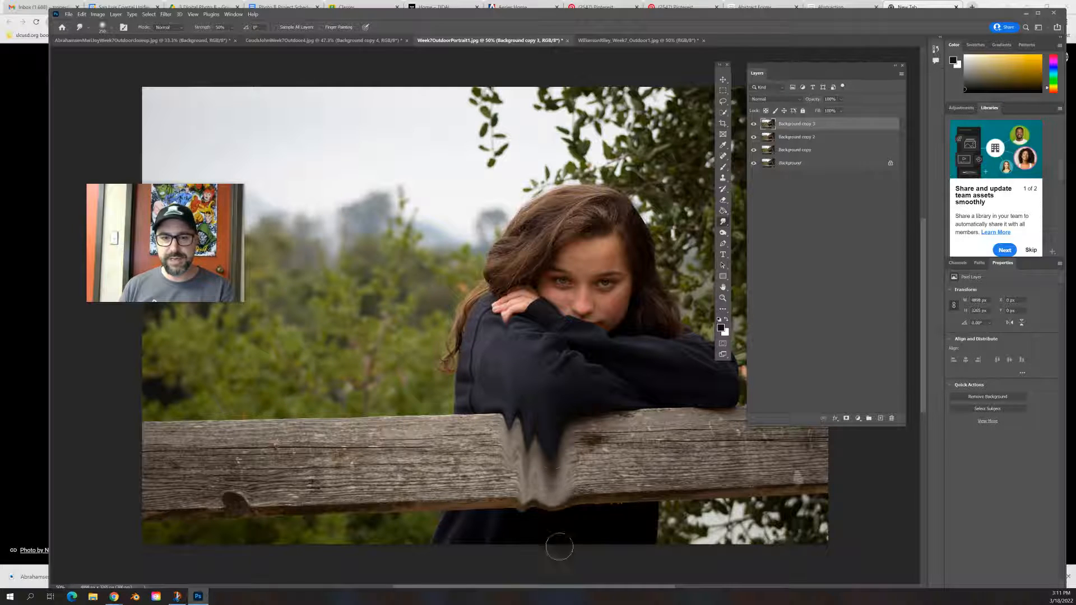
{"action": "left_click_drag", "start_coordinate": [549, 423], "coordinate": [550, 552]}
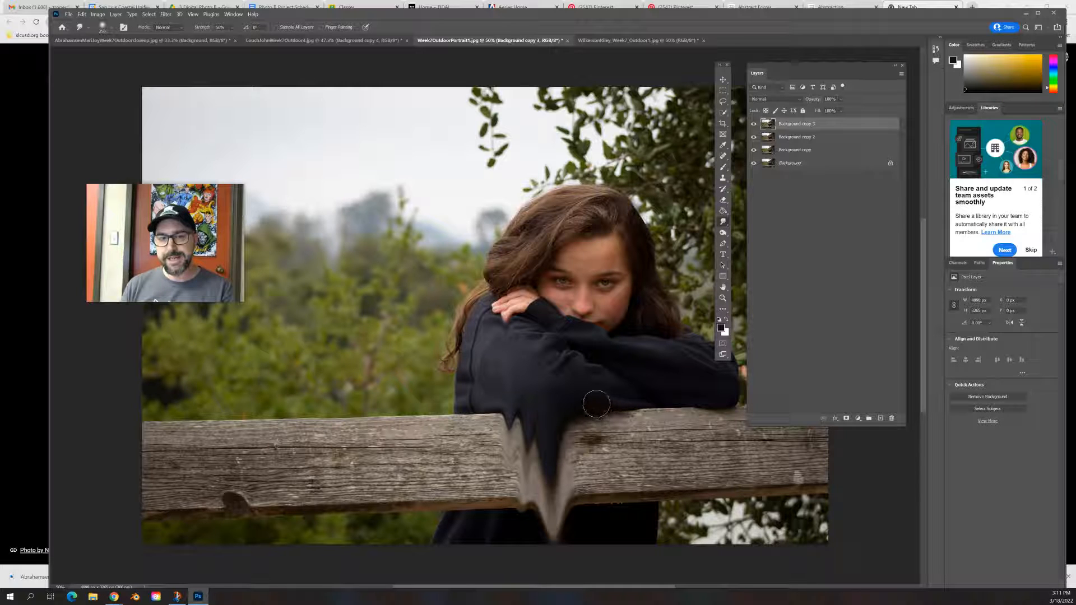
Step: Smudge a shorter drip just right of the long one, refining it with a smaller brush
{"action": "left_click_drag", "start_coordinate": [588, 399], "coordinate": [594, 464]}
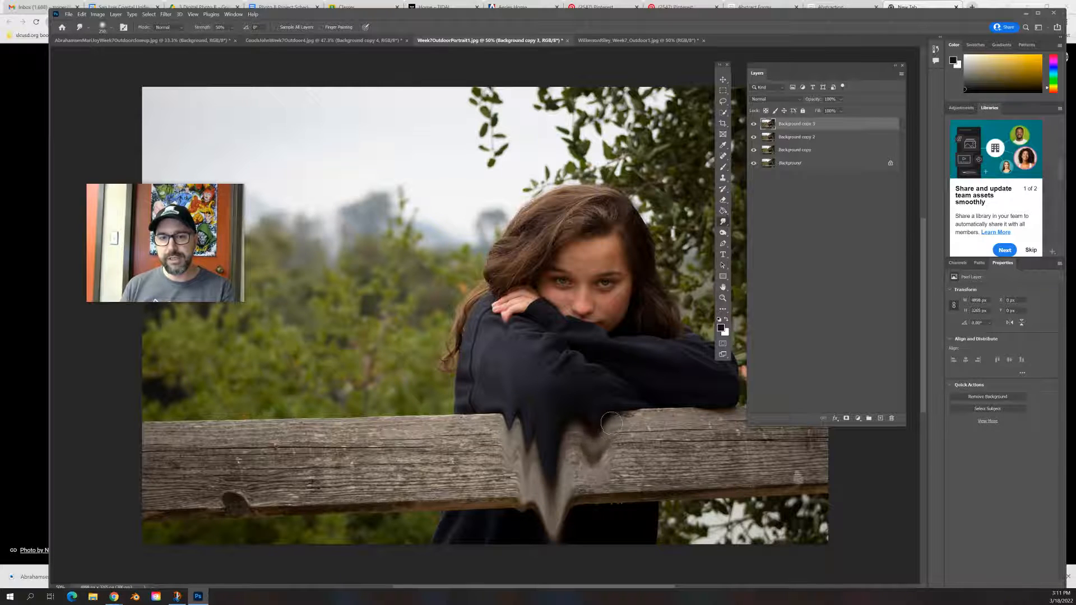
{"action": "key", "text": "bracketleft"}
{"action": "key", "text": "bracketleft"}
{"action": "key", "text": "bracketleft"}
{"action": "key", "text": "bracketleft"}
{"action": "left_click_drag", "start_coordinate": [592, 415], "coordinate": [597, 470]}
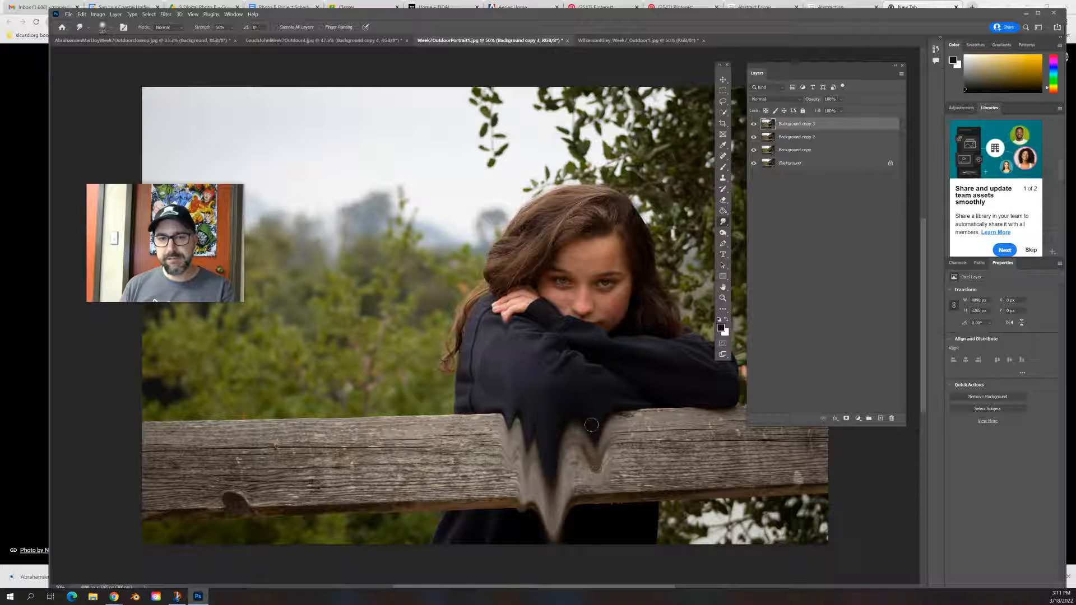
{"action": "left_click_drag", "start_coordinate": [592, 408], "coordinate": [593, 478]}
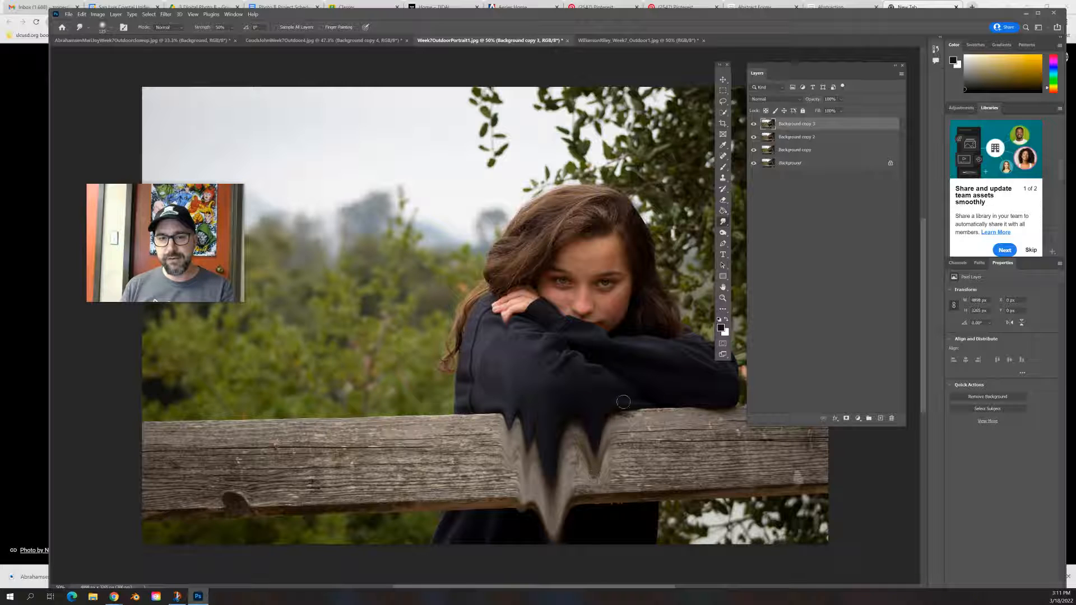
Step: Smudge more short, narrow drips onto the fence rail below the middle of the forearm and the right elbow
{"action": "left_click_drag", "start_coordinate": [623, 404], "coordinate": [622, 458]}
{"action": "left_click_drag", "start_coordinate": [622, 408], "coordinate": [625, 443]}
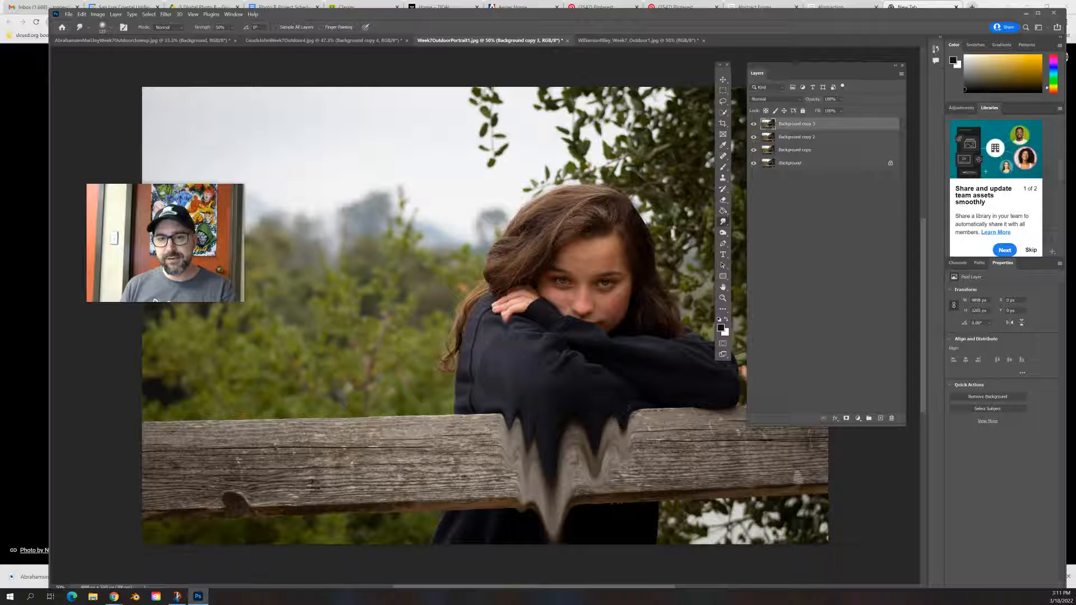
{"action": "left_click_drag", "start_coordinate": [627, 404], "coordinate": [625, 457]}
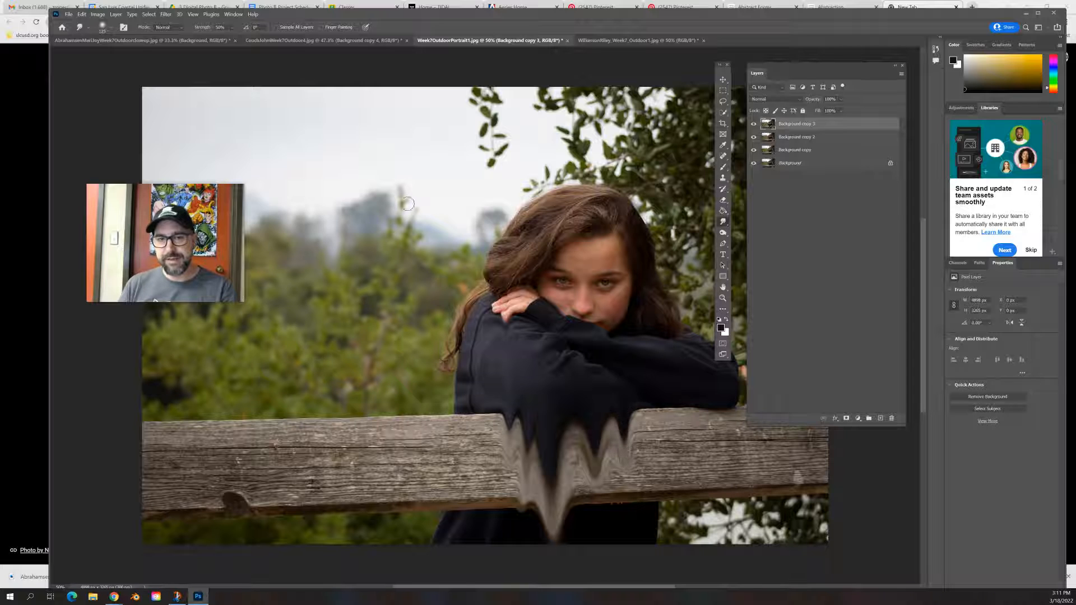
{"action": "left_click_drag", "start_coordinate": [704, 399], "coordinate": [704, 451]}
{"action": "left_click_drag", "start_coordinate": [705, 397], "coordinate": [708, 473]}
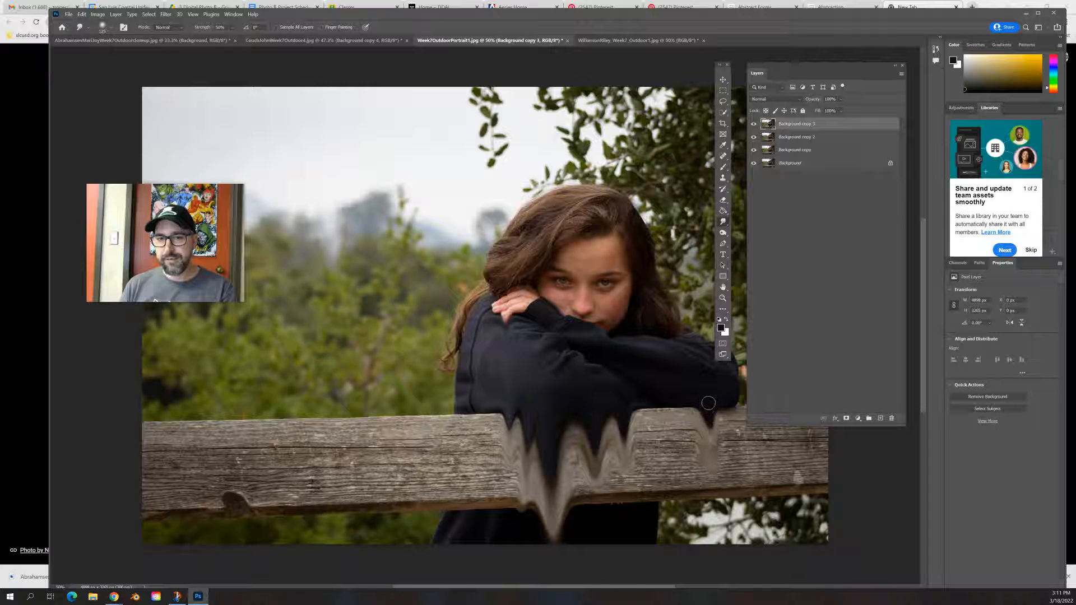
{"action": "left_click_drag", "start_coordinate": [707, 413], "coordinate": [708, 454]}
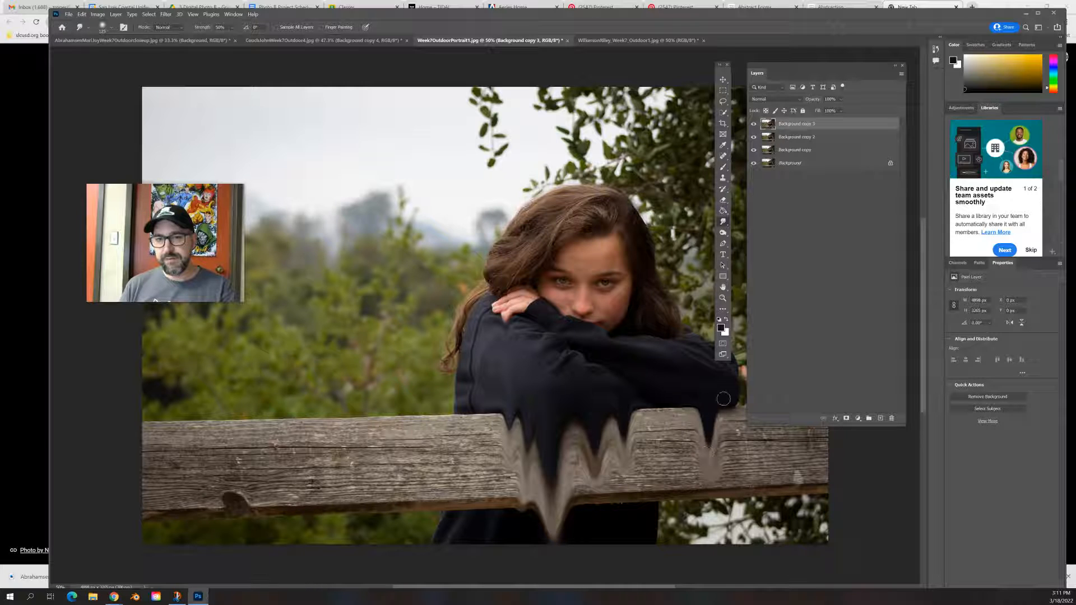
{"action": "left_click_drag", "start_coordinate": [723, 401], "coordinate": [727, 448]}
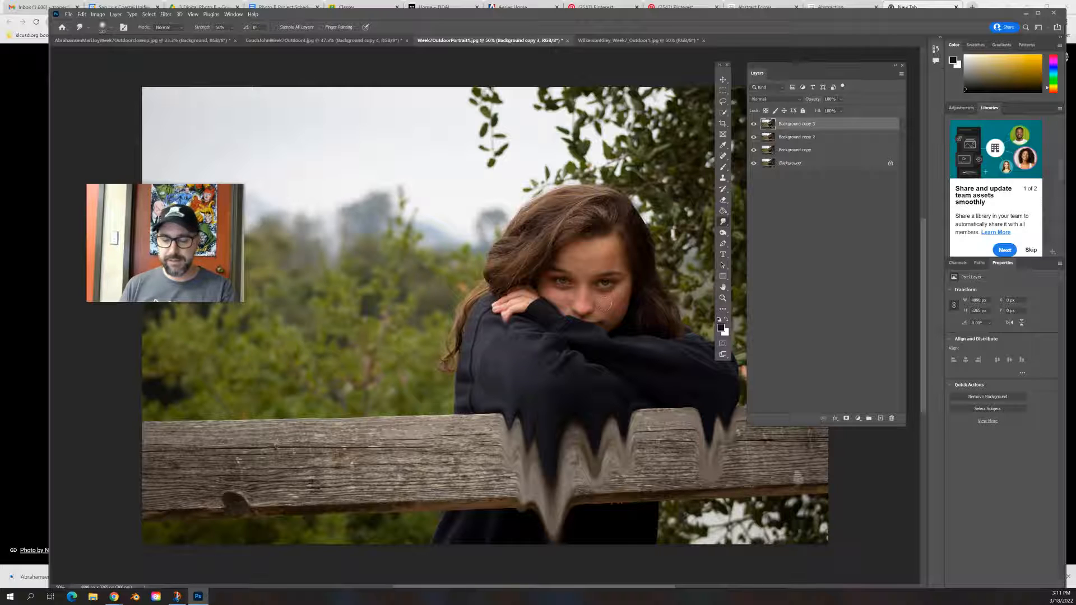
Step: Enlarge the Smudge brush and smear the right-hand eye and cheek down into the sleeve
{"action": "key", "text": "bracketright"}
{"action": "key", "text": "bracketright"}
{"action": "key", "text": "bracketright"}
{"action": "key", "text": "bracketright"}
{"action": "key", "text": "bracketright"}
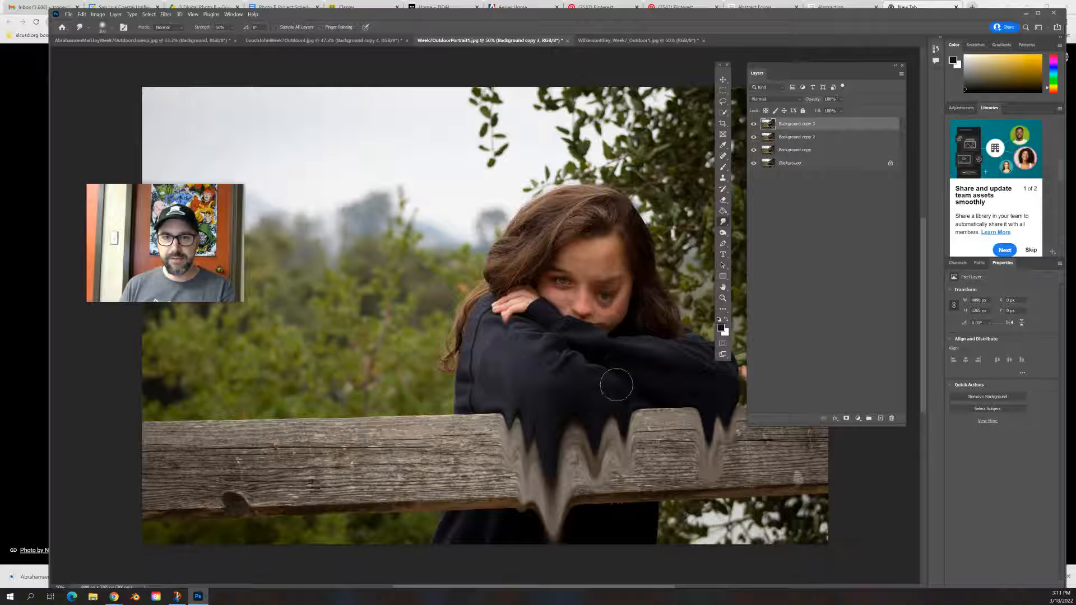
{"action": "left_click_drag", "start_coordinate": [615, 381], "coordinate": [602, 320]}
{"action": "mouse_move", "coordinate": [615, 357]}
{"action": "left_mouse_down"}
{"action": "mouse_move", "coordinate": [629, 288]}
{"action": "mouse_move", "coordinate": [639, 347]}
{"action": "mouse_move", "coordinate": [610, 336]}
{"action": "mouse_move", "coordinate": [634, 339]}
{"action": "mouse_move", "coordinate": [623, 269]}
{"action": "mouse_move", "coordinate": [613, 297]}
{"action": "mouse_move", "coordinate": [627, 325]}
{"action": "mouse_move", "coordinate": [607, 309]}
{"action": "mouse_move", "coordinate": [608, 241]}
{"action": "mouse_move", "coordinate": [599, 292]}
{"action": "mouse_move", "coordinate": [606, 306]}
{"action": "mouse_move", "coordinate": [614, 297]}
{"action": "mouse_move", "coordinate": [622, 333]}
{"action": "mouse_move", "coordinate": [603, 280]}
{"action": "mouse_move", "coordinate": [614, 322]}
{"action": "left_mouse_up"}
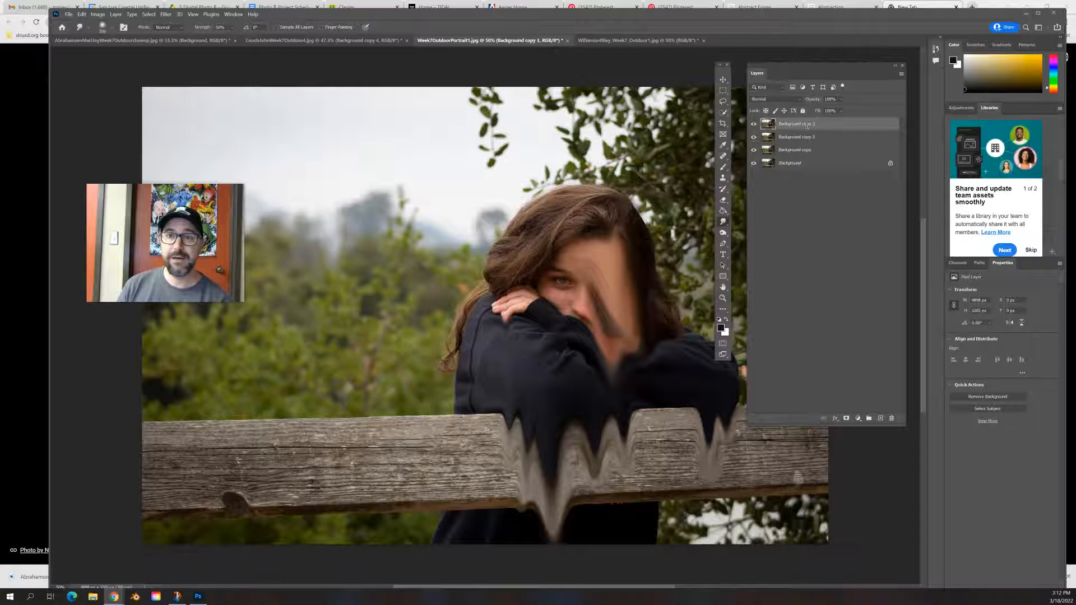
Step: Add a layer mask to Background copy 3 and brush black over the smeared wood around the sleeve drips to restore the clean fence rail
{"action": "left_click", "coordinate": [846, 419]}
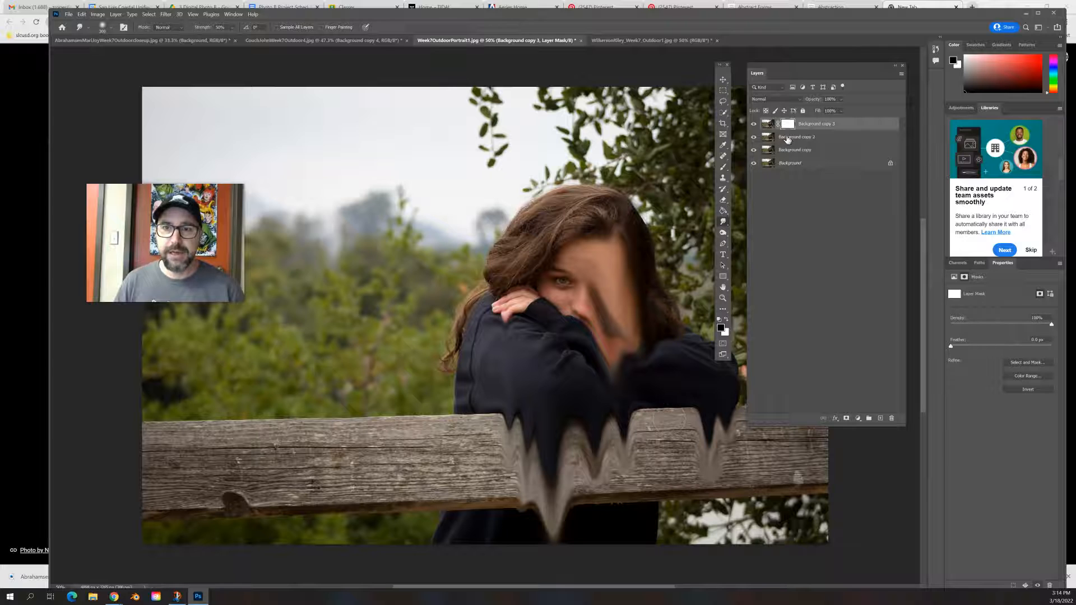
{"action": "left_click", "coordinate": [723, 166]}
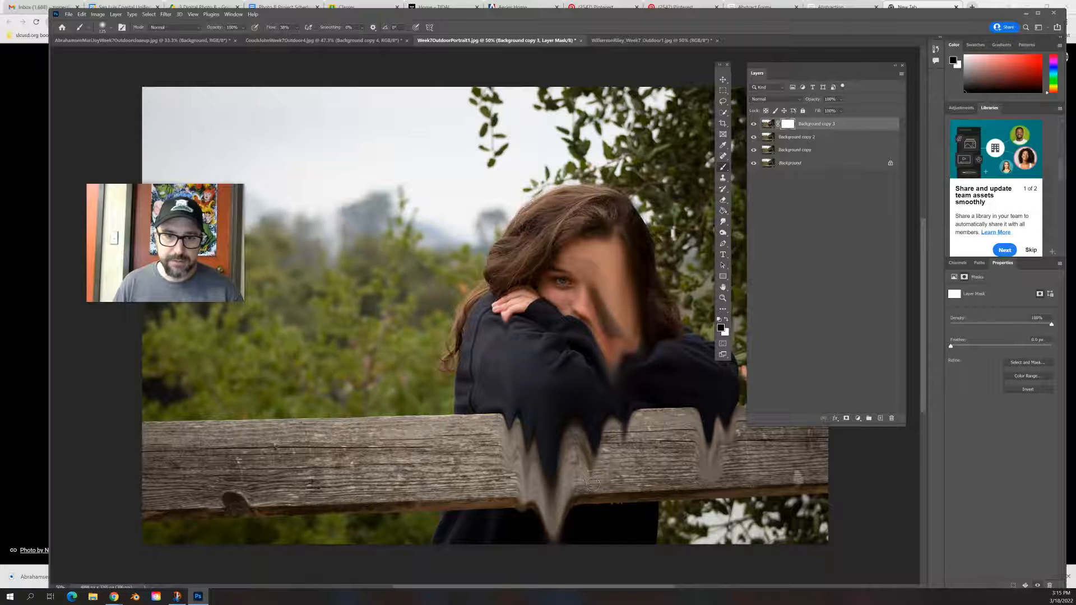
{"action": "mouse_move", "coordinate": [576, 433]}
{"action": "left_mouse_down"}
{"action": "mouse_move", "coordinate": [543, 544]}
{"action": "mouse_move", "coordinate": [571, 501]}
{"action": "mouse_move", "coordinate": [547, 511]}
{"action": "mouse_move", "coordinate": [533, 457]}
{"action": "mouse_move", "coordinate": [547, 499]}
{"action": "mouse_move", "coordinate": [530, 507]}
{"action": "mouse_move", "coordinate": [516, 494]}
{"action": "mouse_move", "coordinate": [509, 438]}
{"action": "mouse_move", "coordinate": [521, 458]}
{"action": "left_mouse_up"}
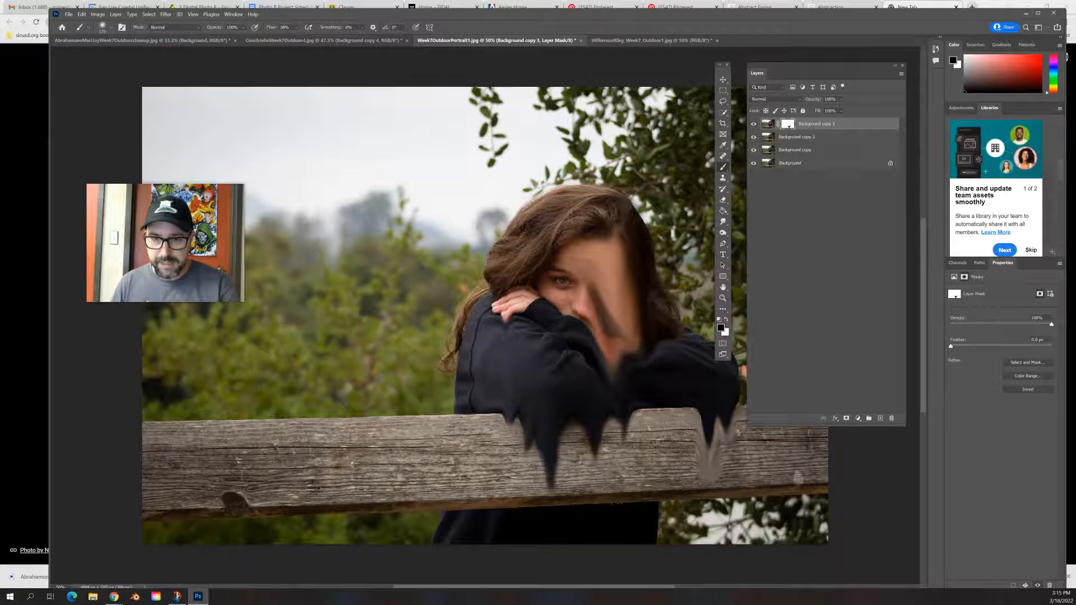
{"action": "left_click_drag", "start_coordinate": [699, 418], "coordinate": [701, 477]}
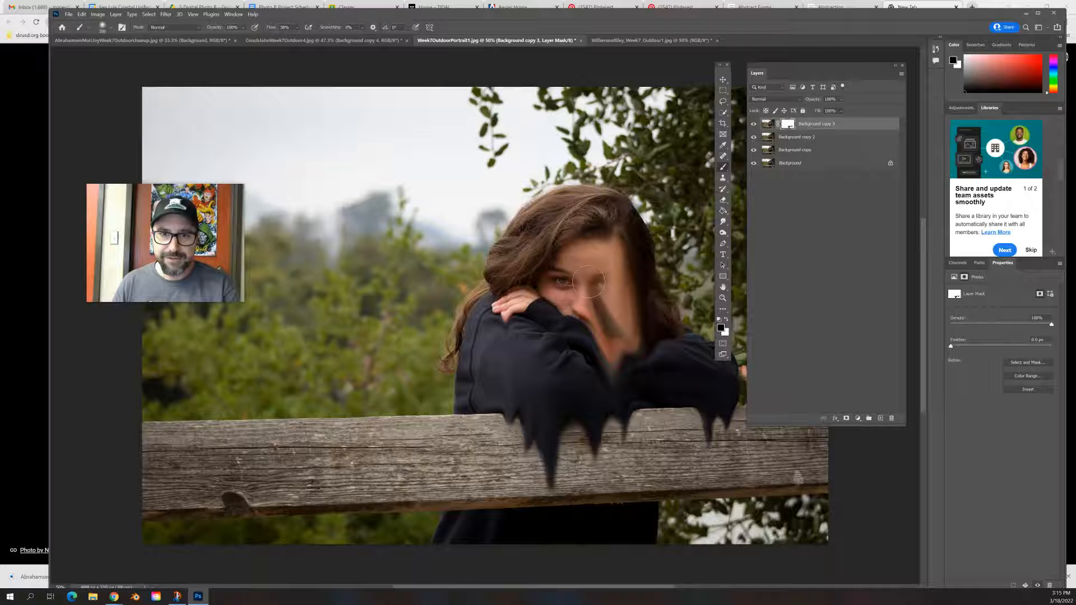
Step: Brush black on the mask to restore the right-hand eye, and smaller white strokes to bring back the smear beside the mouth
{"action": "left_click_drag", "start_coordinate": [587, 292], "coordinate": [603, 257]}
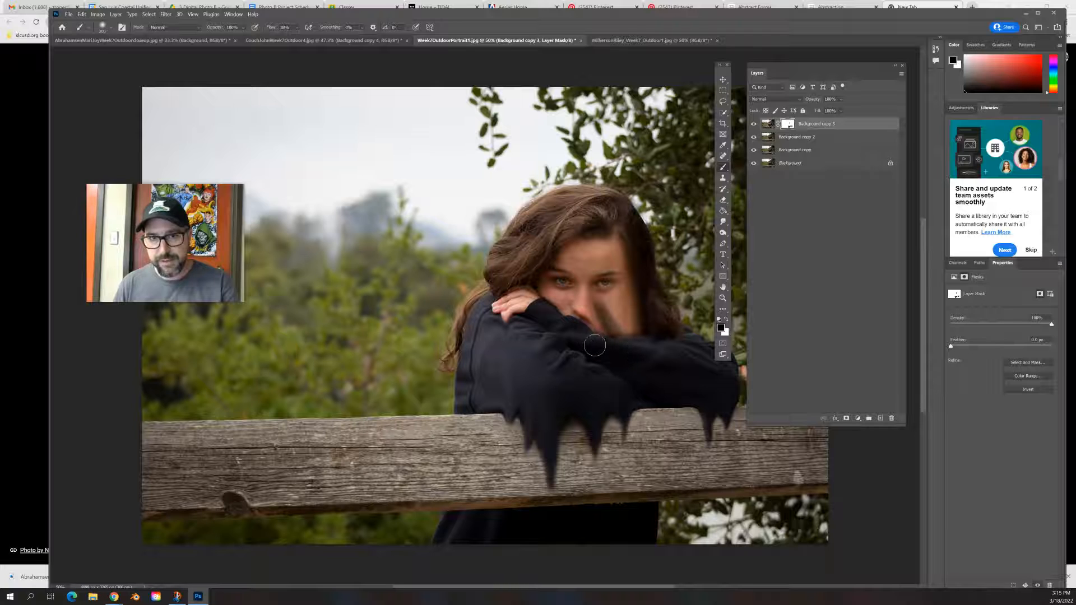
{"action": "left_click", "coordinate": [727, 319]}
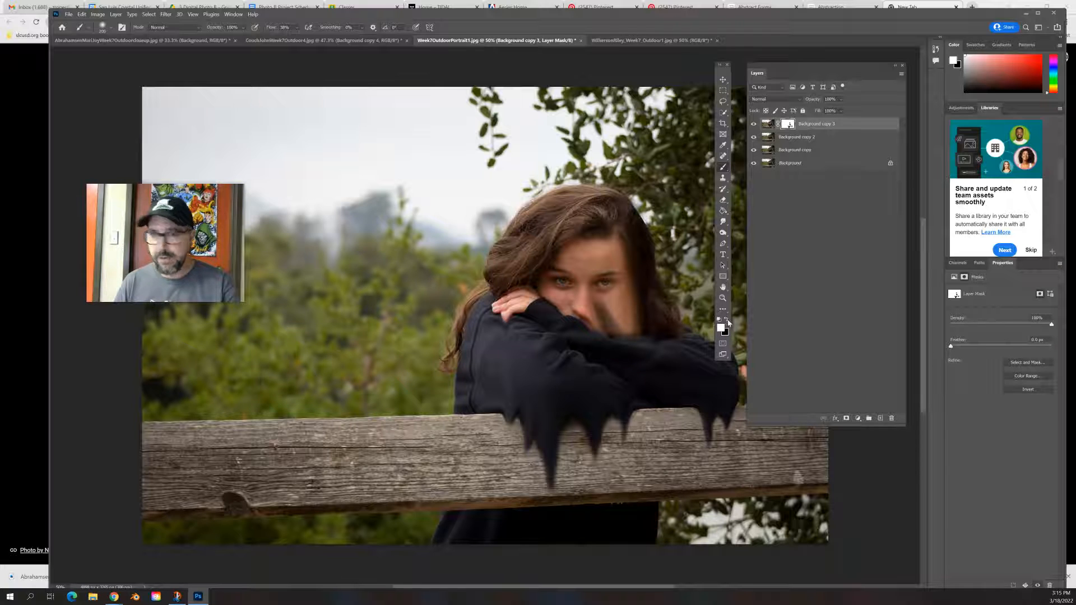
{"action": "key", "text": "bracketleft"}
{"action": "key", "text": "bracketleft"}
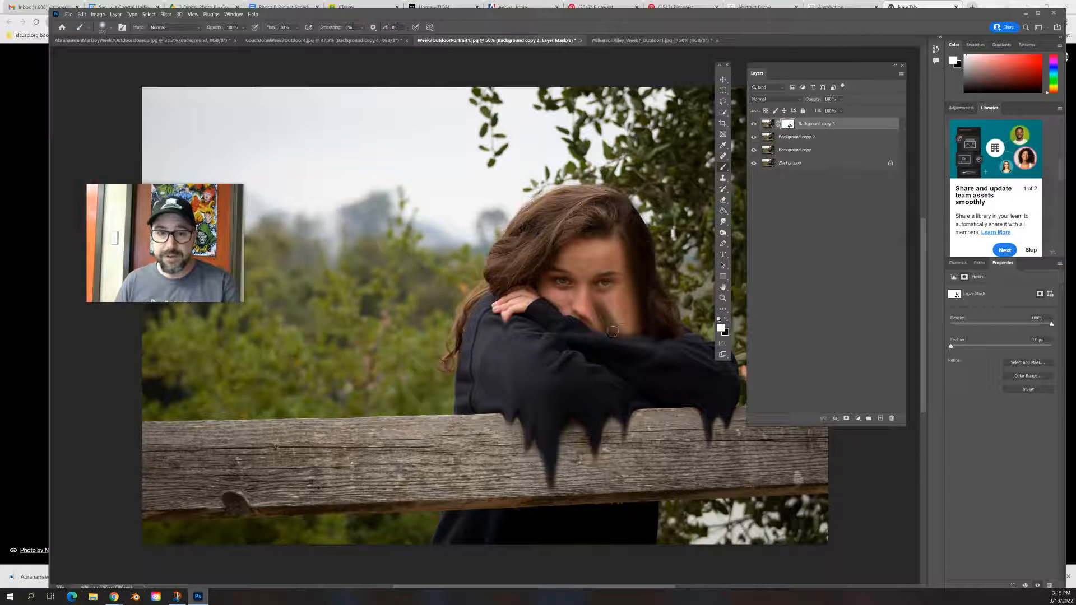
{"action": "key", "text": "bracketleft"}
{"action": "key", "text": "bracketleft"}
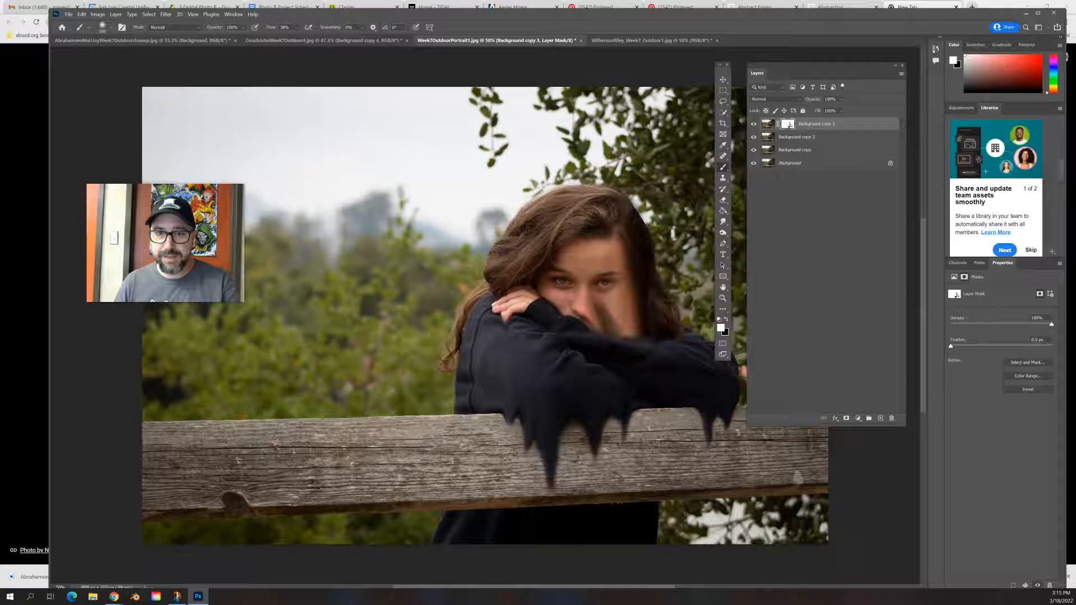
{"action": "left_click_drag", "start_coordinate": [615, 332], "coordinate": [593, 330]}
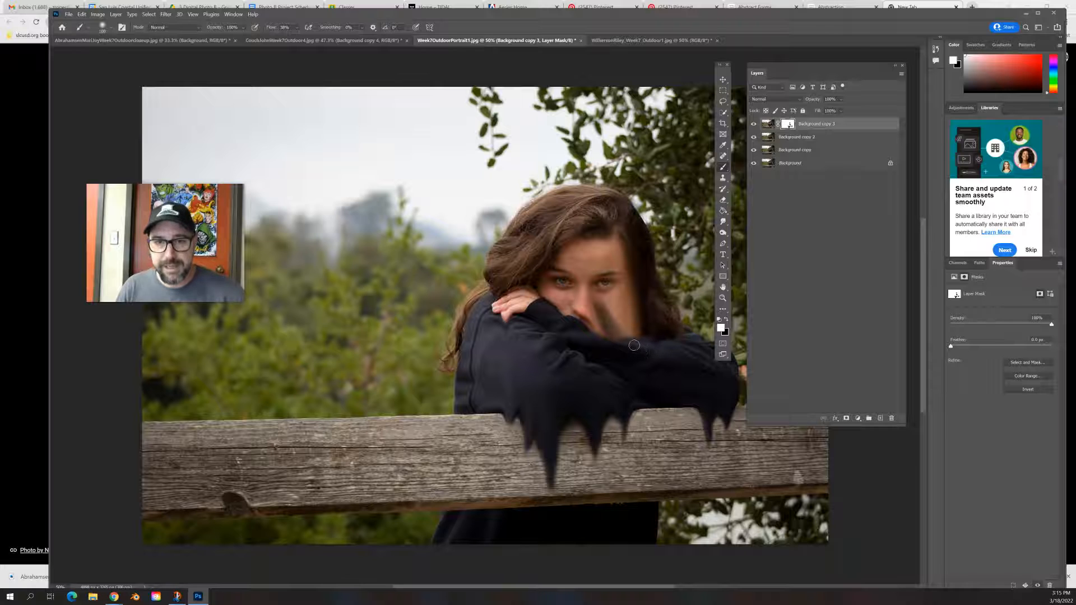
{"action": "key", "text": "x"}
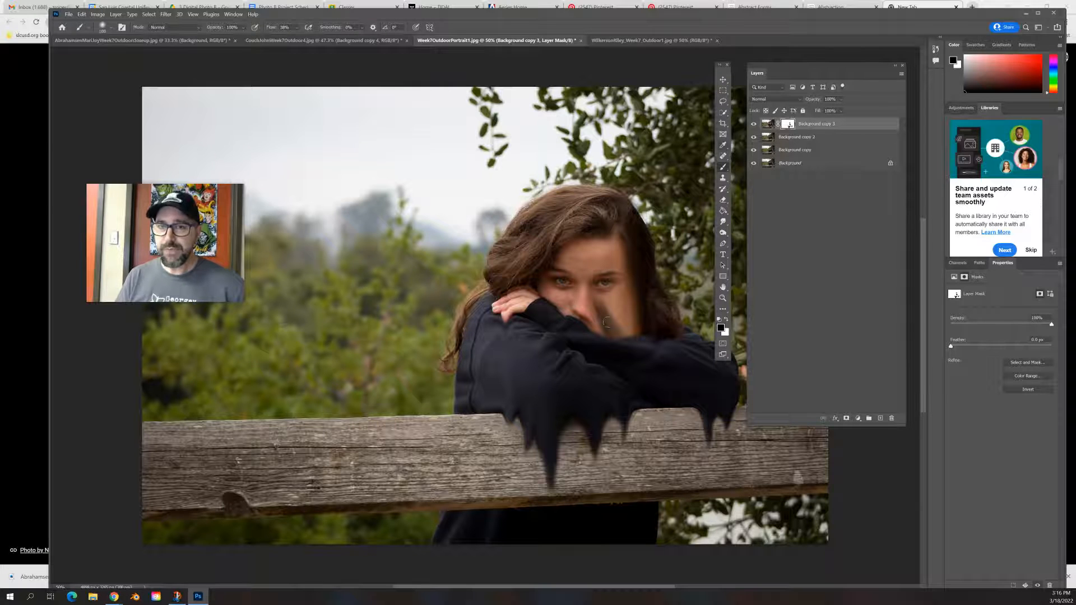
Step: Apply the layer mask to Background copy 3 permanently
{"action": "right_click", "coordinate": [789, 126]}
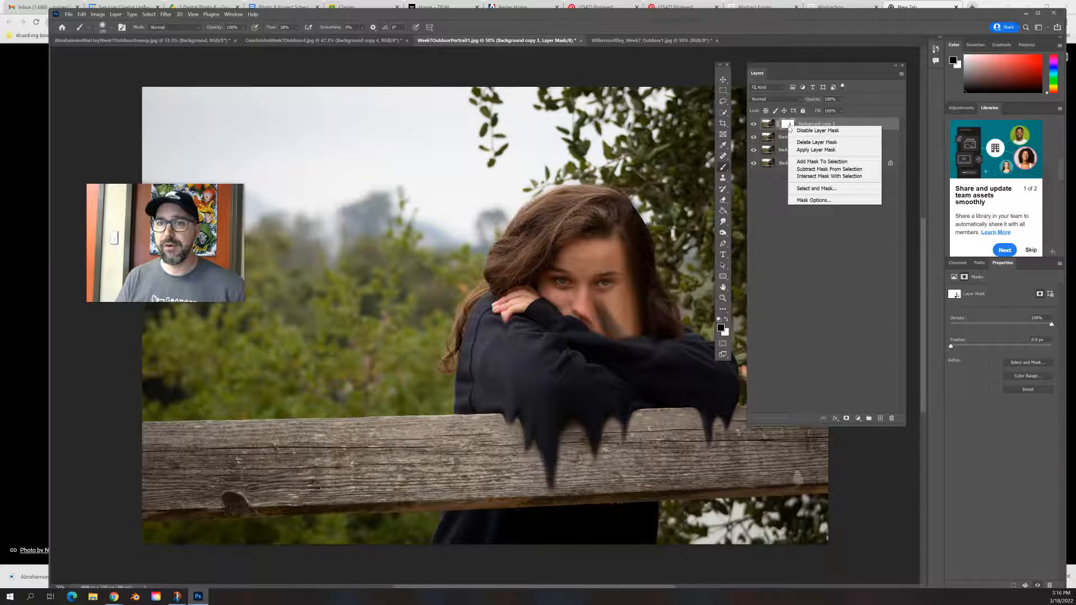
{"action": "left_click", "coordinate": [807, 150]}
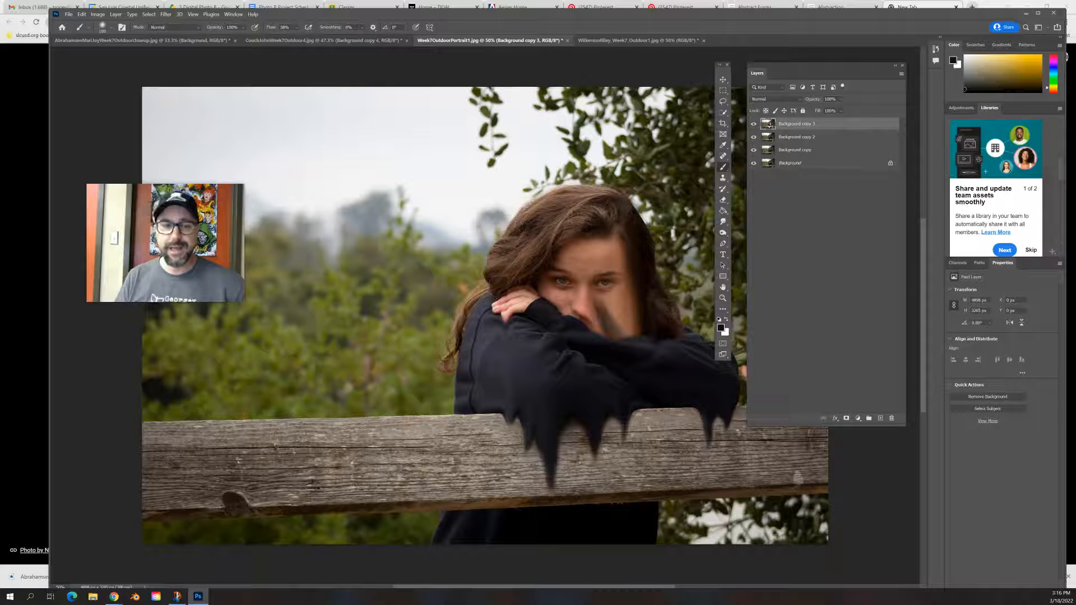
Step: On Background copy 2, marquee a tall rectangle about 950 by 2140 px over the bushes and fence left of the girl
{"action": "left_click", "coordinate": [807, 139]}
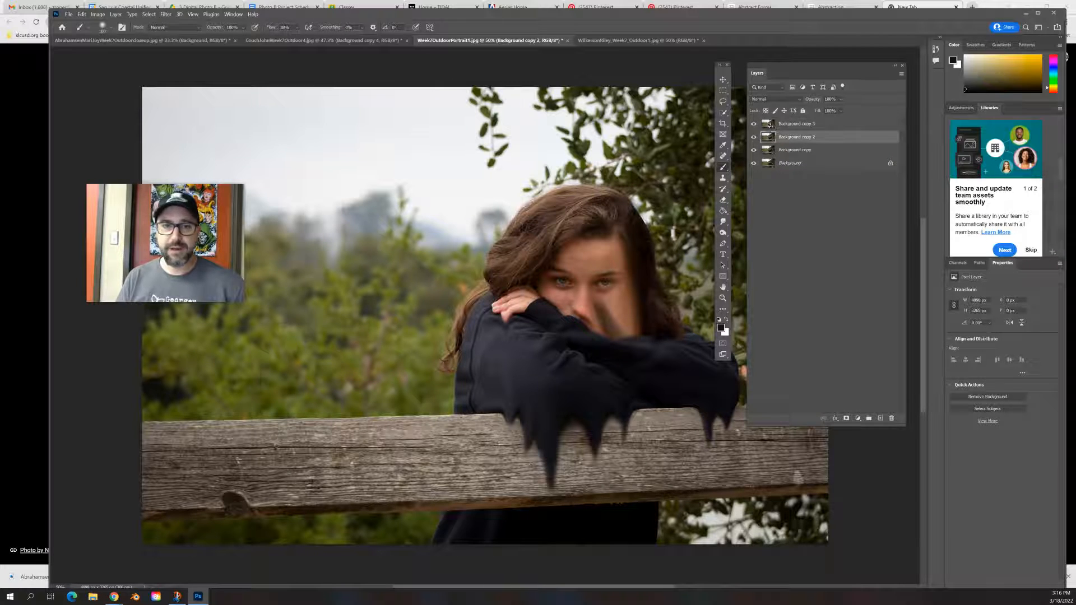
{"action": "left_click", "coordinate": [723, 90]}
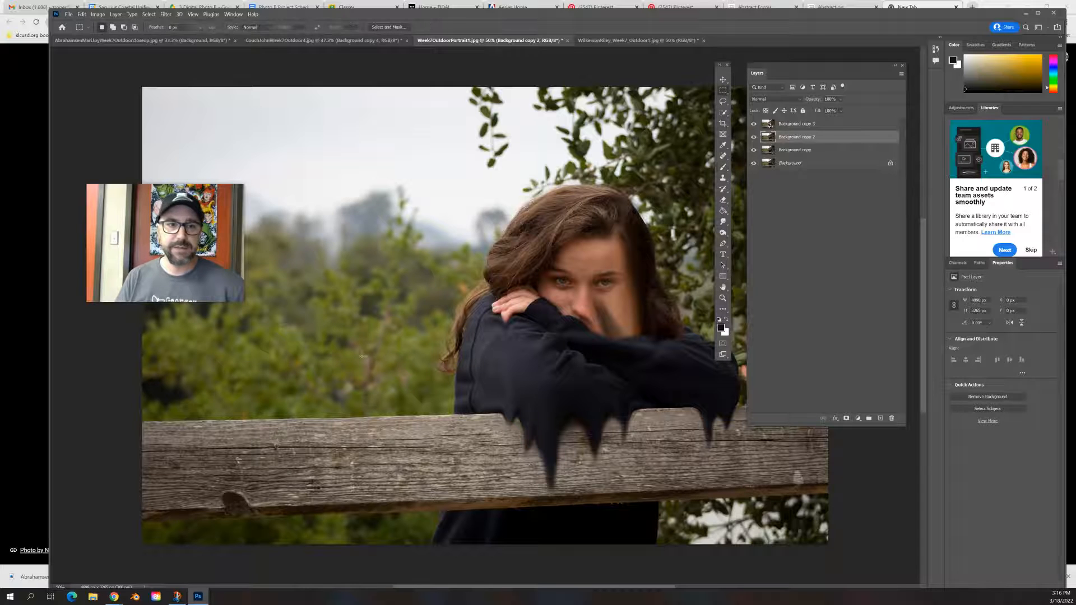
{"action": "left_click_drag", "start_coordinate": [279, 244], "coordinate": [411, 545]}
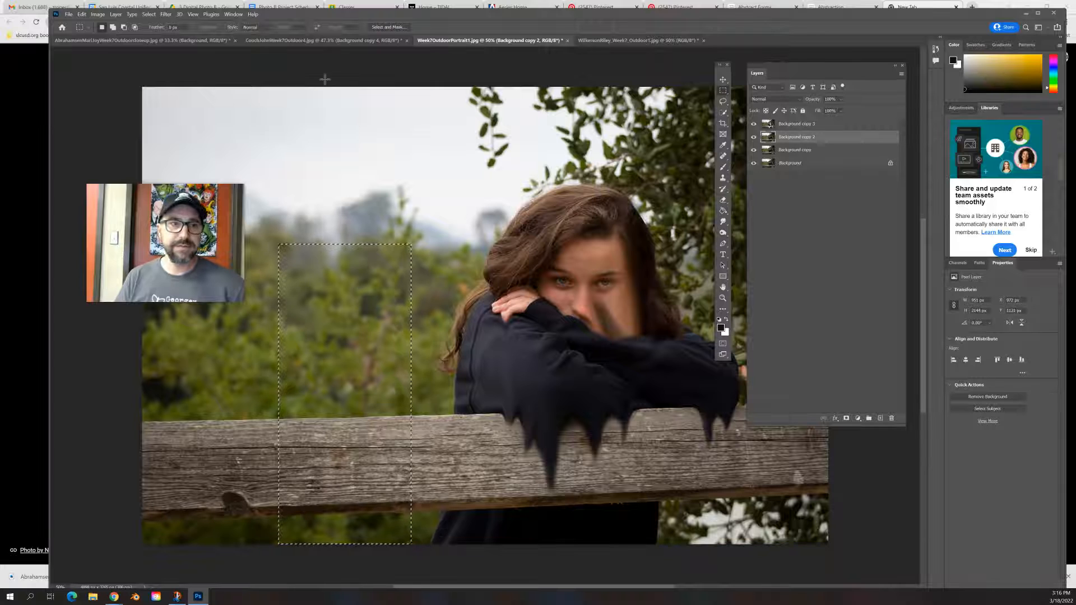
{"action": "left_click", "coordinate": [166, 14]}
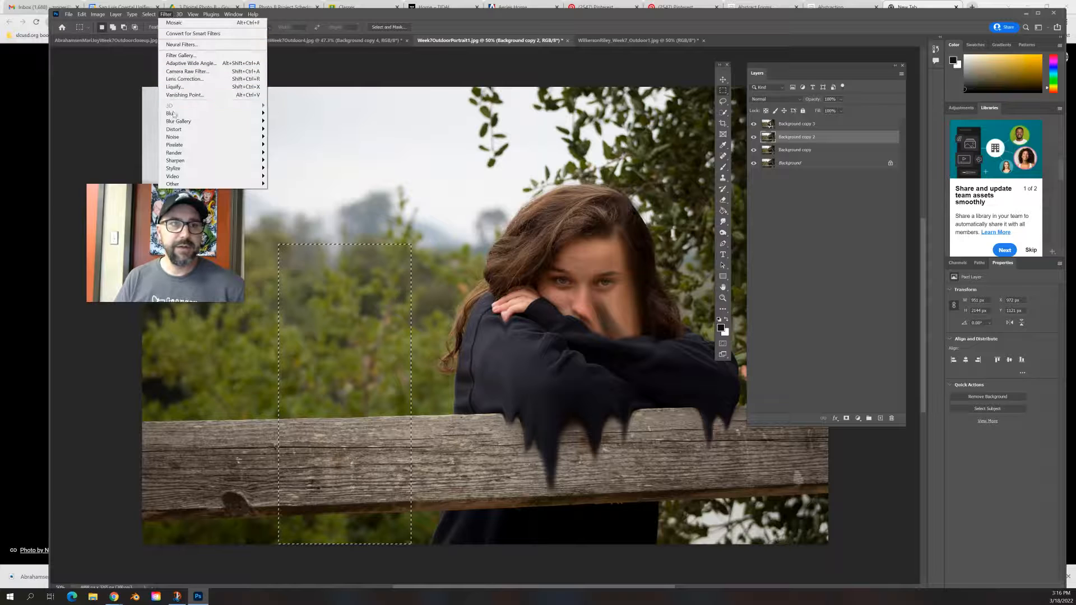
{"action": "mouse_move", "coordinate": [174, 115]}
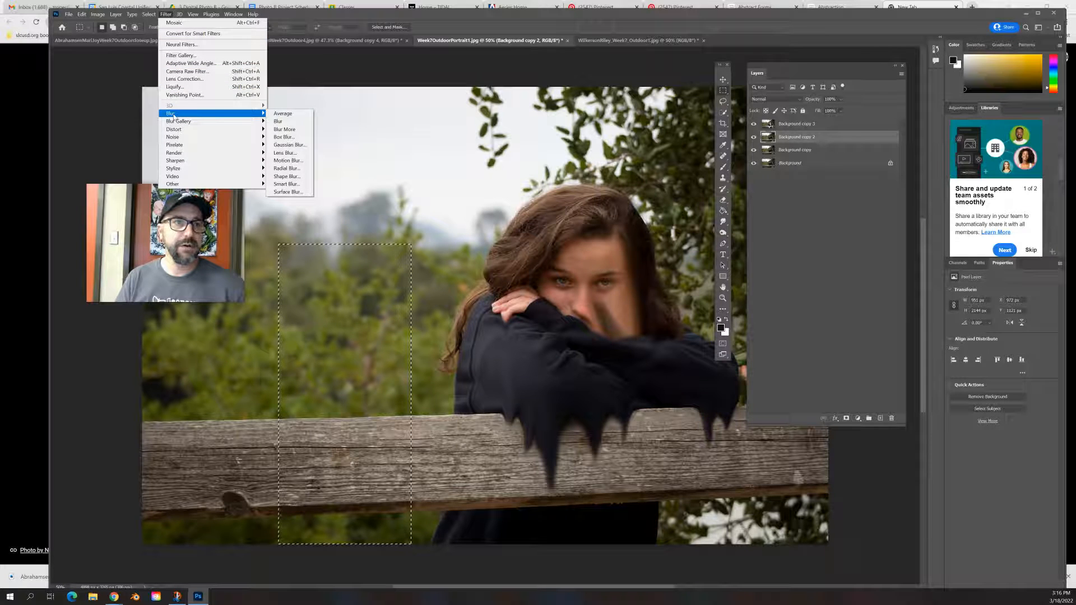
{"action": "left_click", "coordinate": [290, 144]}
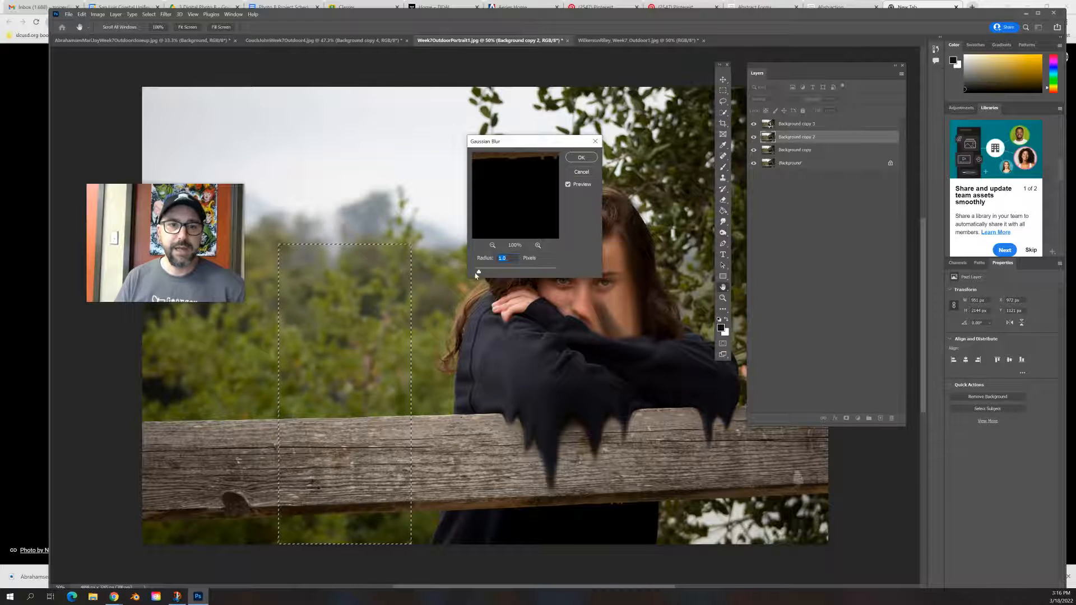
{"action": "left_click_drag", "start_coordinate": [480, 272], "coordinate": [504, 273]}
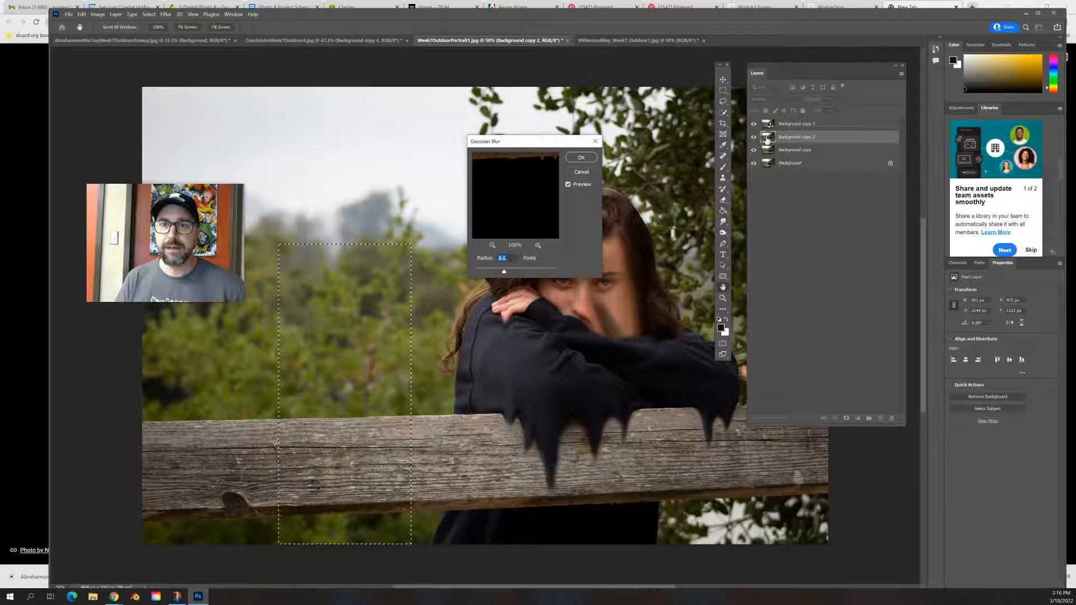
{"action": "left_click", "coordinate": [583, 173]}
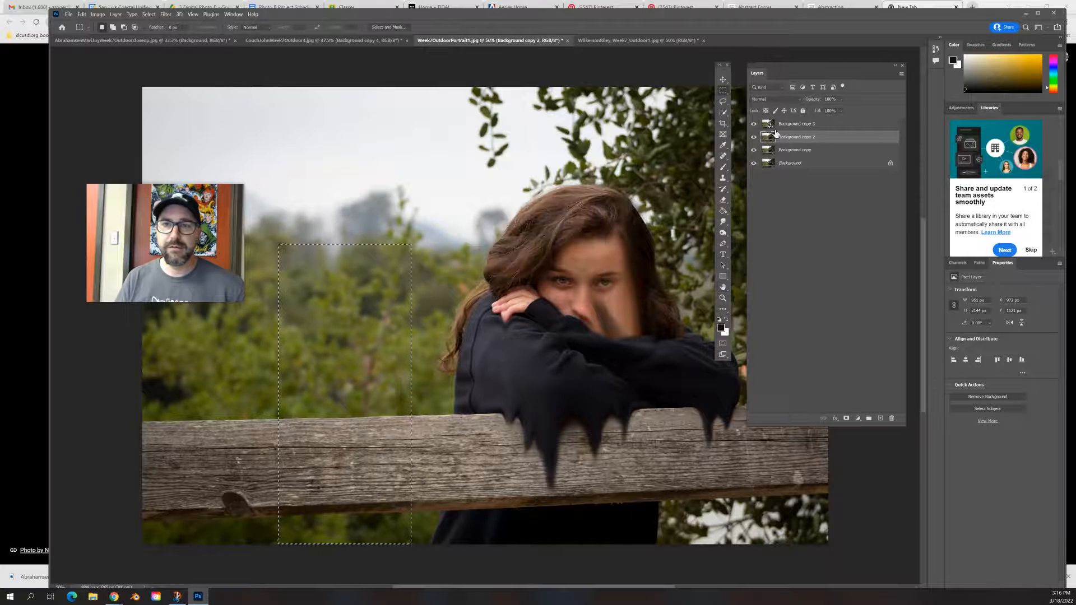
Step: Apply a Gaussian Blur with a 66.6 pixel radius to the selected rectangle on Background copy 3 and deselect it
{"action": "left_click", "coordinate": [796, 123]}
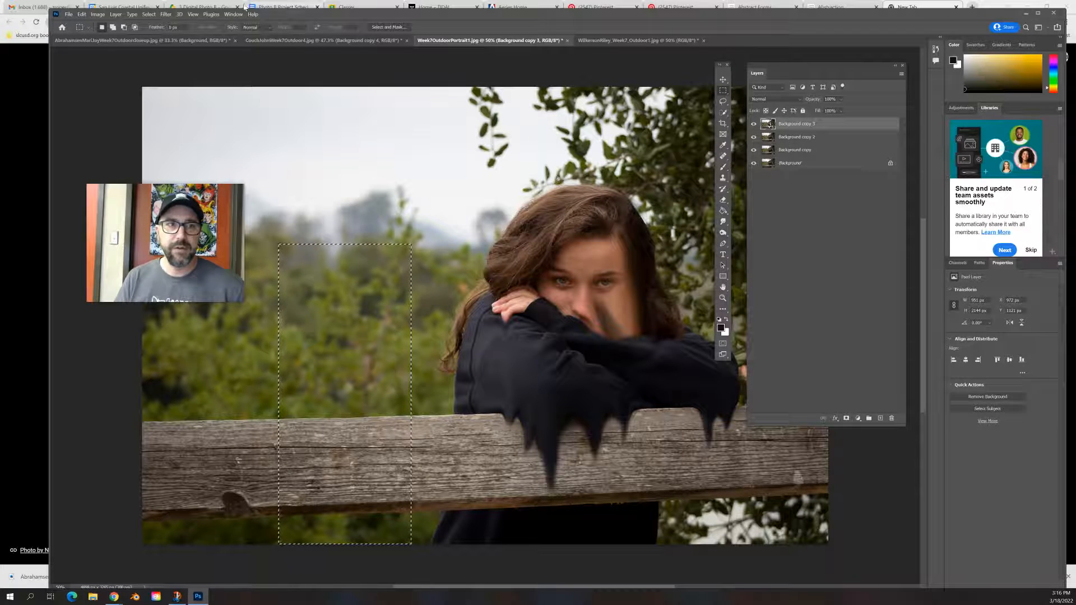
{"action": "left_click", "coordinate": [165, 15]}
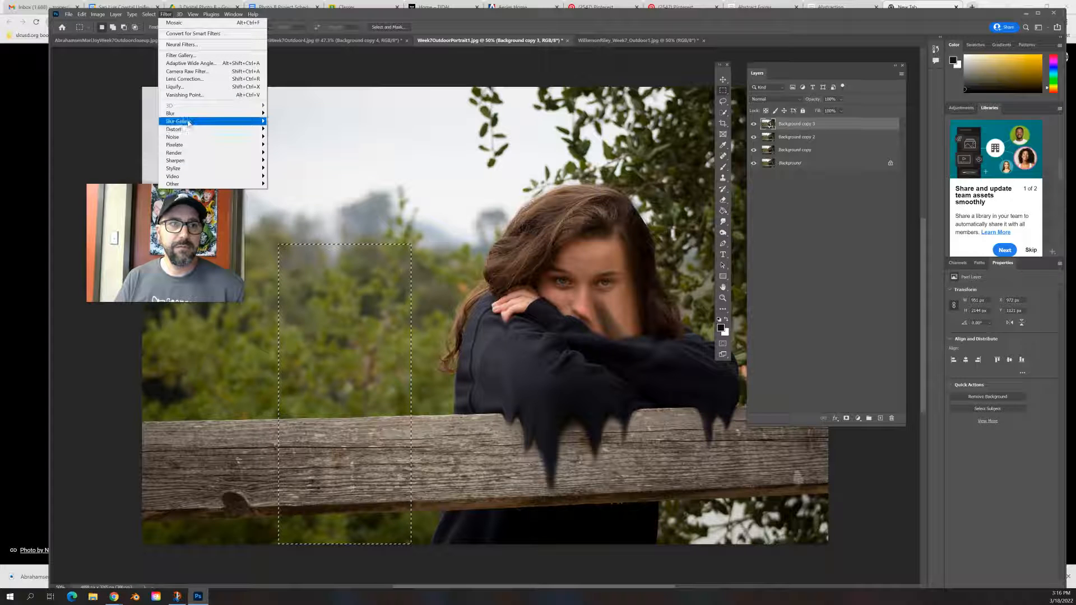
{"action": "mouse_move", "coordinate": [185, 113]}
{"action": "left_click", "coordinate": [288, 145]}
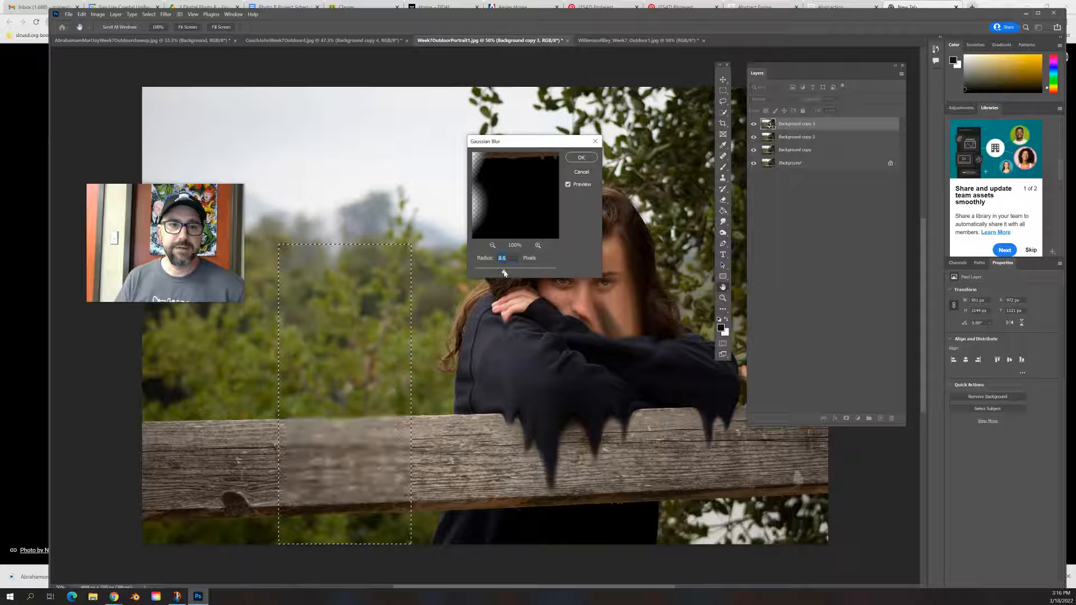
{"action": "left_click_drag", "start_coordinate": [505, 273], "coordinate": [518, 272]}
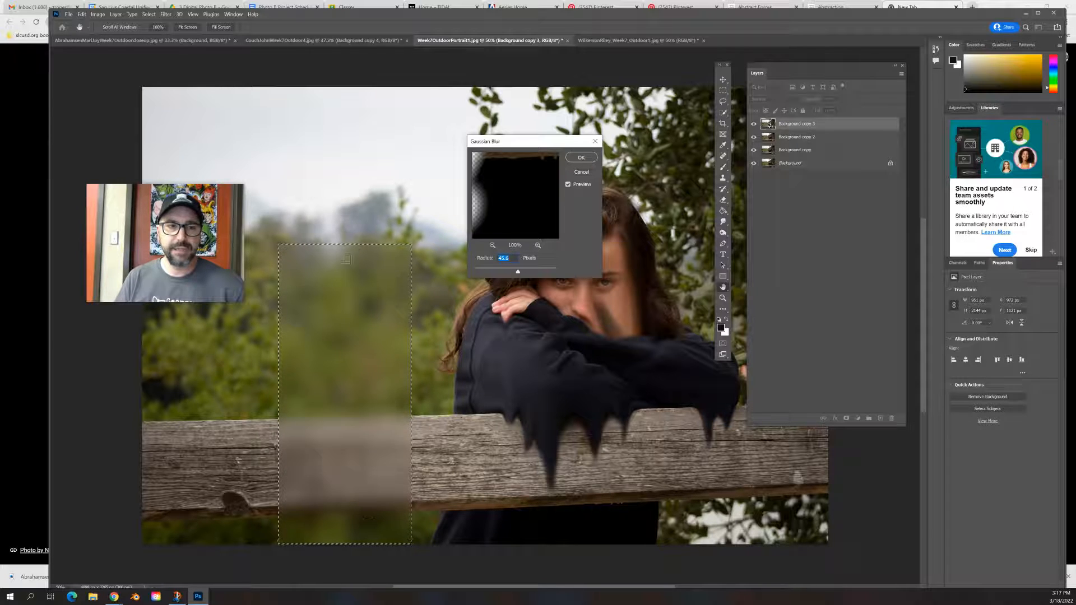
{"action": "left_click_drag", "start_coordinate": [518, 272], "coordinate": [521, 275]}
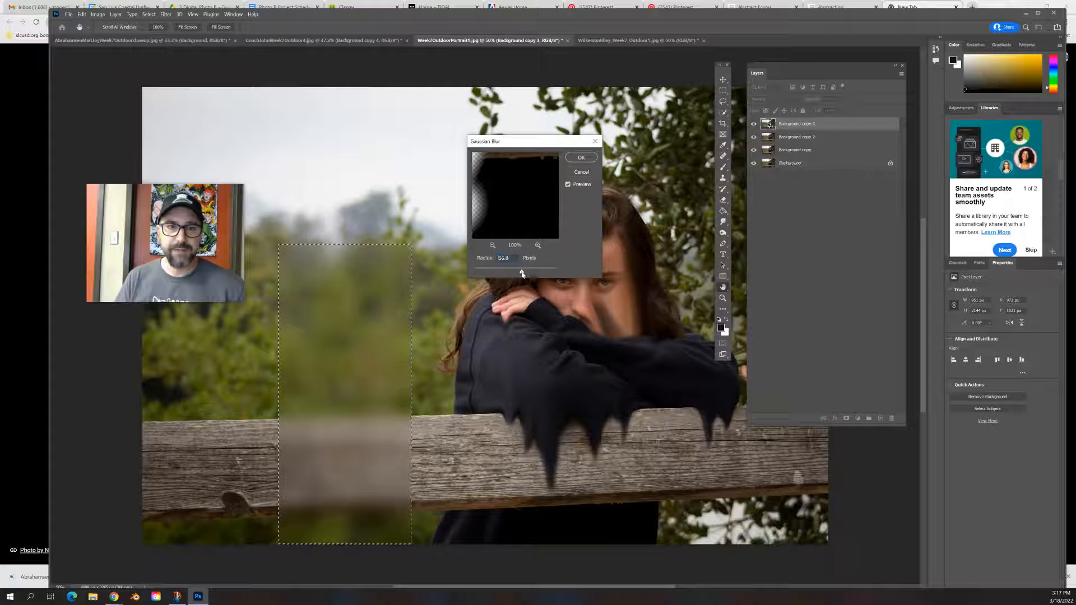
{"action": "left_click", "coordinate": [581, 158]}
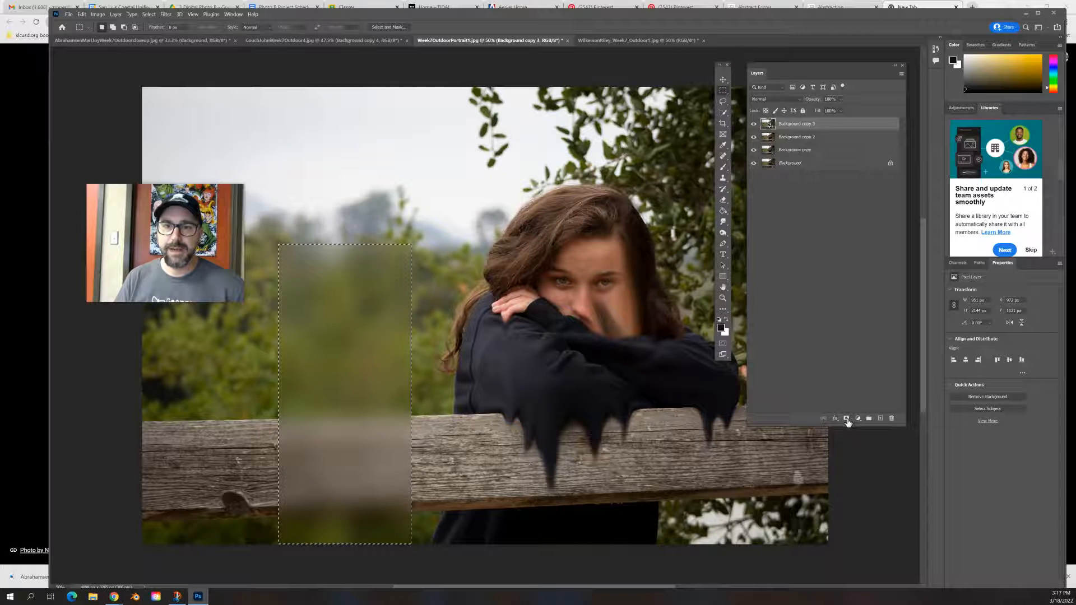
{"action": "key", "text": "ctrl+d"}
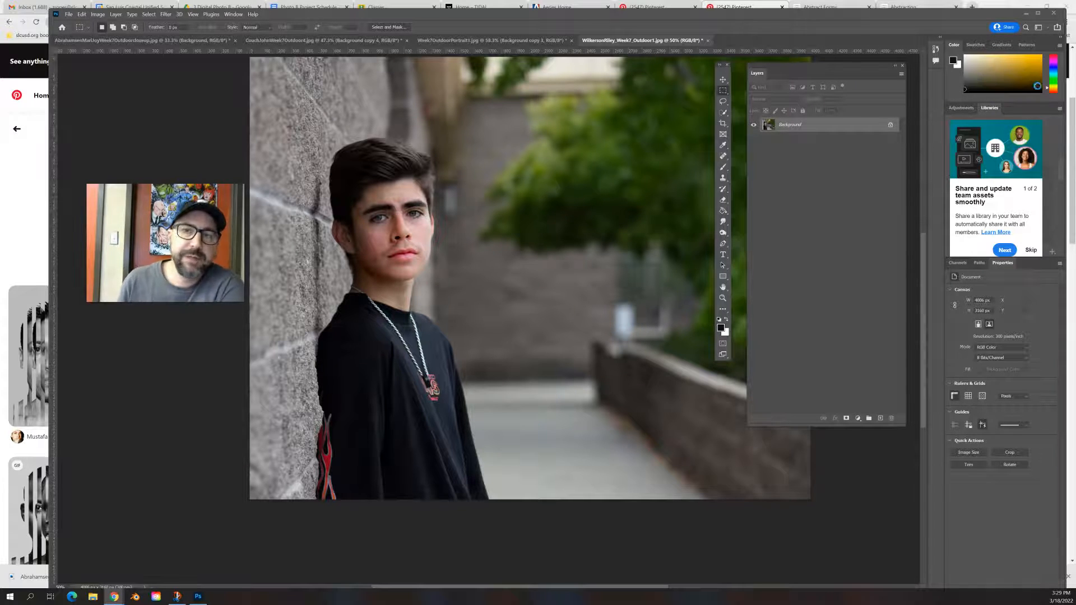
Step: Duplicate the Background layer of the outdoor portrait of the boy leaning against the stone wall
{"action": "right_click", "coordinate": [791, 130]}
{"action": "left_click", "coordinate": [801, 143]}
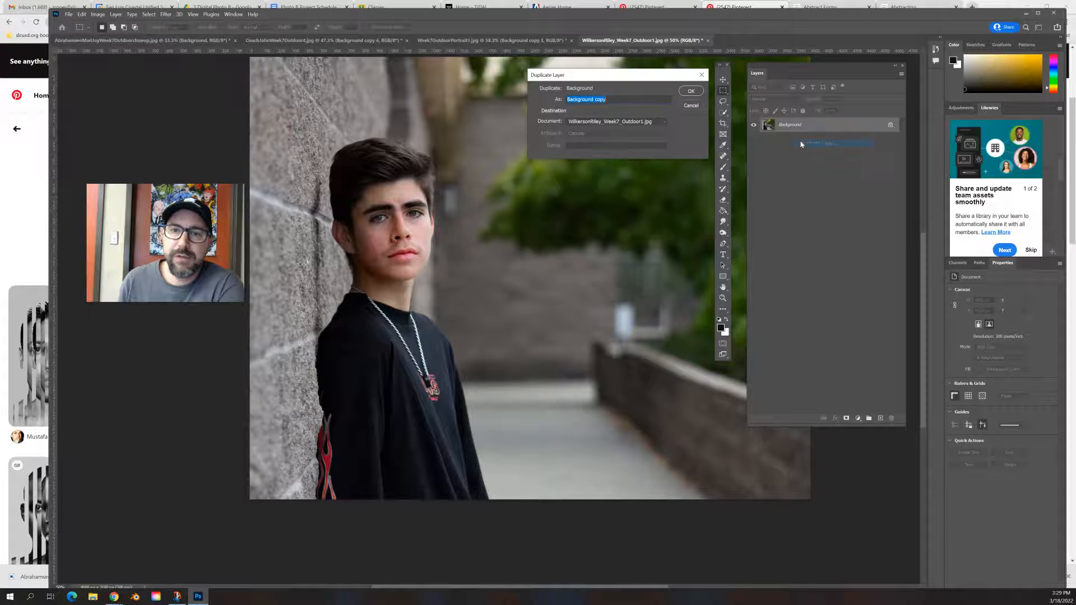
{"action": "left_click", "coordinate": [691, 92]}
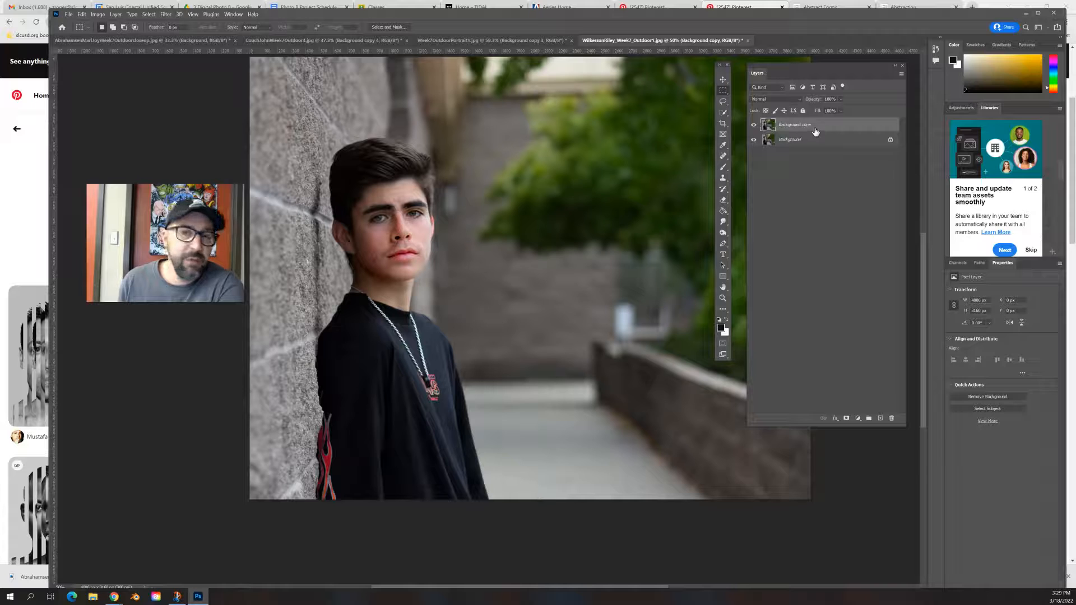
Step: Start a new guide layout for the boy's portrait using the 3X4Grid preset
{"action": "left_click", "coordinate": [194, 15]}
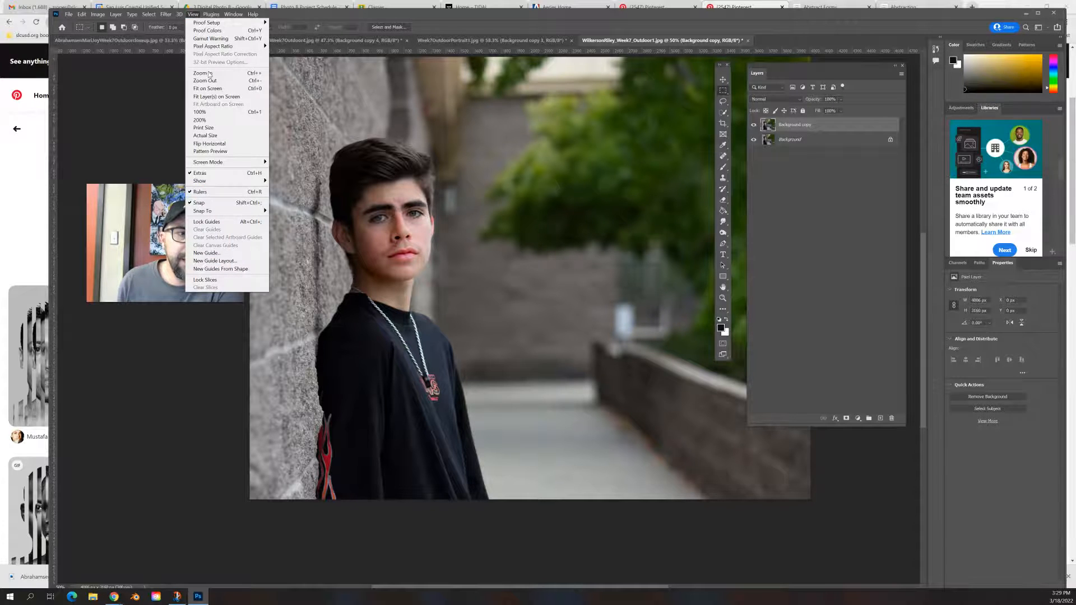
{"action": "left_click", "coordinate": [220, 262]}
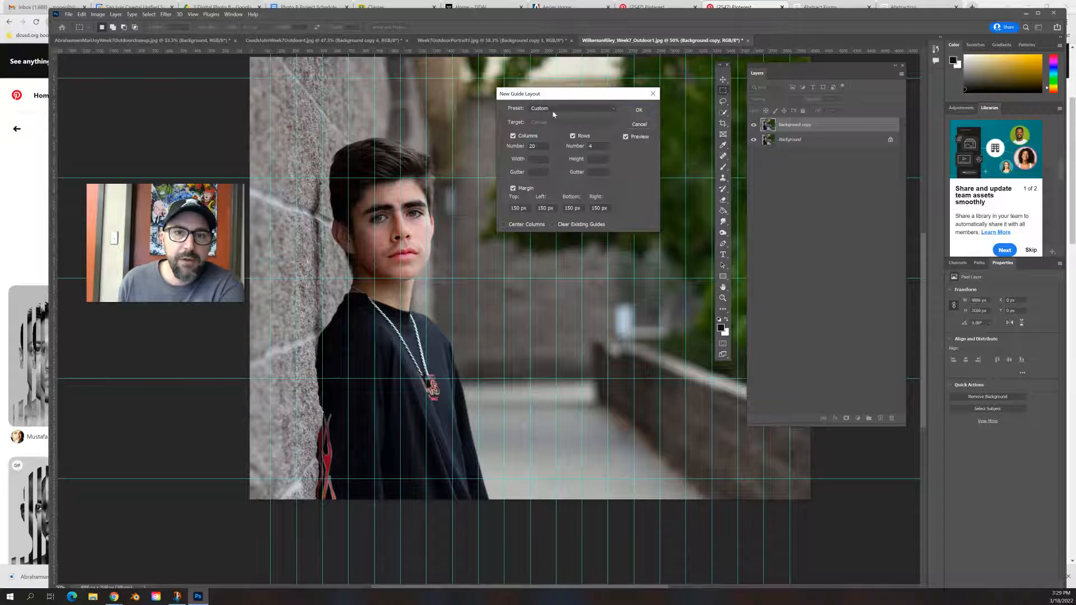
{"action": "left_click_drag", "start_coordinate": [563, 93], "coordinate": [560, 103]}
{"action": "left_click", "coordinate": [547, 117]}
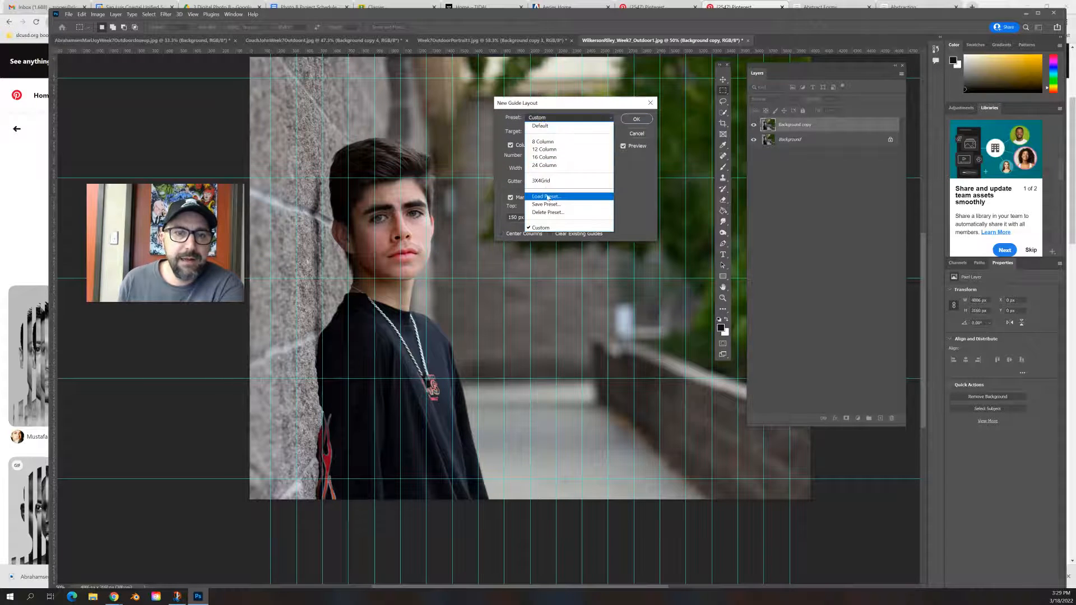
{"action": "left_click", "coordinate": [546, 181]}
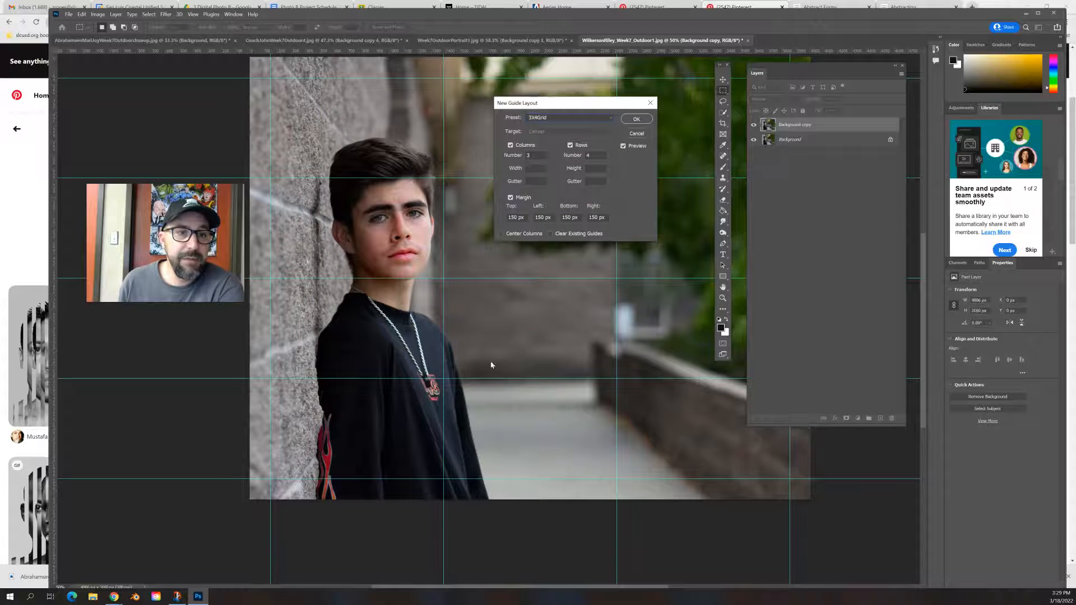
{"action": "left_click_drag", "start_coordinate": [536, 103], "coordinate": [570, 86]}
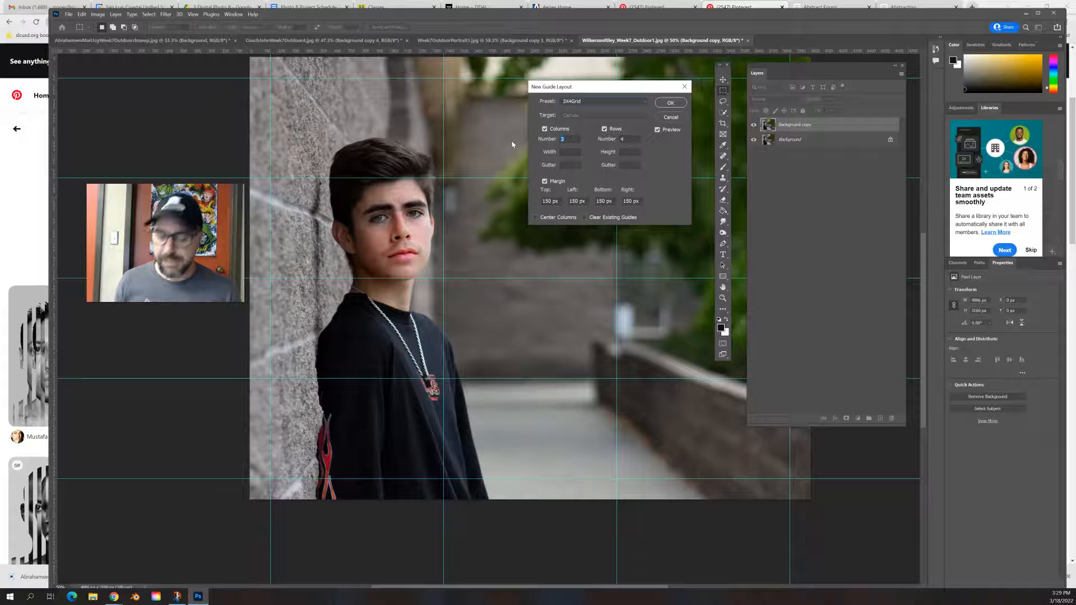
Step: Set the guide layout to 30 columns and 0 rows without margins, and create the guides
{"action": "type", "text": "20"}
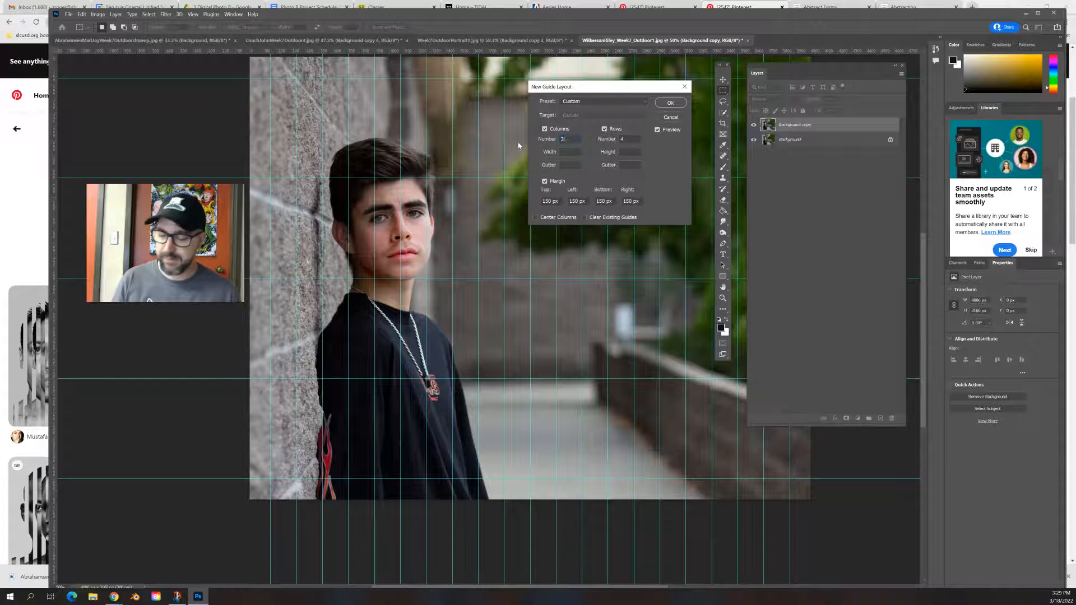
{"action": "type", "text": "0"}
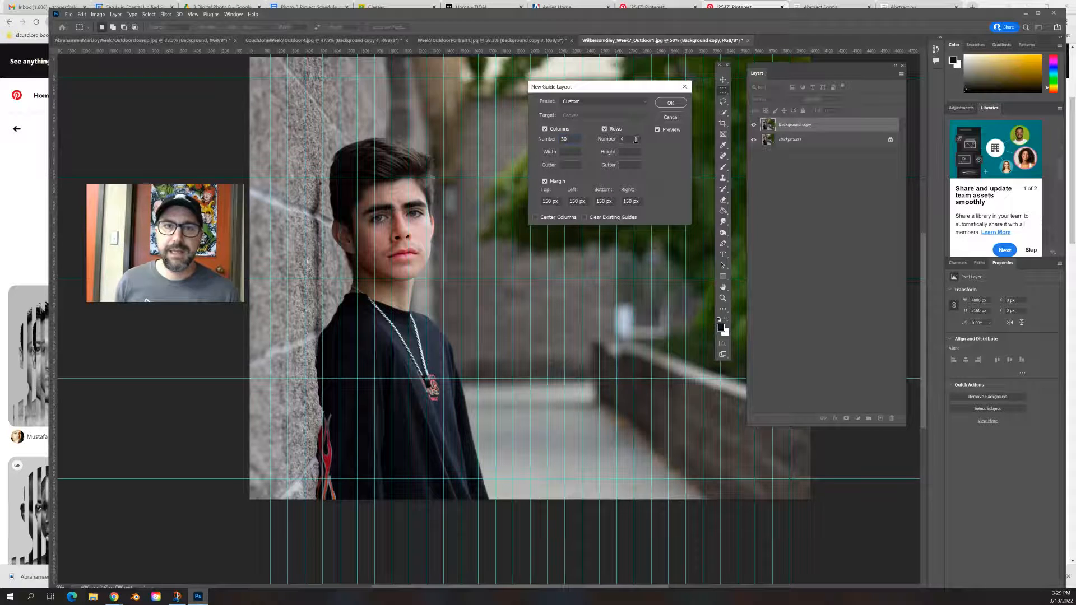
{"action": "type", "text": "0"}
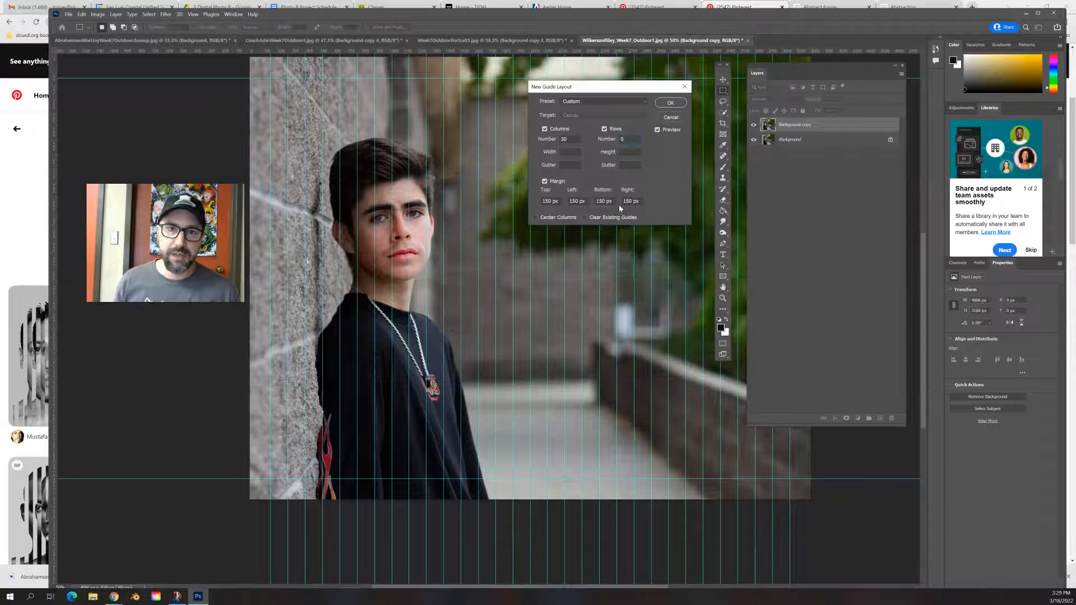
{"action": "left_click", "coordinate": [545, 182]}
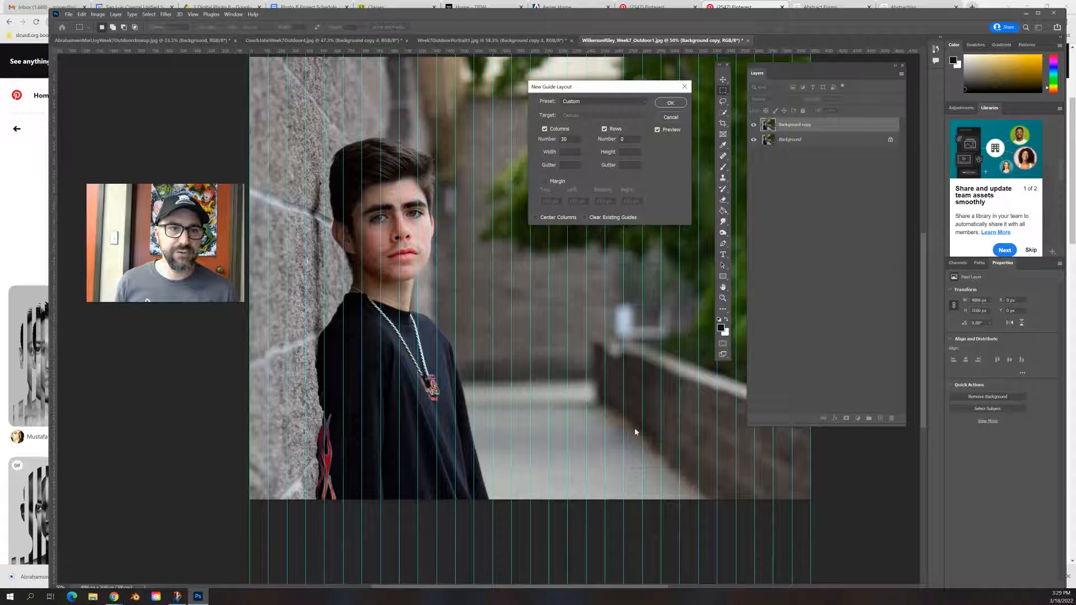
{"action": "left_click", "coordinate": [677, 104]}
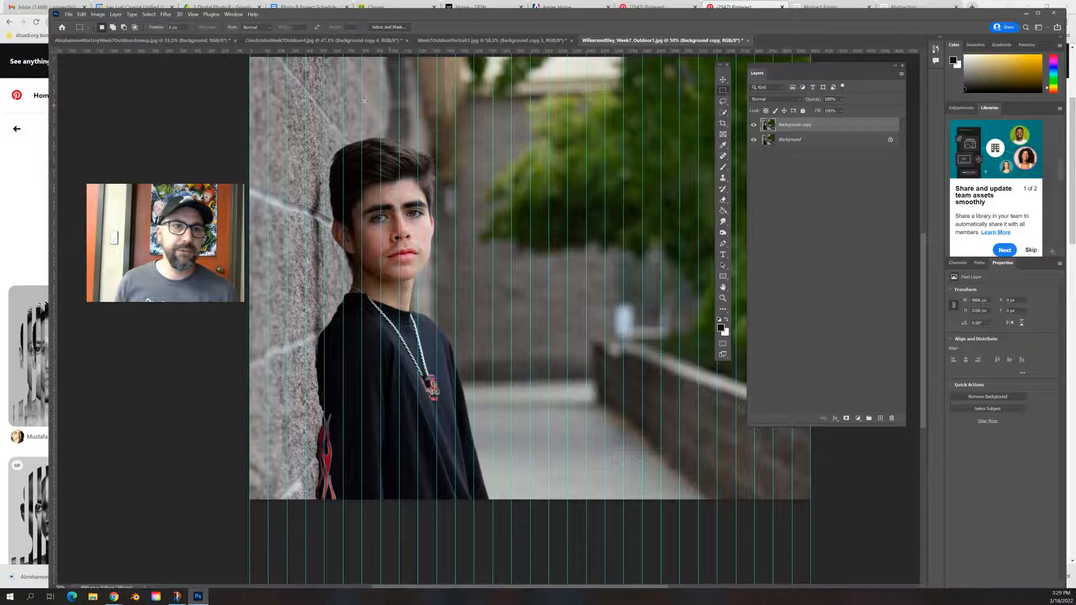
Step: Select alternate full-height guide columns across the half of the Background copy layer that contains the boy and the stone wall
{"action": "left_click_drag", "start_coordinate": [324, 56], "coordinate": [341, 501]}
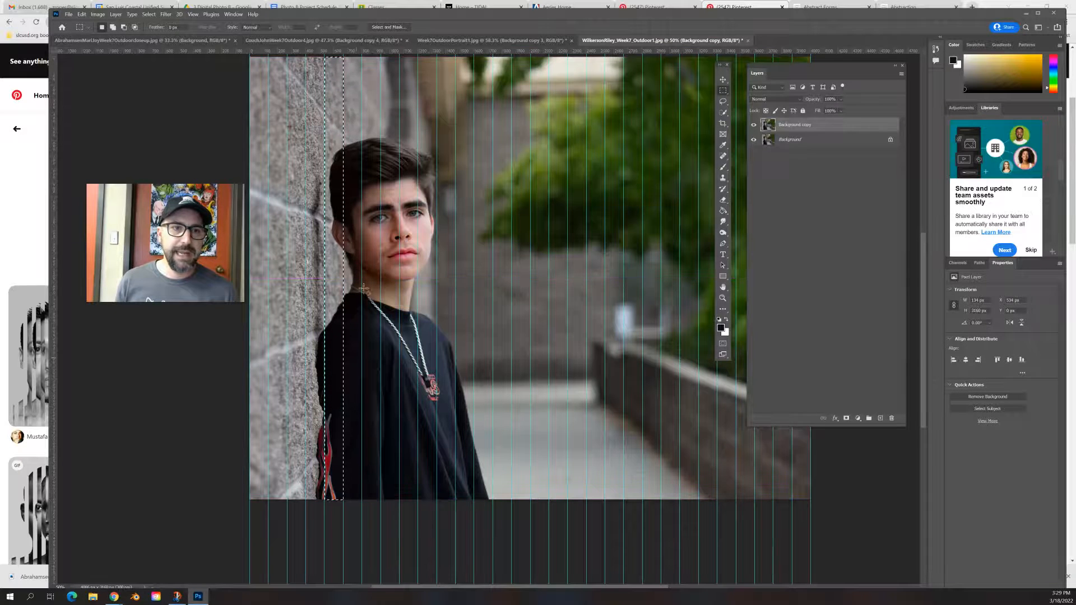
{"action": "key", "text": "shift"}
{"action": "left_click_drag", "start_coordinate": [364, 58], "coordinate": [381, 544]}
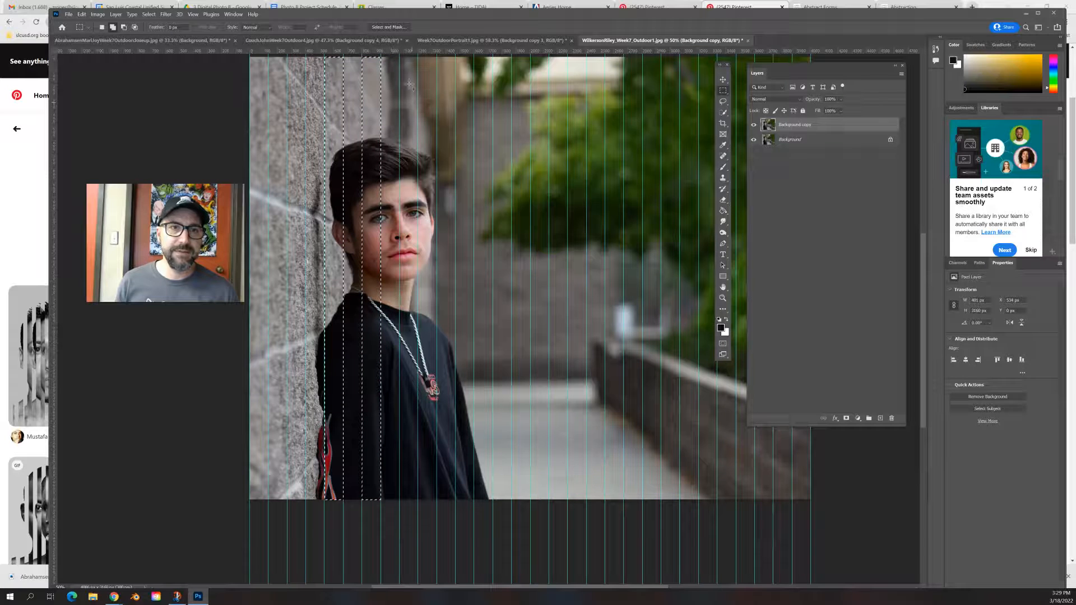
{"action": "left_click_drag", "start_coordinate": [399, 56], "coordinate": [418, 524]}
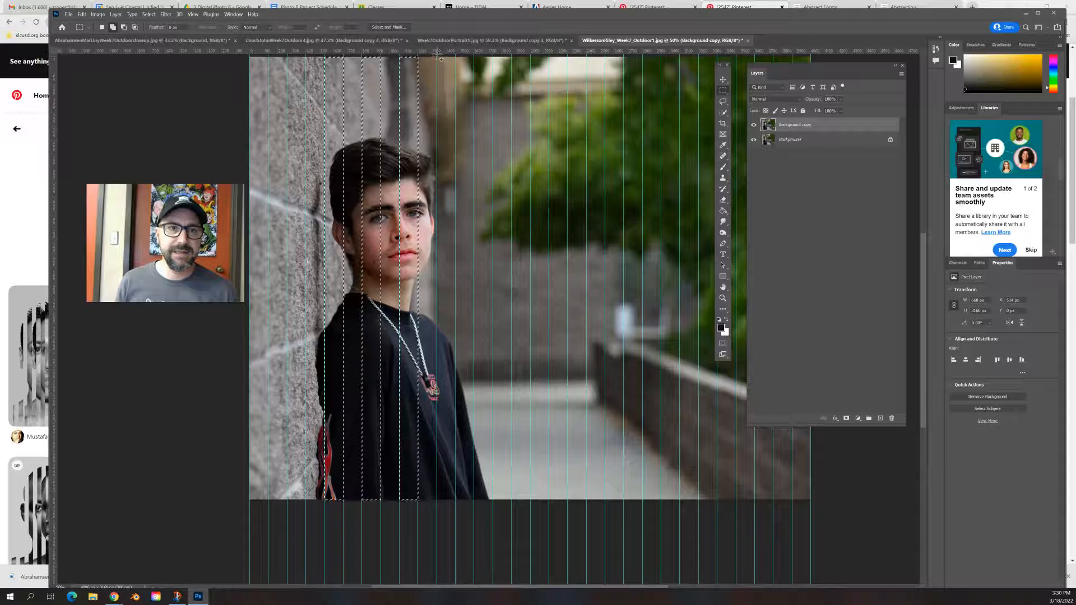
{"action": "left_click_drag", "start_coordinate": [438, 57], "coordinate": [456, 502]}
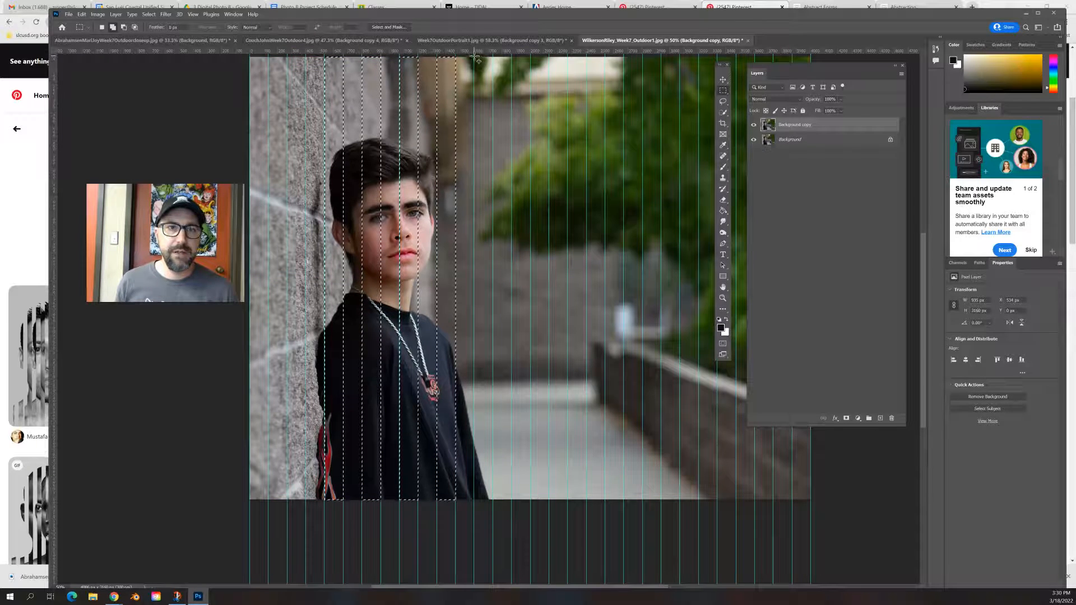
{"action": "left_click_drag", "start_coordinate": [476, 57], "coordinate": [493, 505]}
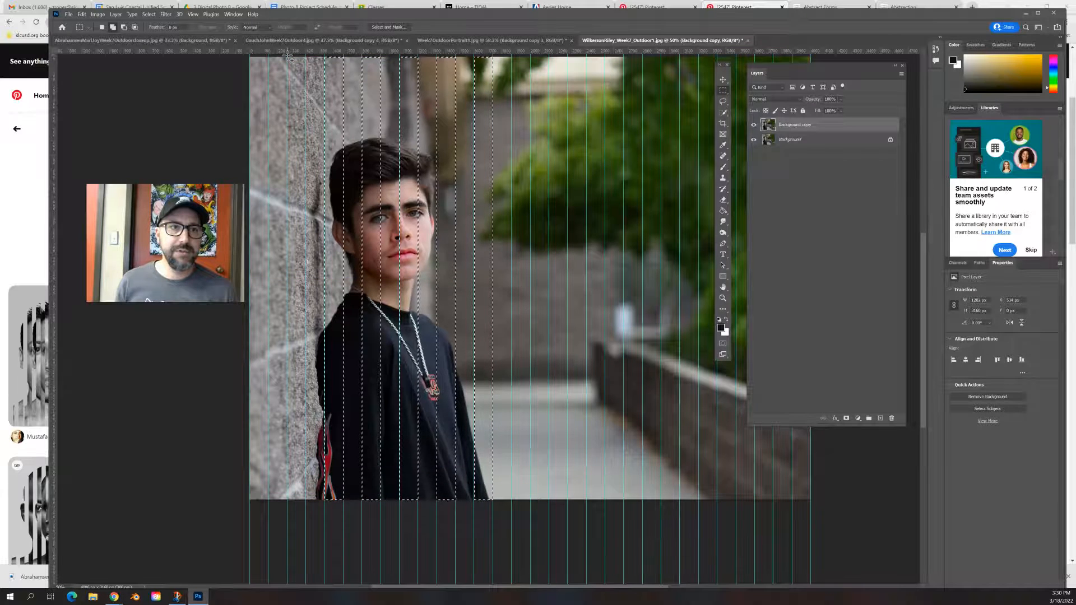
{"action": "left_click_drag", "start_coordinate": [287, 57], "coordinate": [306, 500]}
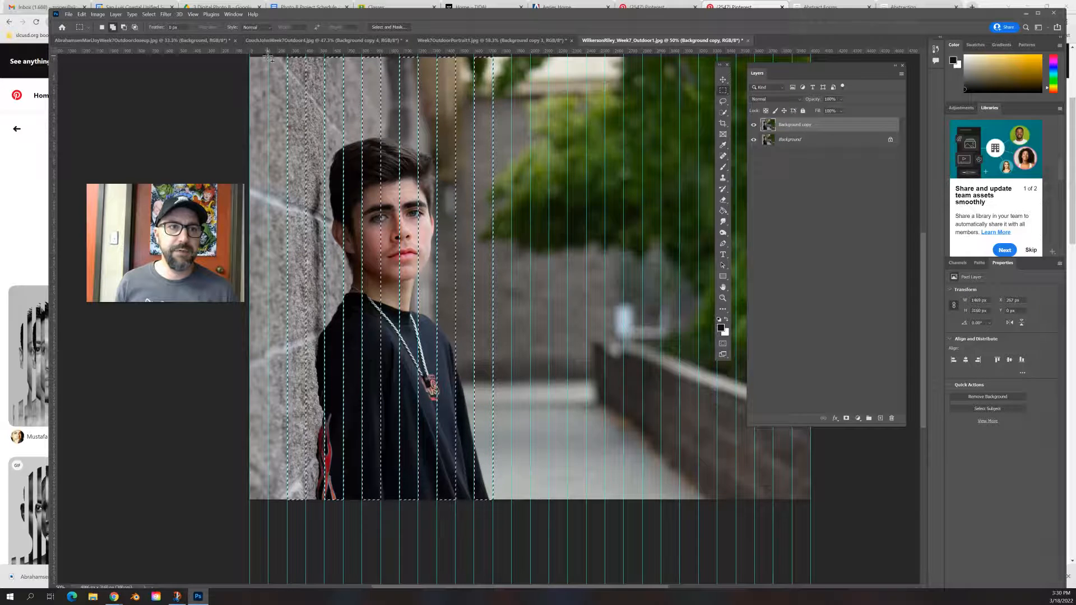
{"action": "left_click_drag", "start_coordinate": [268, 57], "coordinate": [232, 512]}
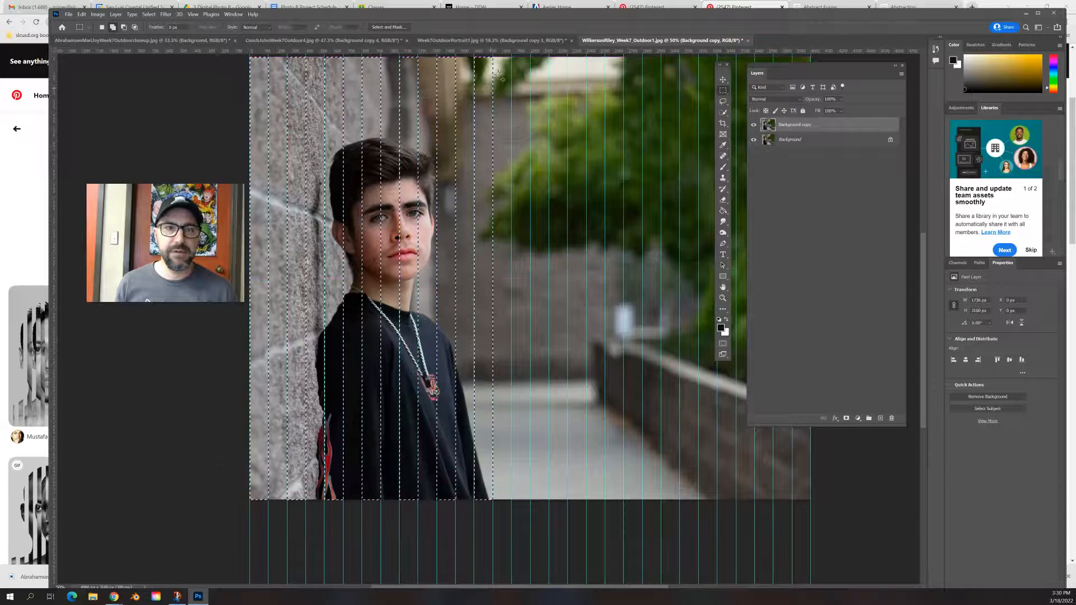
{"action": "left_click_drag", "start_coordinate": [512, 56], "coordinate": [531, 522]}
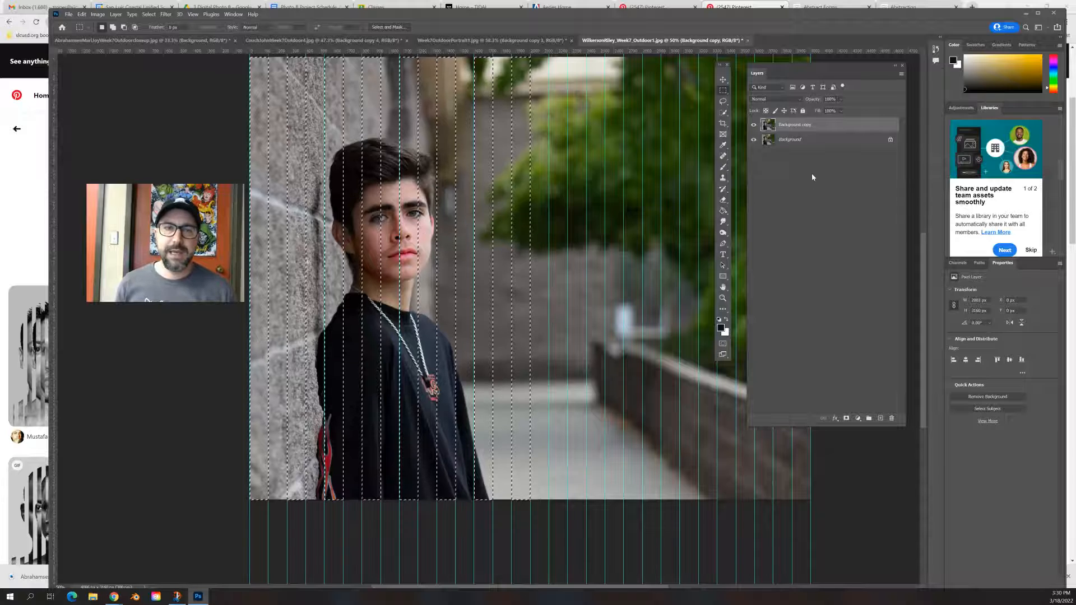
Step: Mask Background copy to the selected strips and check them by temporarily hiding the Background layer
{"action": "left_click", "coordinate": [847, 419]}
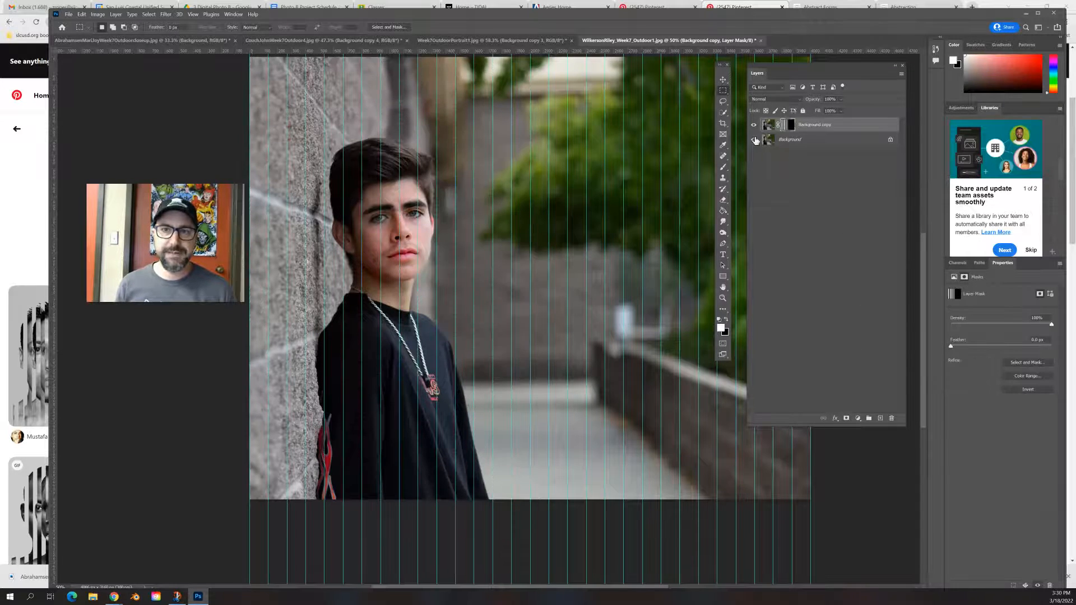
{"action": "left_click", "coordinate": [754, 141]}
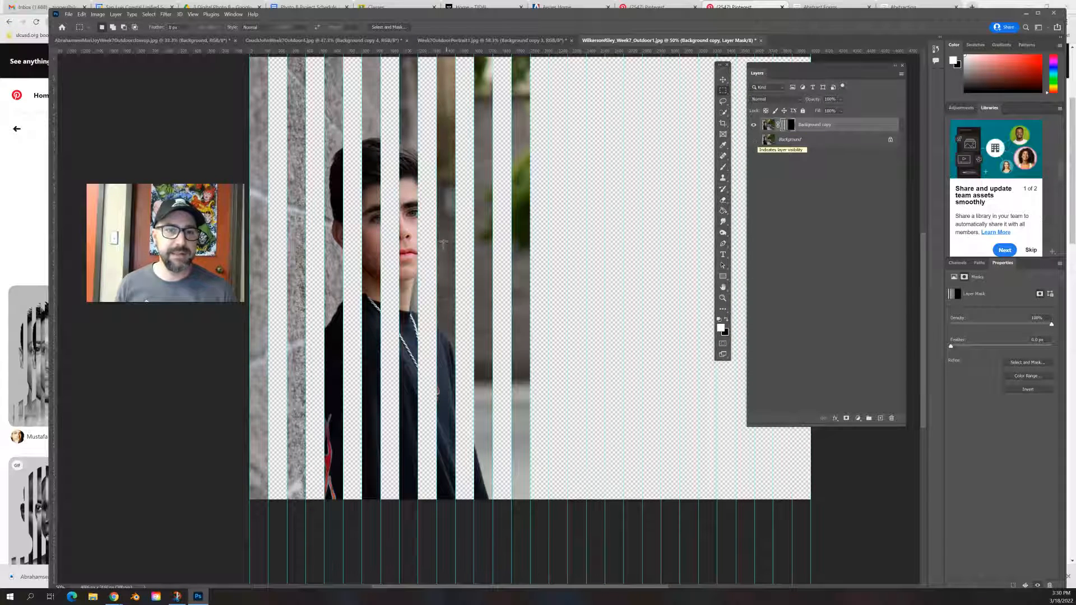
{"action": "left_click", "coordinate": [754, 140]}
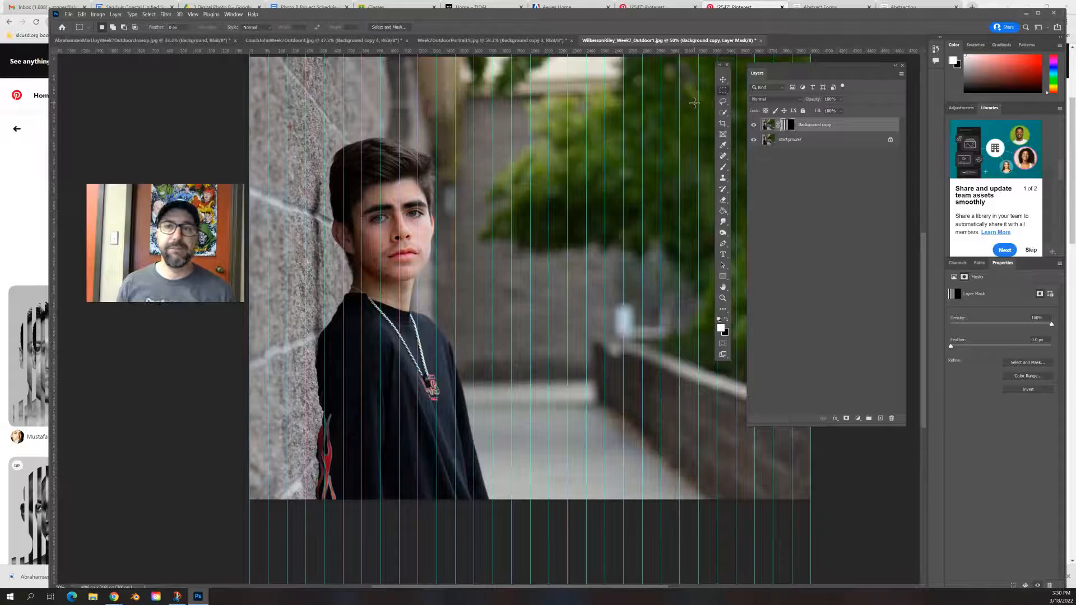
Step: Rotate the masked strips on Background copy by 180 degrees with Free Transform
{"action": "left_click", "coordinate": [819, 127]}
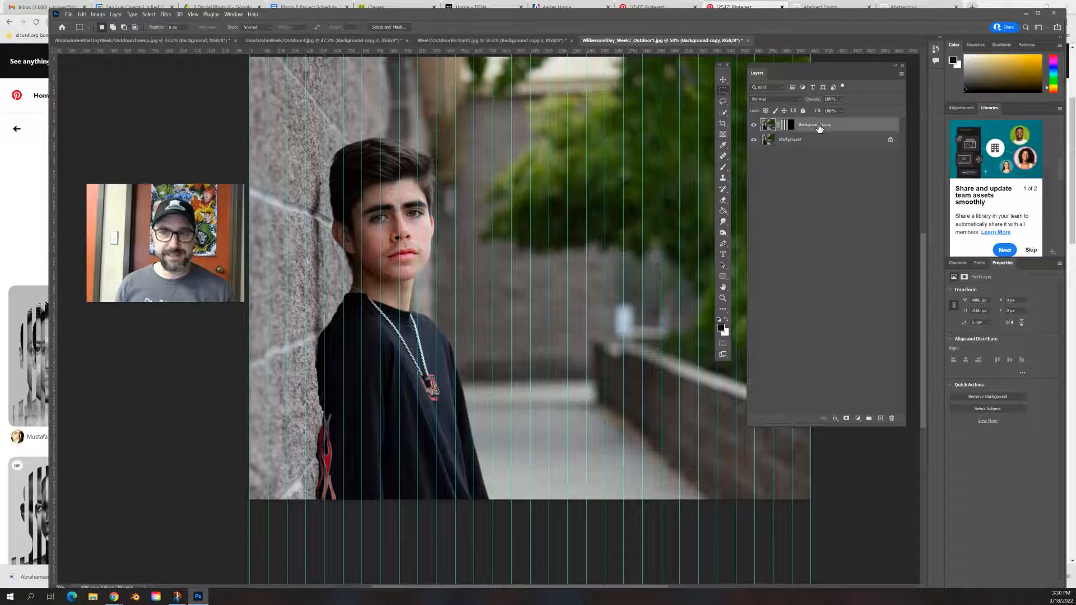
{"action": "key", "text": "ctrl+t"}
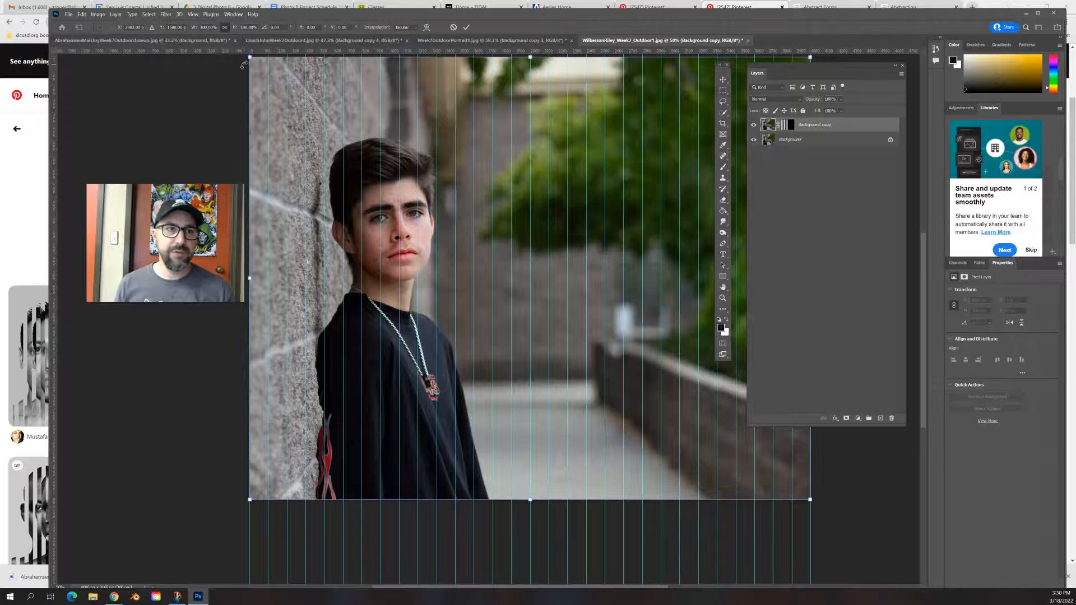
{"action": "left_click_drag", "start_coordinate": [239, 63], "coordinate": [717, 383]}
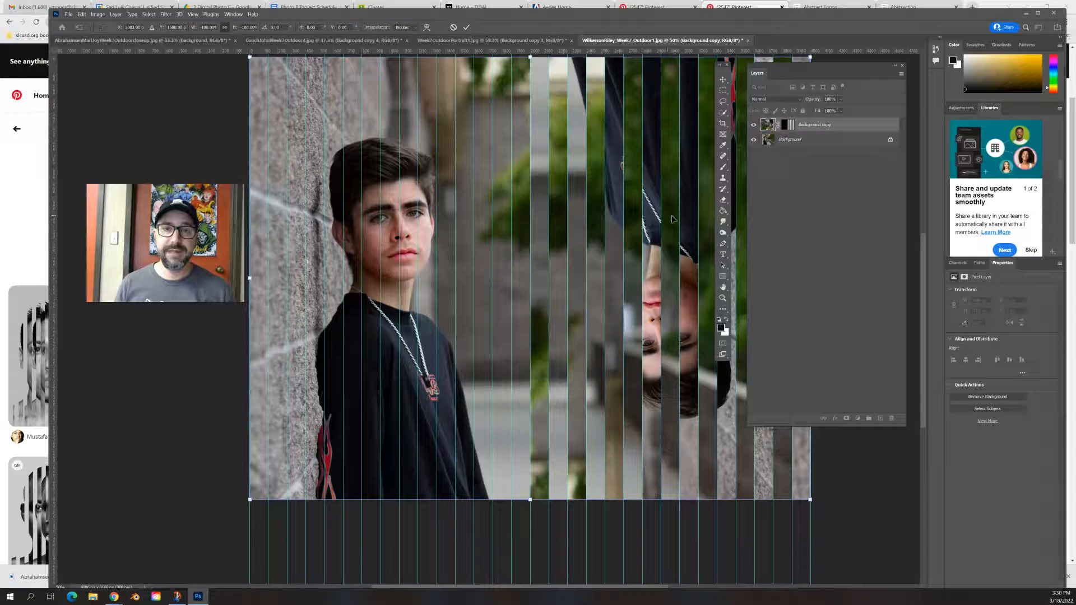
Step: Try moving the inverted strips over the boy and turning them horizontal, undo both changes, and apply the 180-degree rotation
{"action": "left_click_drag", "start_coordinate": [675, 219], "coordinate": [409, 228]}
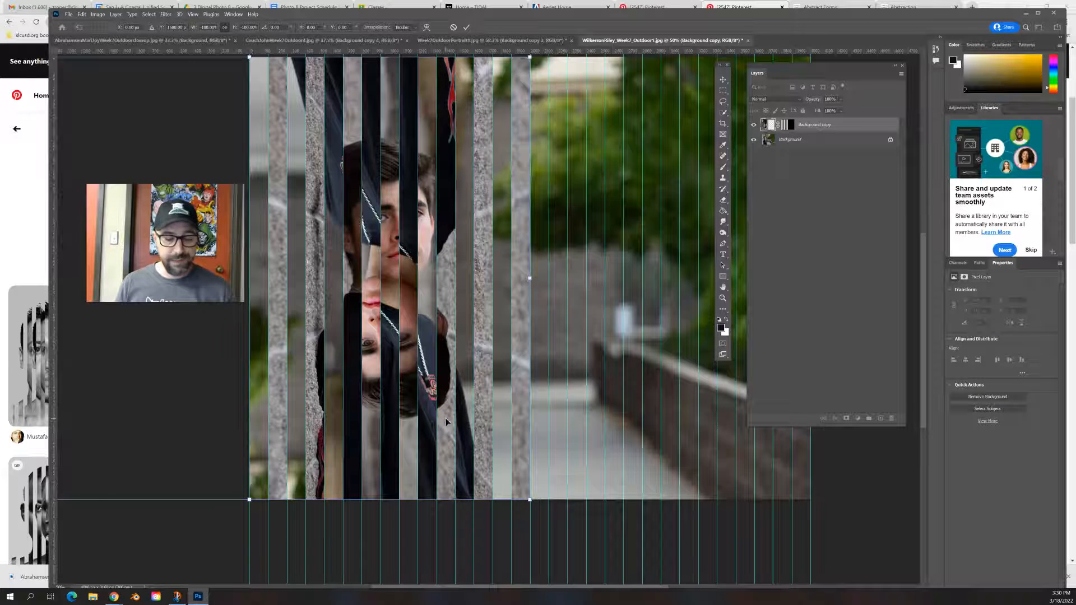
{"action": "left_click_drag", "start_coordinate": [539, 513], "coordinate": [146, 398]}
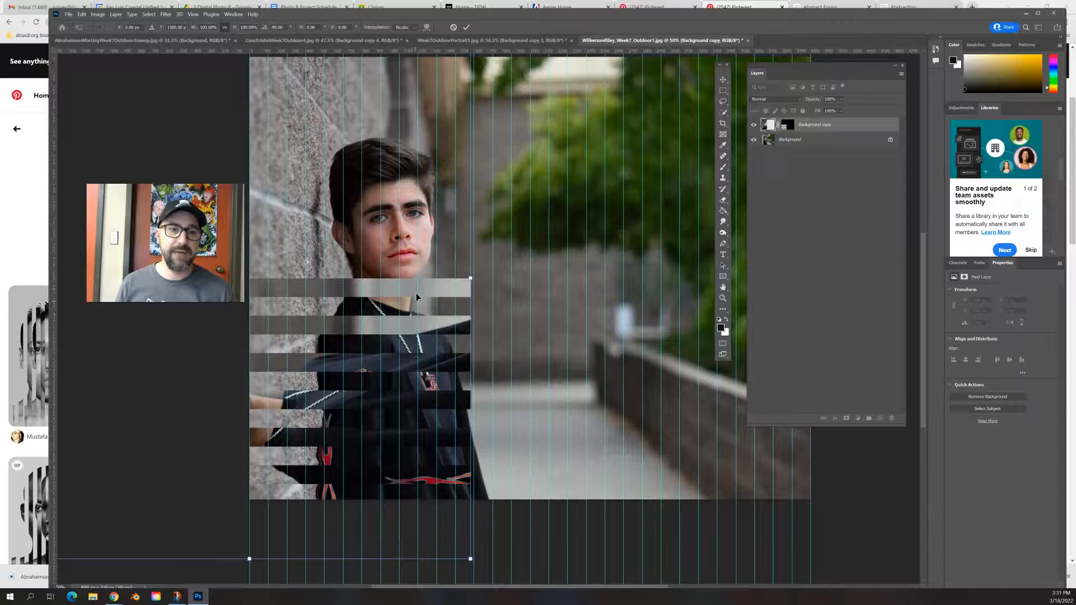
{"action": "left_click_drag", "start_coordinate": [431, 292], "coordinate": [622, 130]}
{"action": "key", "text": "ctrl+z"}
{"action": "key", "text": "ctrl+z"}
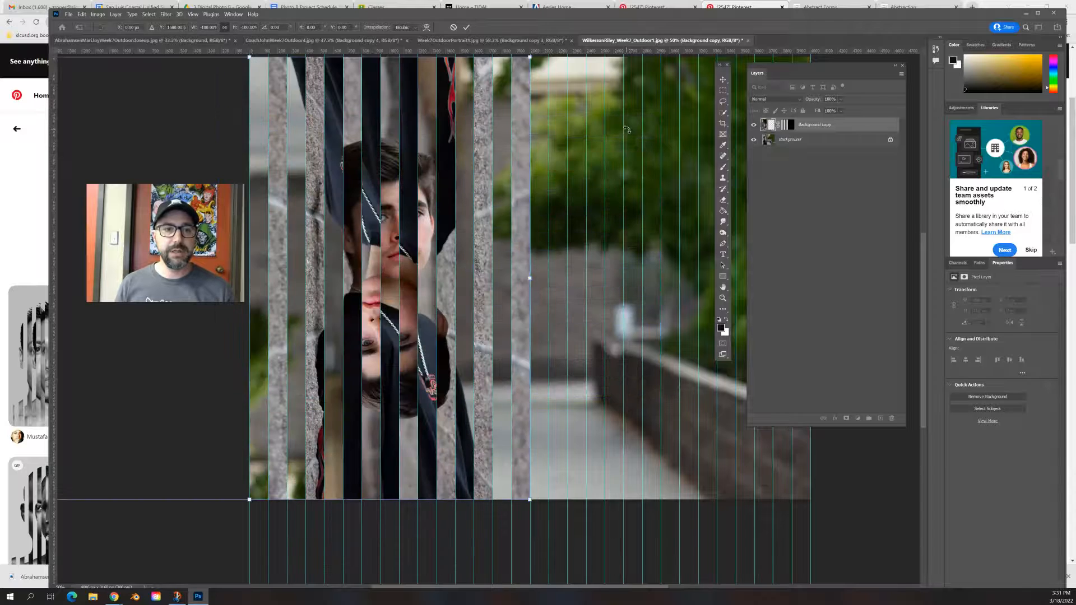
{"action": "key", "text": "ctrl+z"}
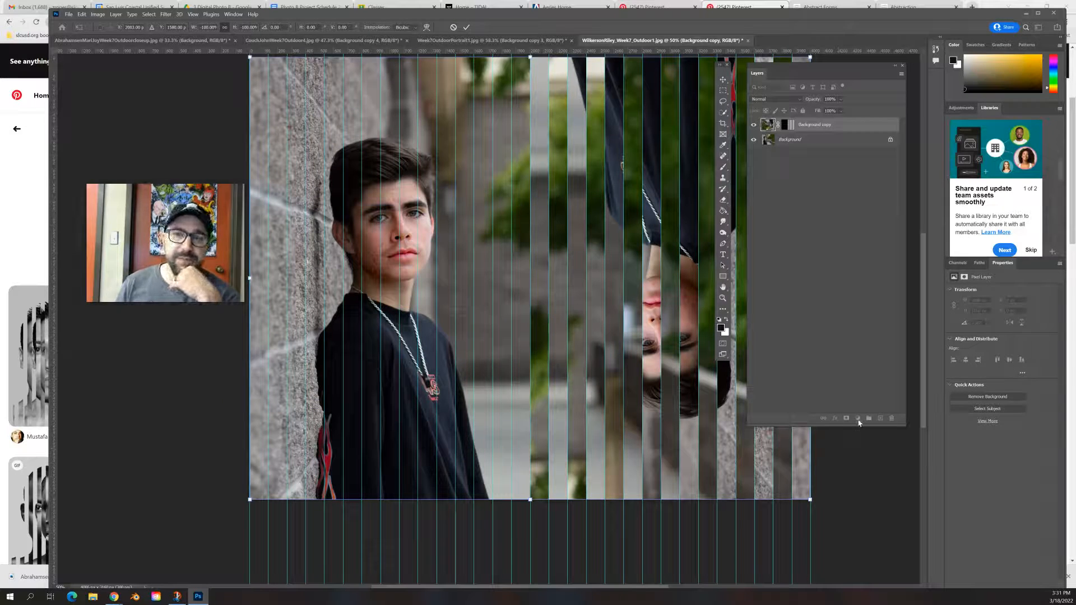
{"action": "left_click", "coordinate": [469, 28]}
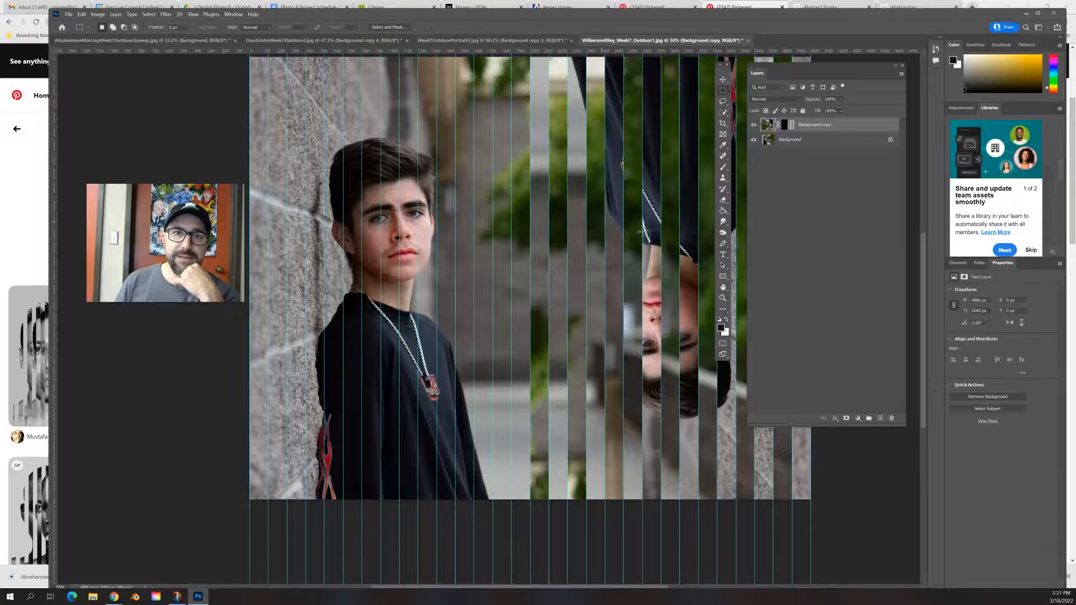
Step: Clip a Black & White adjustment layer to Background copy and move the inverted strips over the boy
{"action": "left_click", "coordinate": [859, 419]}
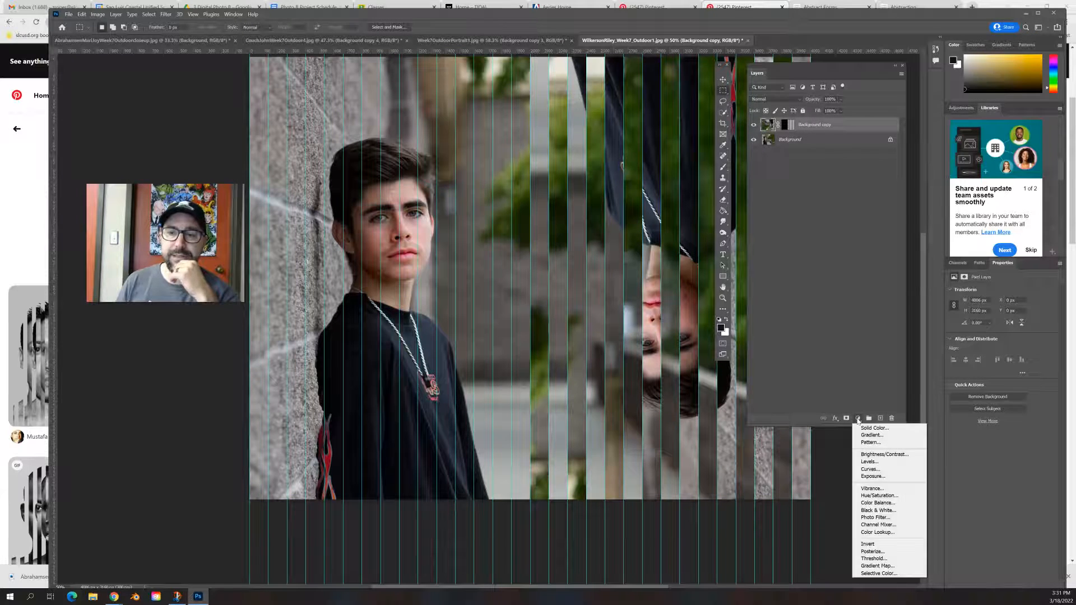
{"action": "left_click", "coordinate": [888, 511]}
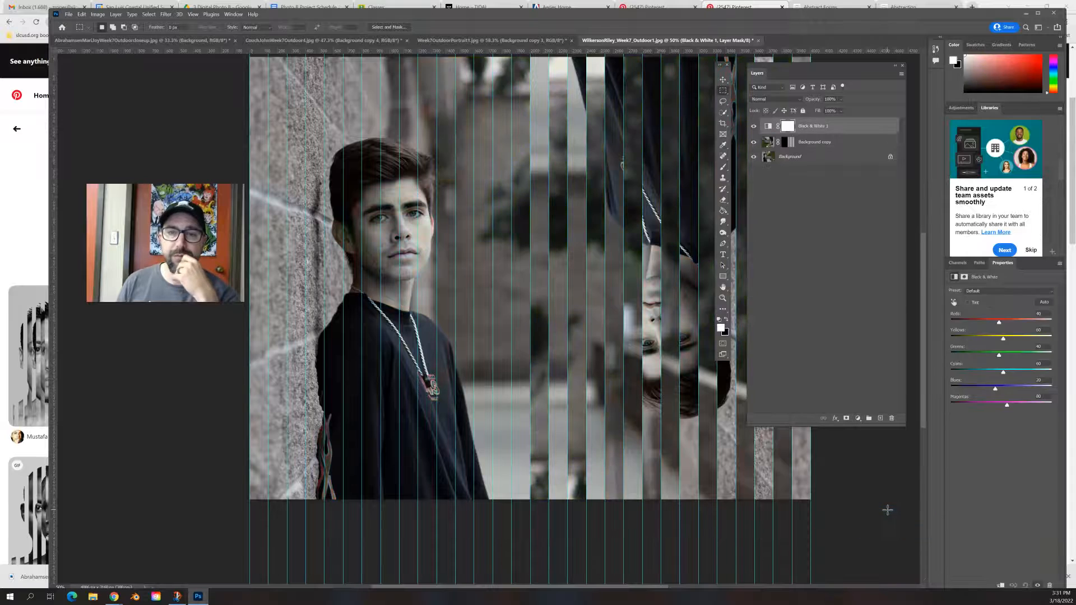
{"action": "right_click", "coordinate": [815, 128]}
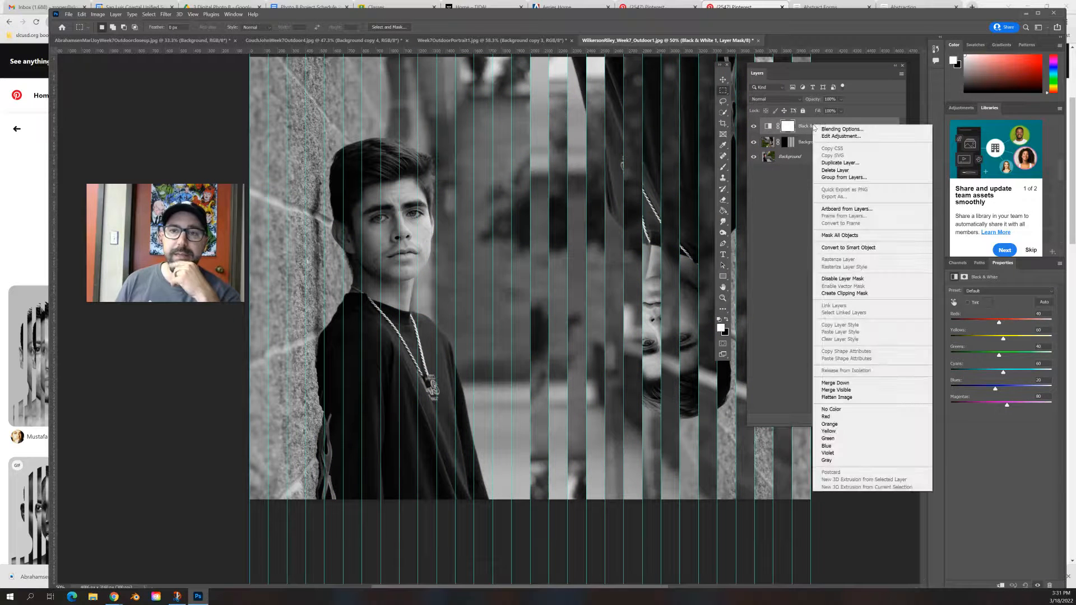
{"action": "left_click", "coordinate": [842, 293]}
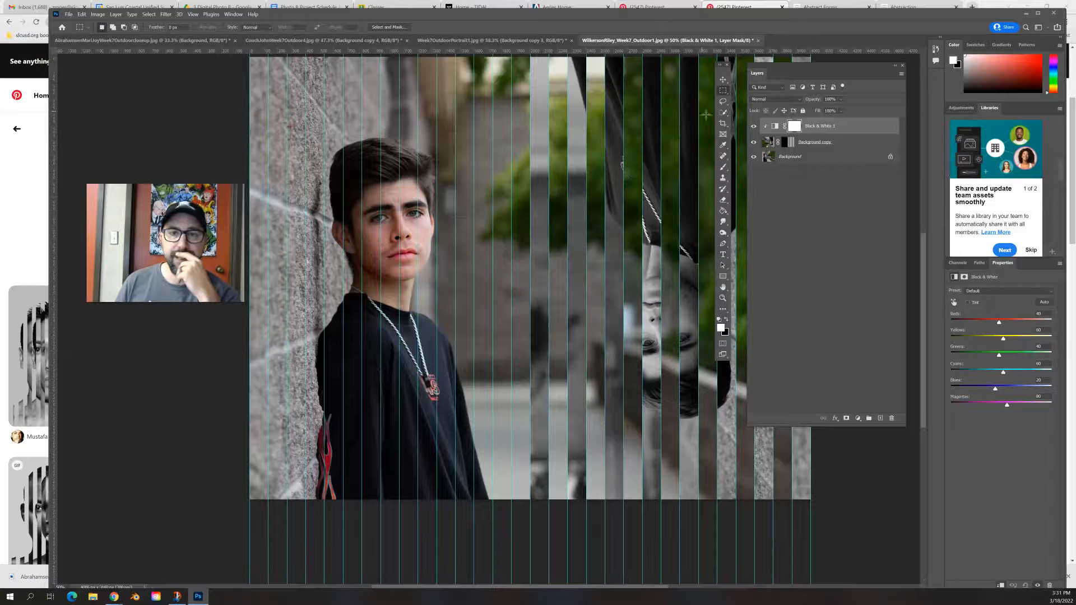
{"action": "left_click", "coordinate": [723, 79]}
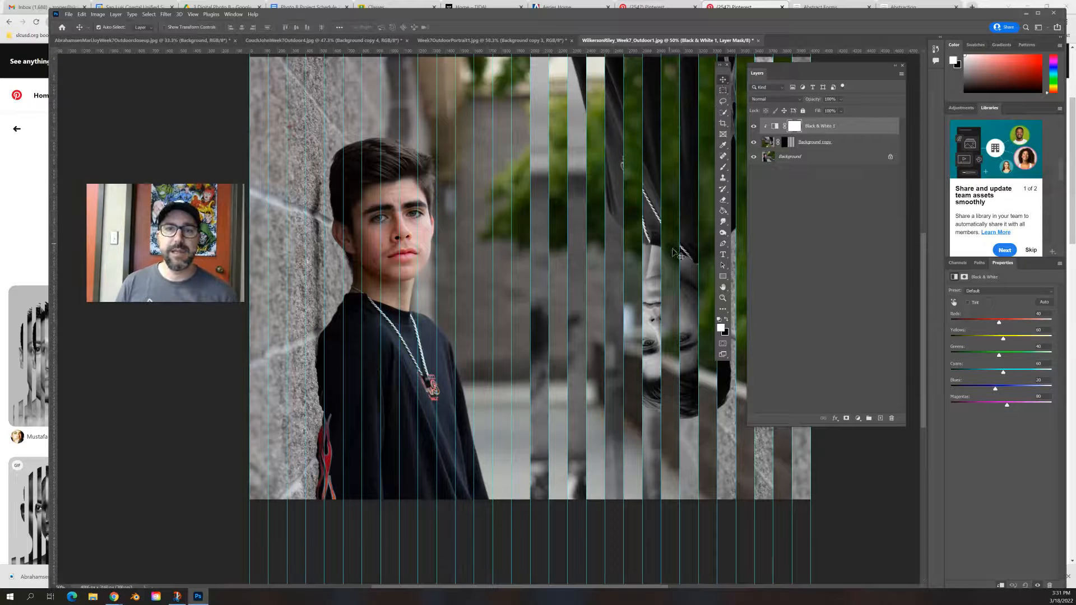
{"action": "left_click_drag", "start_coordinate": [678, 256], "coordinate": [386, 249]}
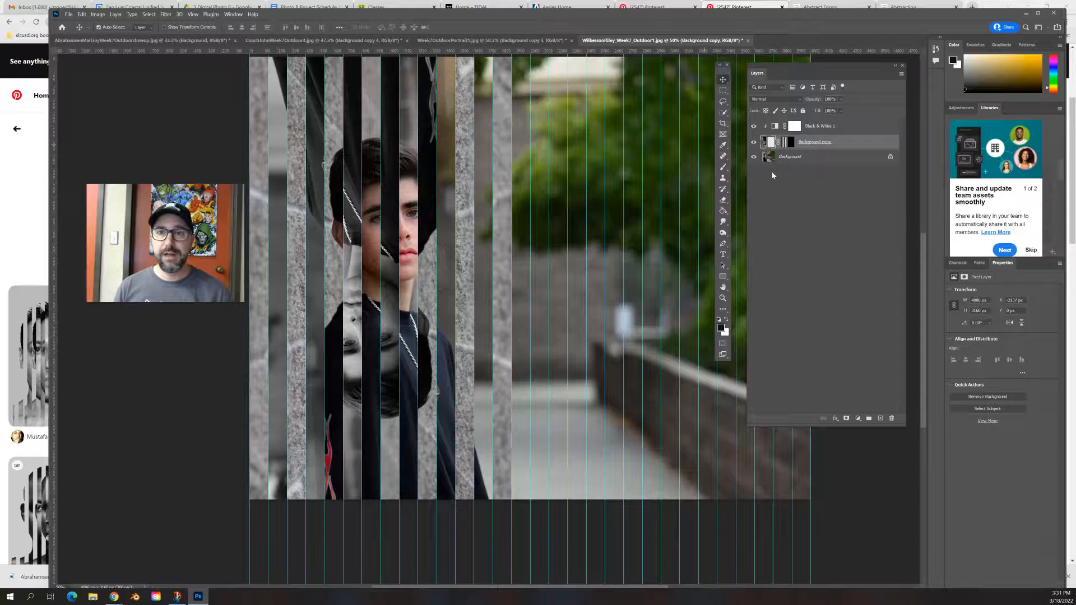
Step: Delete the Black & White adjustment and Background copy layers, and clear all guides from the portrait
{"action": "left_click", "coordinate": [831, 131], "text": "shift"}
{"action": "left_click", "coordinate": [891, 419]}
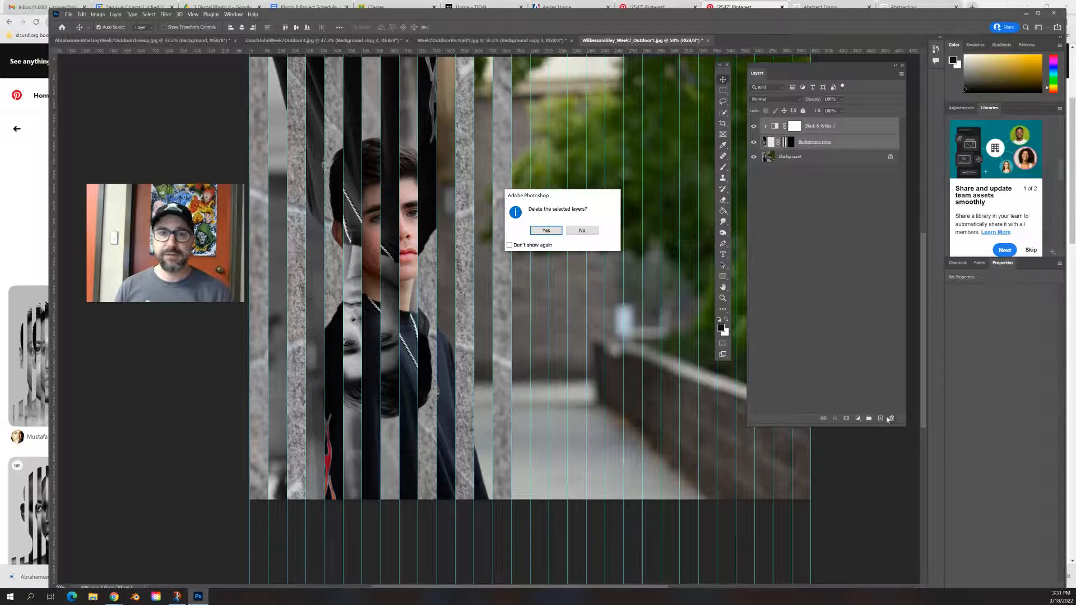
{"action": "left_click", "coordinate": [546, 230]}
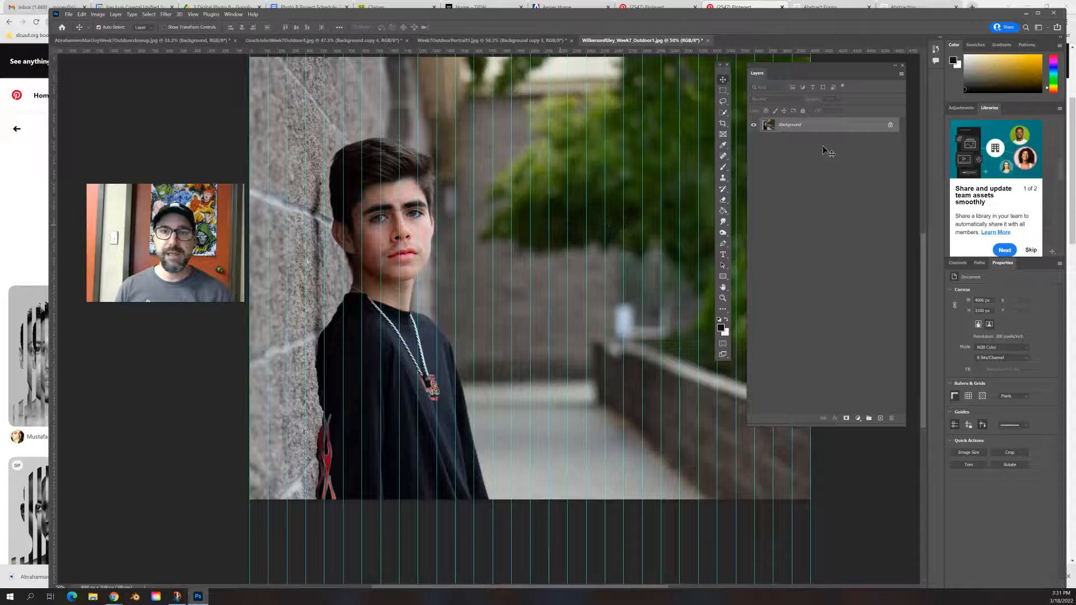
{"action": "left_click", "coordinate": [193, 14]}
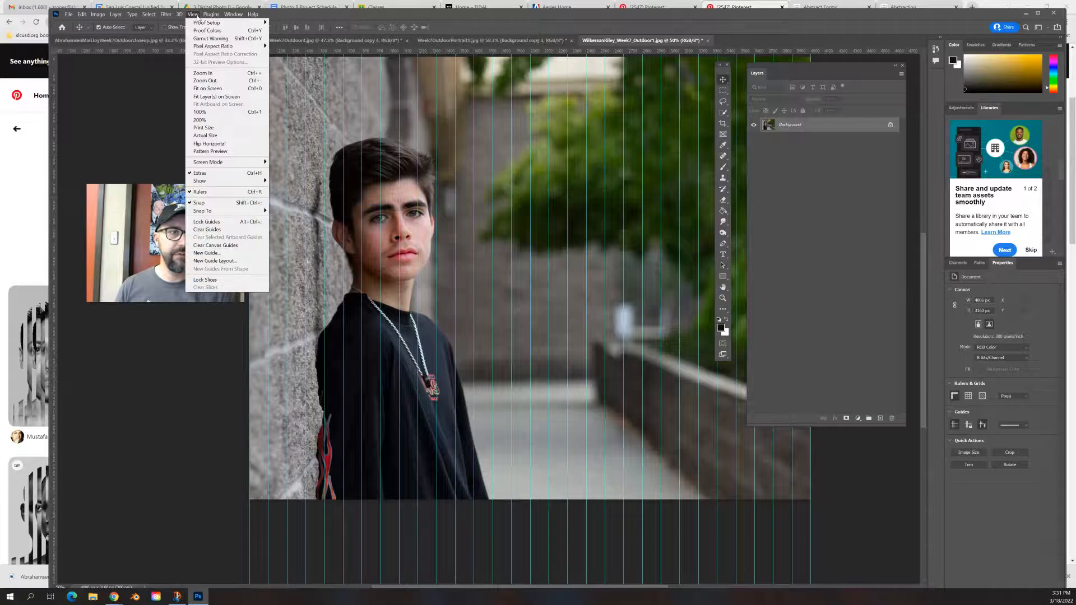
{"action": "left_click", "coordinate": [207, 230]}
Step: Duplicate the Background layer of the boy's portrait and activate the Rectangular Marquee tool
{"action": "right_click", "coordinate": [790, 134]}
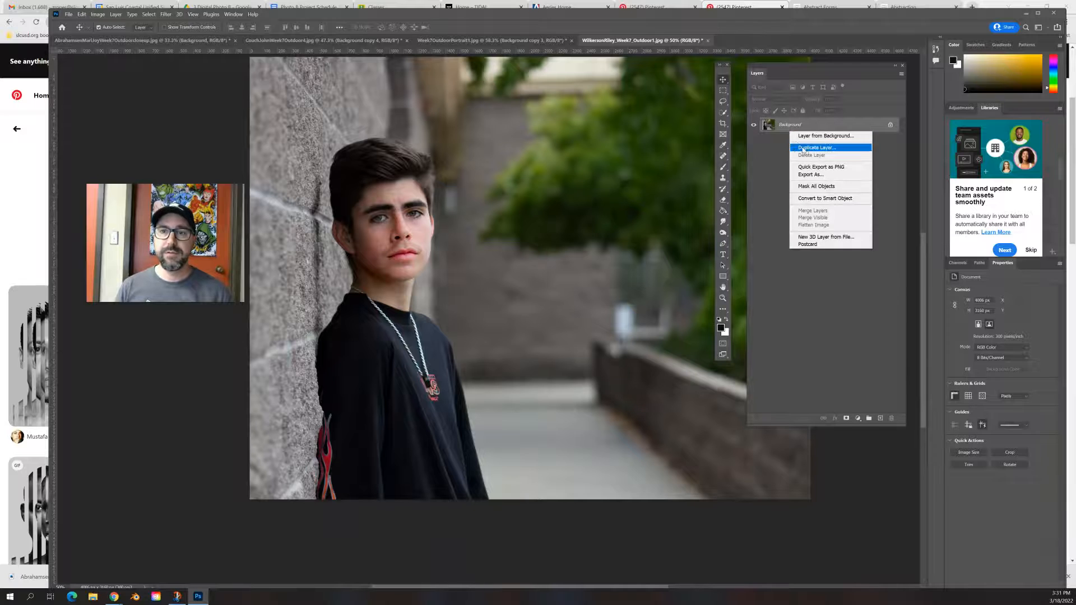
{"action": "left_click", "coordinate": [806, 150]}
{"action": "left_click", "coordinate": [691, 90]}
{"action": "left_click", "coordinate": [723, 91]}
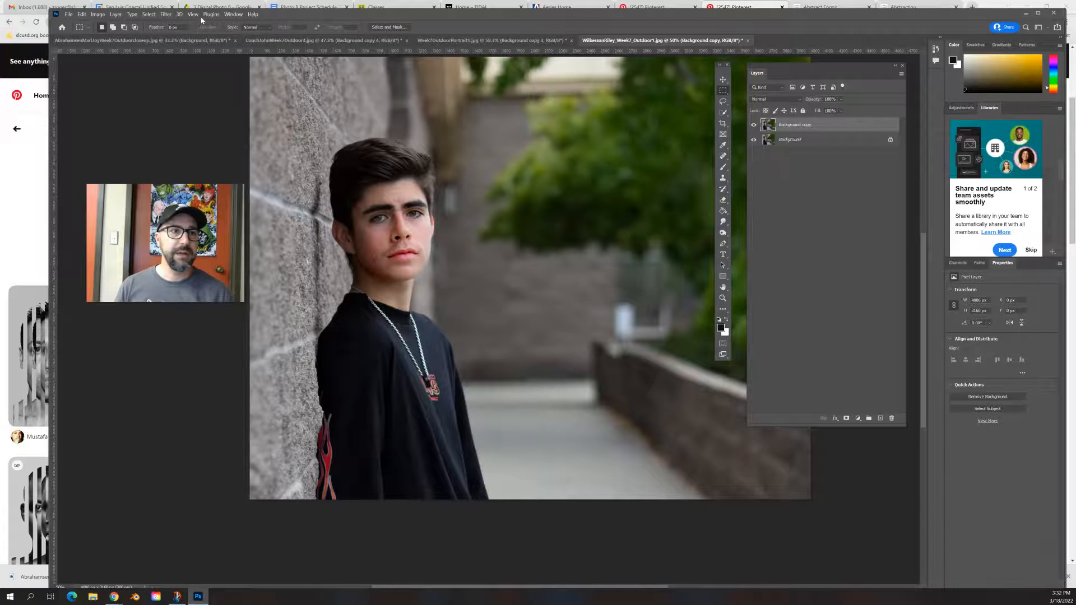
Step: Create a guide layout with 30 columns and 30 rows on the portrait, and clear all of its guides
{"action": "left_click", "coordinate": [193, 14]}
{"action": "left_click", "coordinate": [216, 260]}
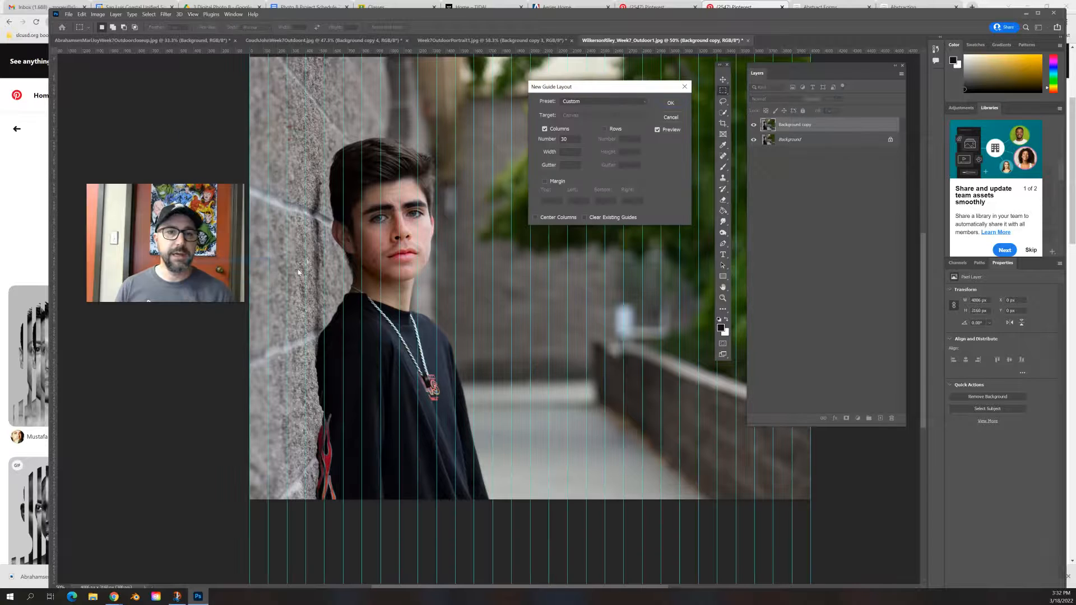
{"action": "left_click", "coordinate": [607, 131]}
{"action": "type", "text": "30"}
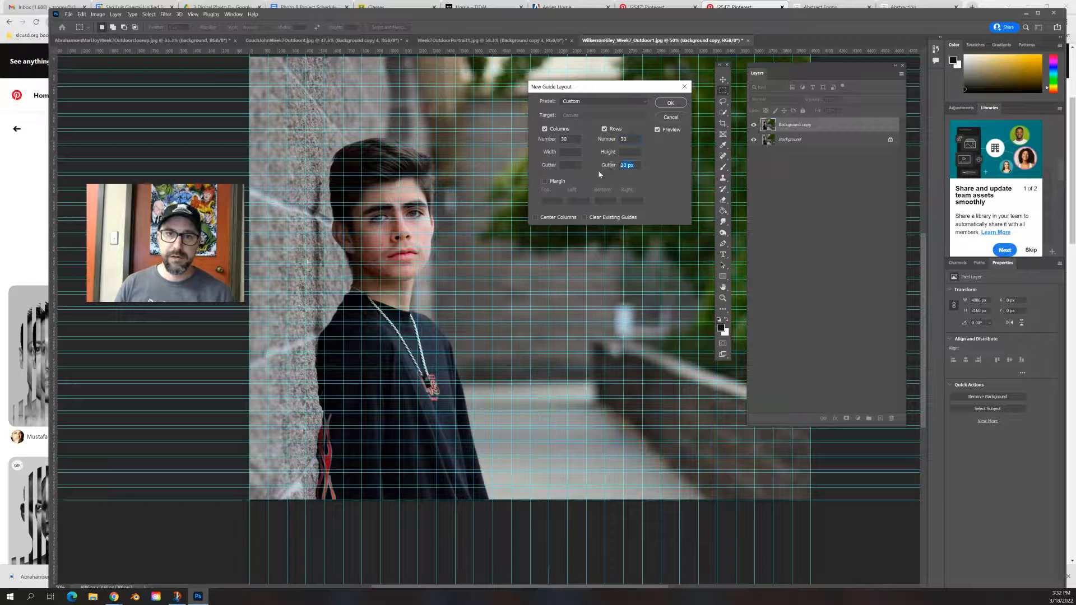
{"action": "key", "text": "Return"}
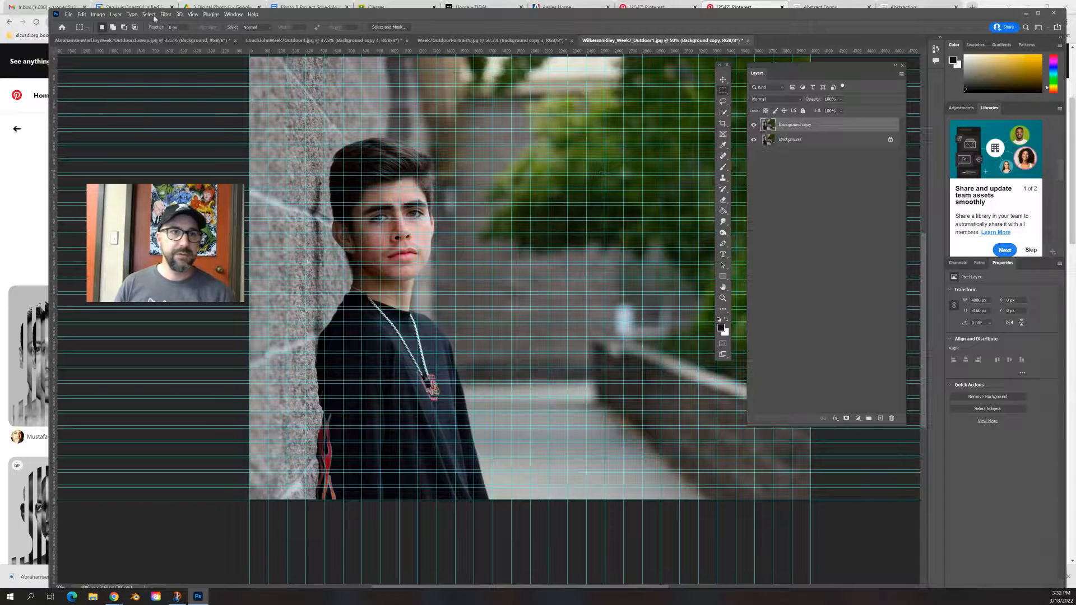
{"action": "left_click", "coordinate": [193, 14]}
{"action": "left_click", "coordinate": [221, 230]}
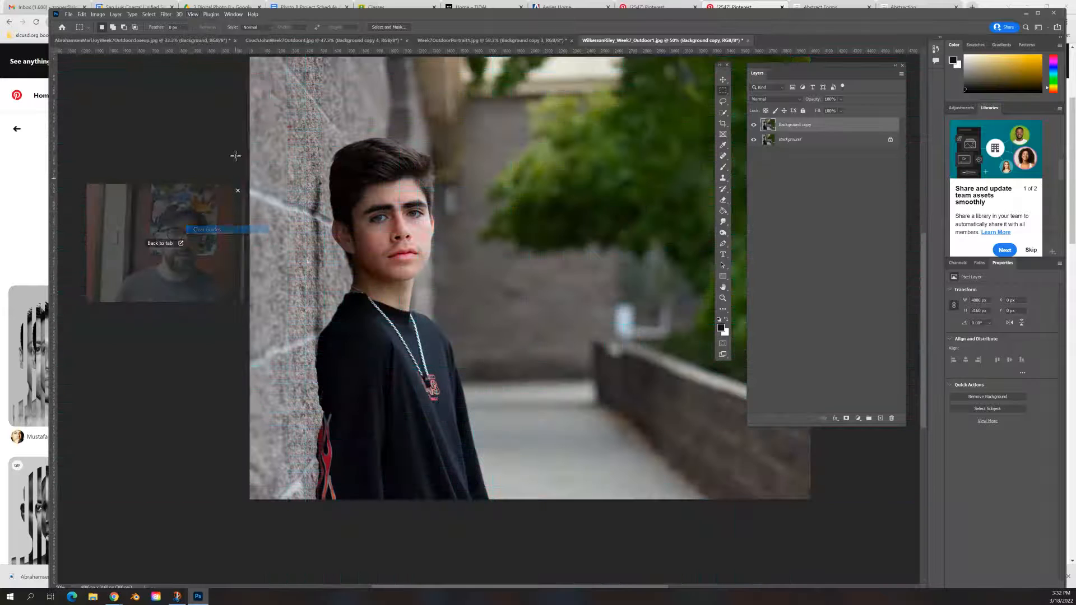
Step: Create a guide layout with 30 columns and 30 rows on the portrait, setting the row gutter to 0
{"action": "left_click", "coordinate": [193, 14]}
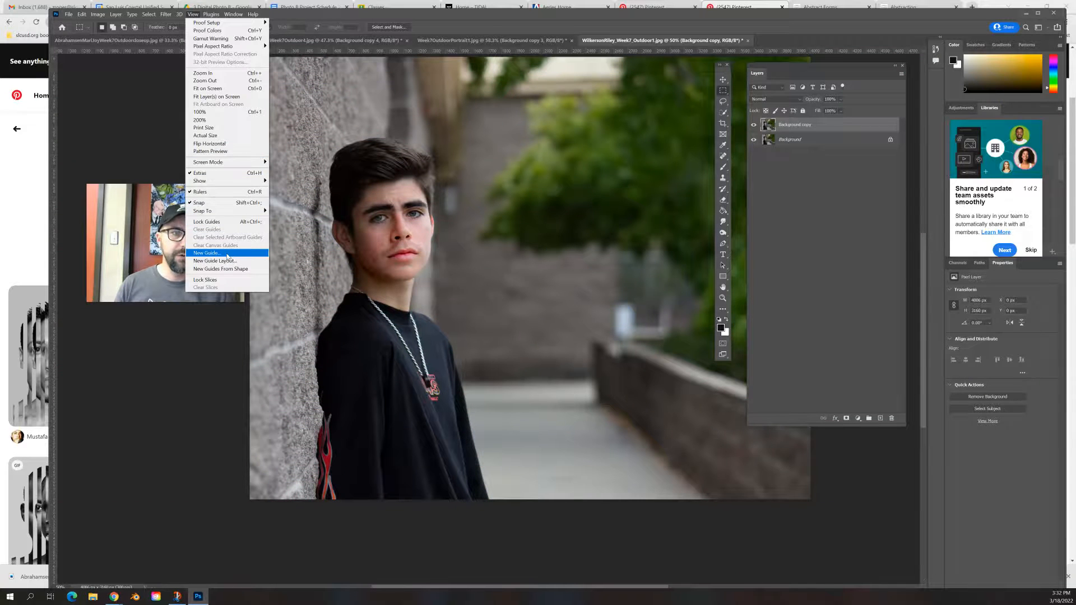
{"action": "left_click", "coordinate": [227, 260]}
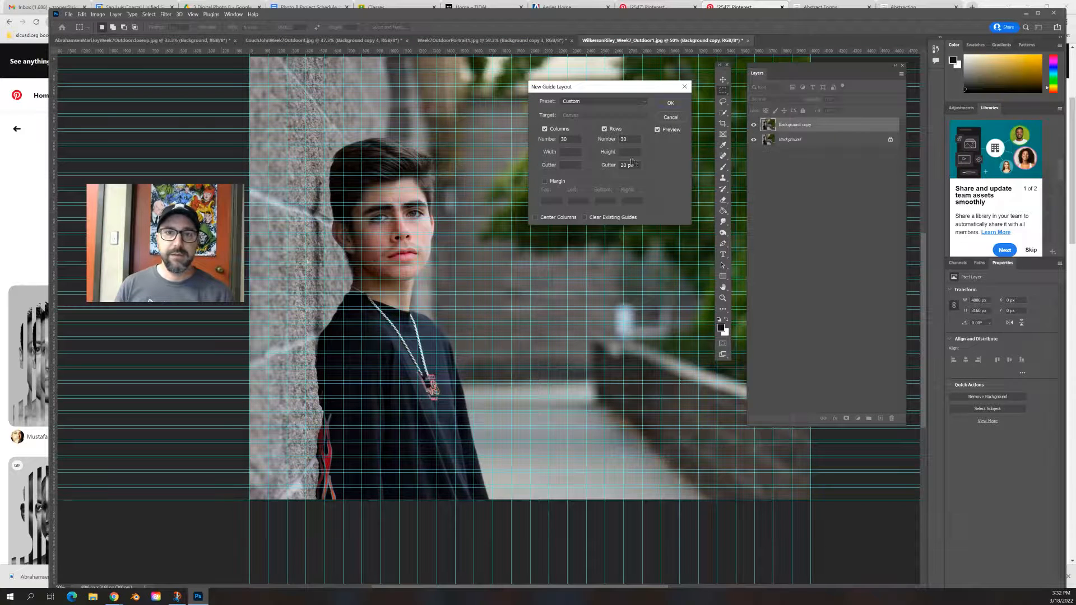
{"action": "left_click_drag", "start_coordinate": [632, 162], "coordinate": [606, 166]}
{"action": "type", "text": "0"}
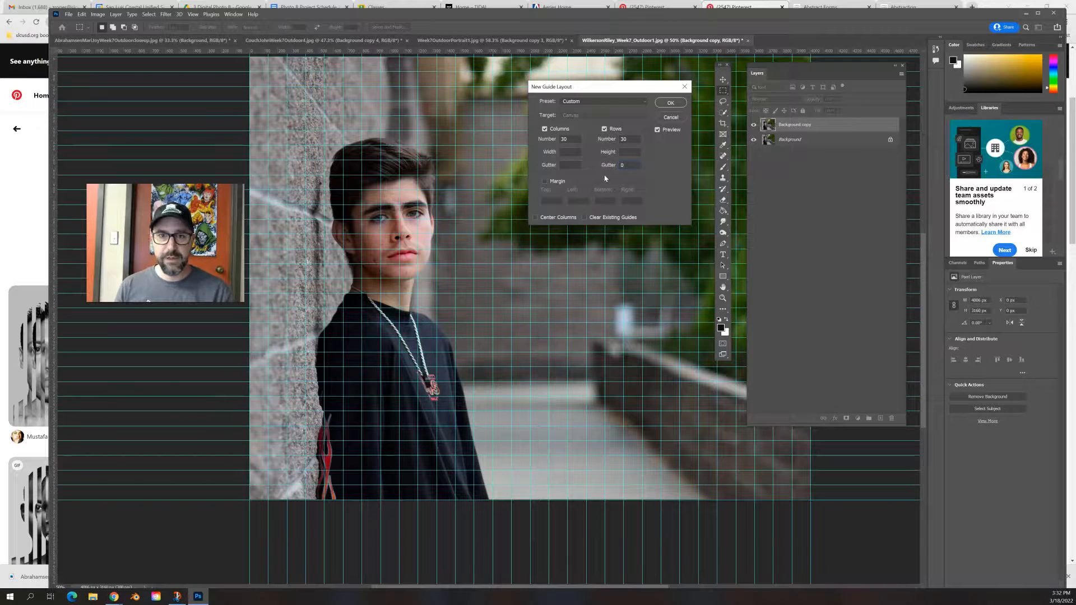
{"action": "left_click", "coordinate": [670, 103]}
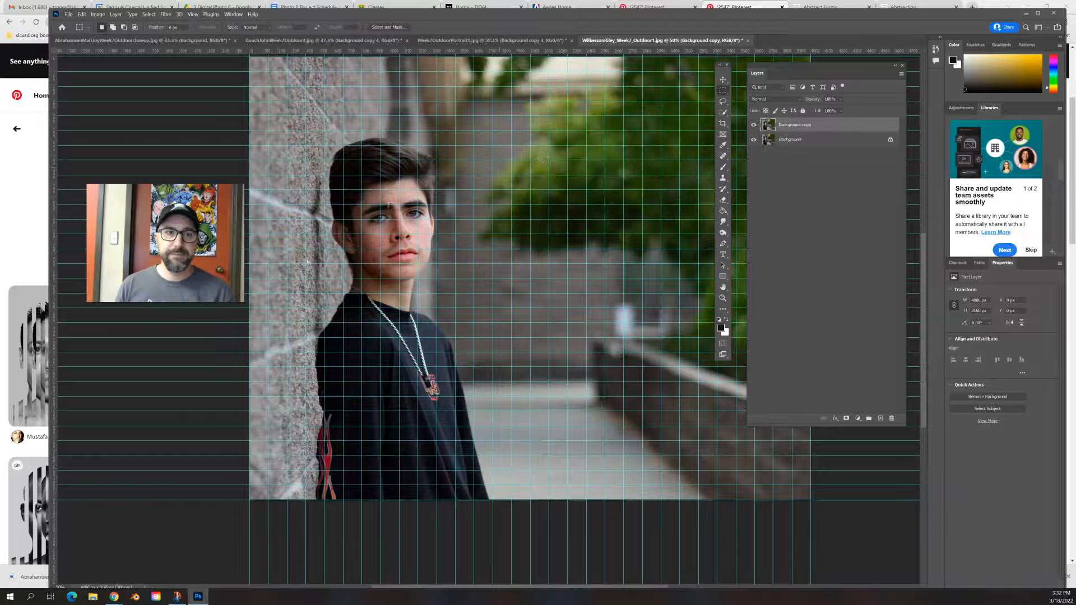
Step: Select scattered grid cells over the boy's head, face and shoulder, and mask the Background copy layer to them
{"action": "left_click_drag", "start_coordinate": [324, 175], "coordinate": [362, 248]}
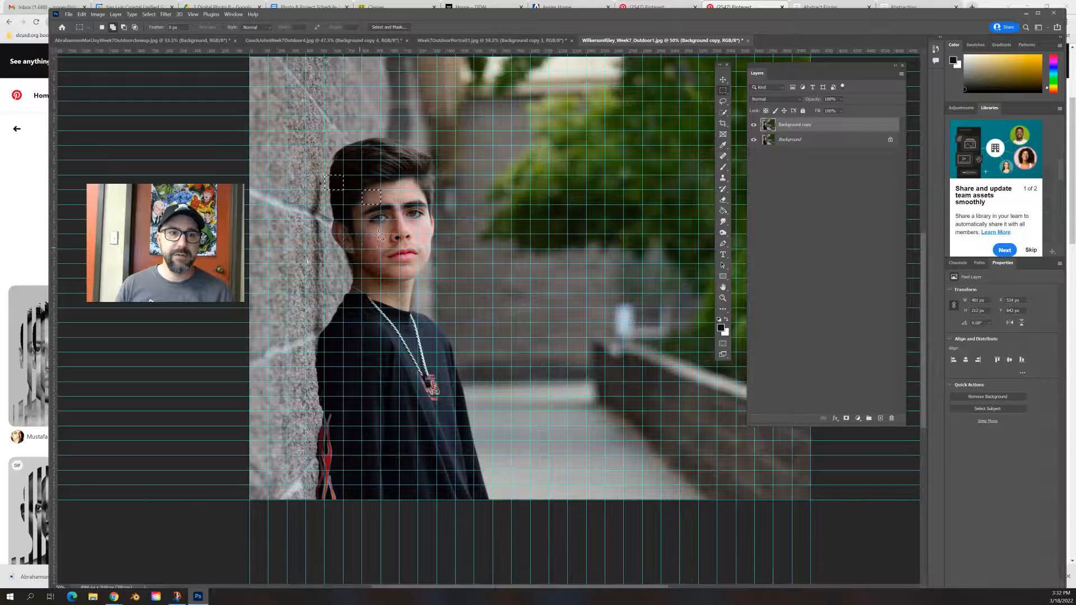
{"action": "left_click_drag", "start_coordinate": [400, 204], "coordinate": [437, 263]}
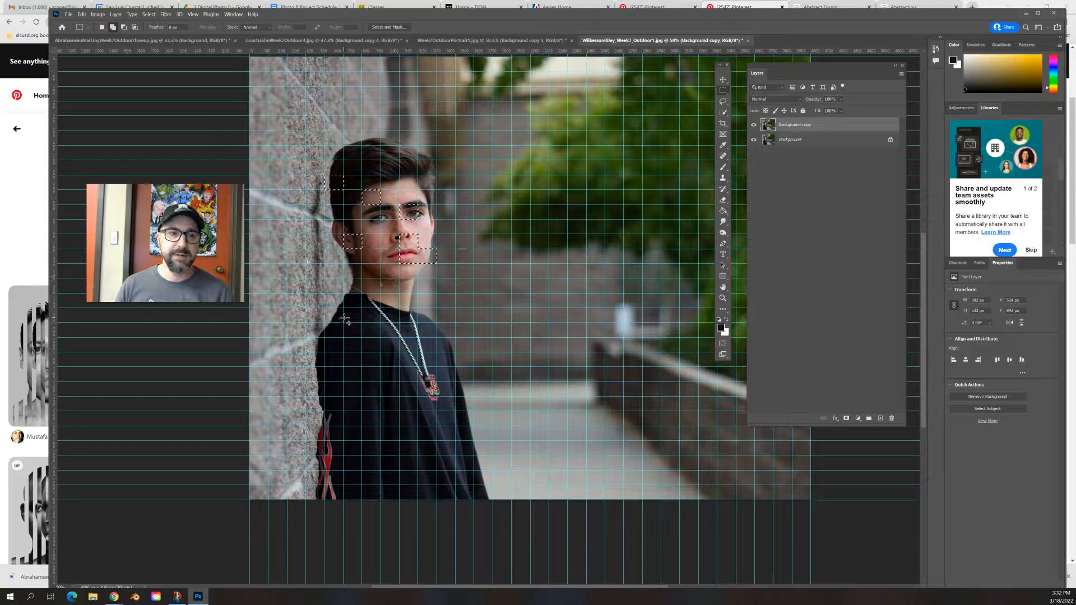
{"action": "left_click_drag", "start_coordinate": [344, 319], "coordinate": [364, 307]}
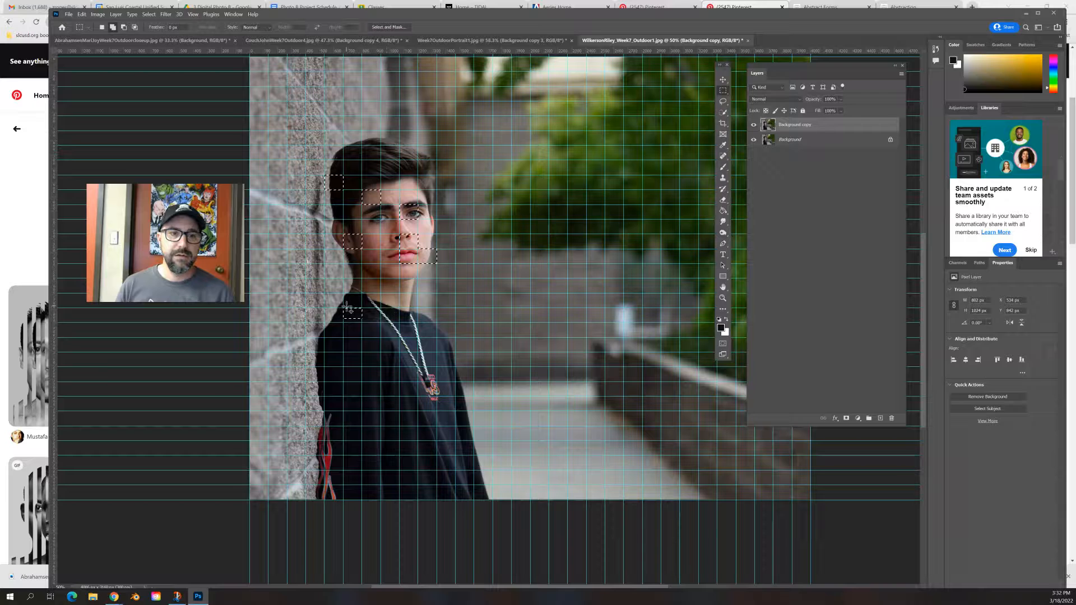
{"action": "left_click_drag", "start_coordinate": [365, 327], "coordinate": [363, 324]}
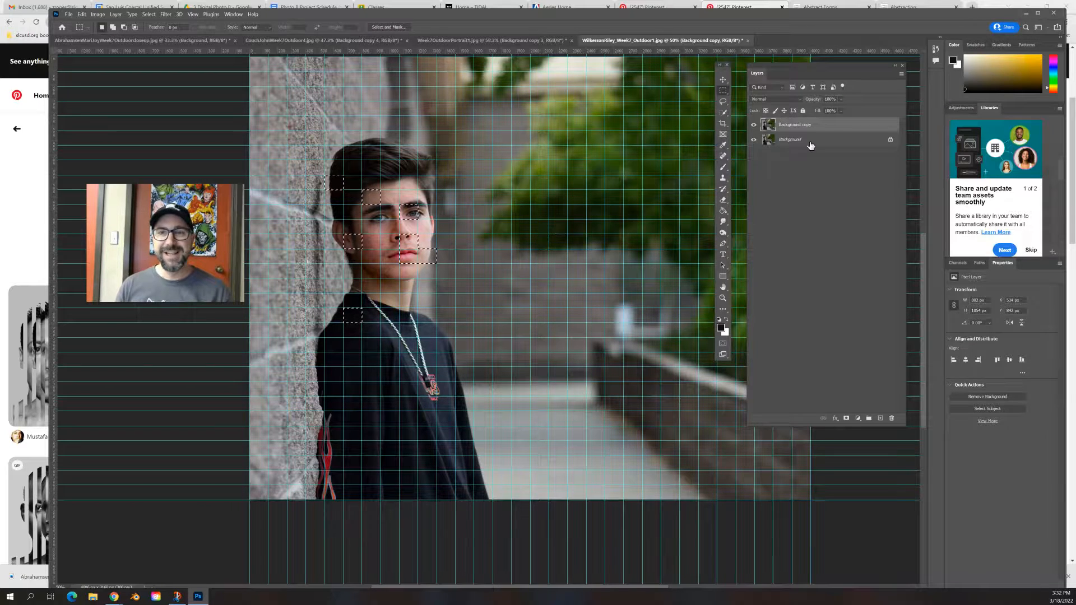
{"action": "left_click", "coordinate": [847, 419]}
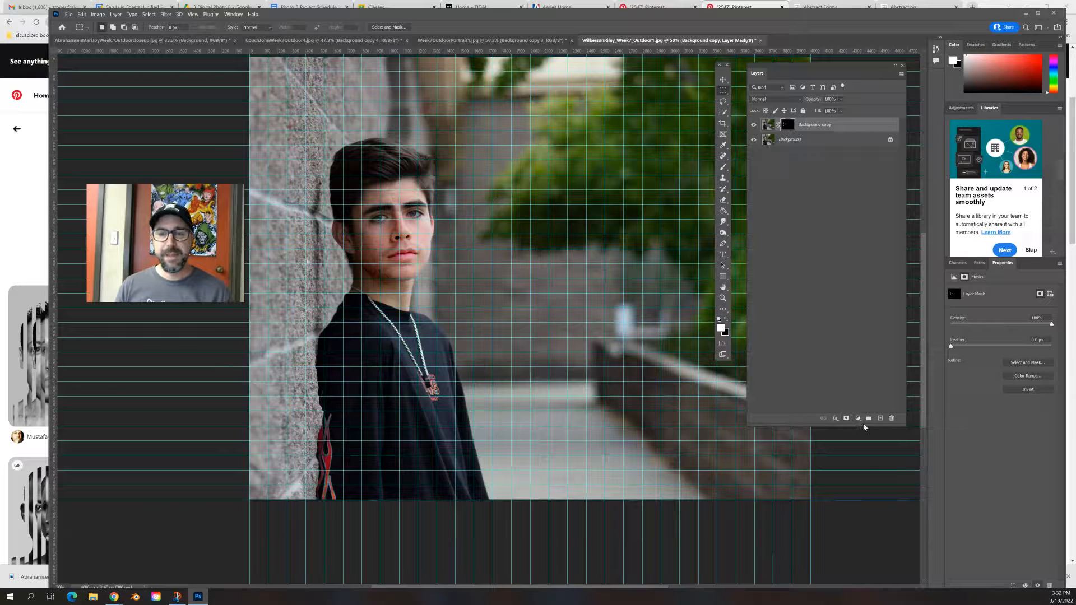
Step: Try a Photo Filter adjustment layer above Background copy, look through its filter presets, and delete the layer
{"action": "left_click", "coordinate": [858, 419]}
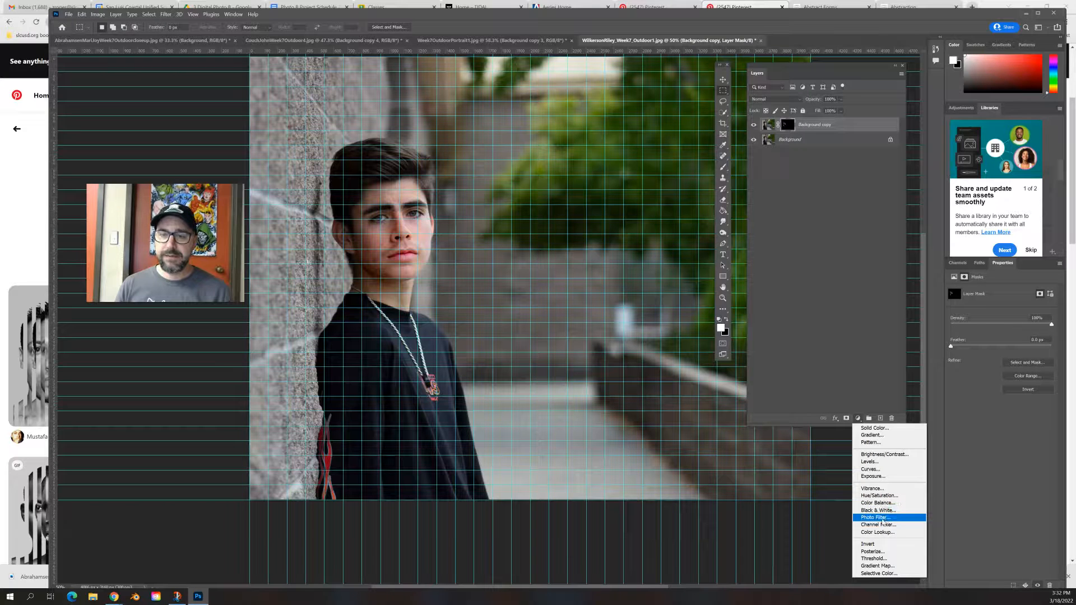
{"action": "left_click", "coordinate": [885, 517]}
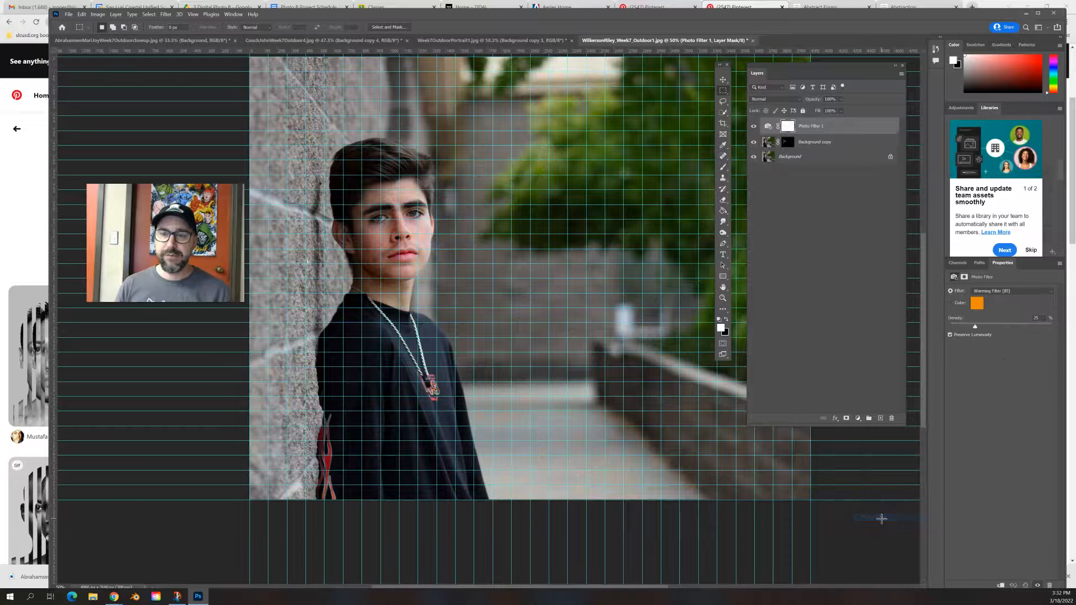
{"action": "left_click", "coordinate": [990, 291]}
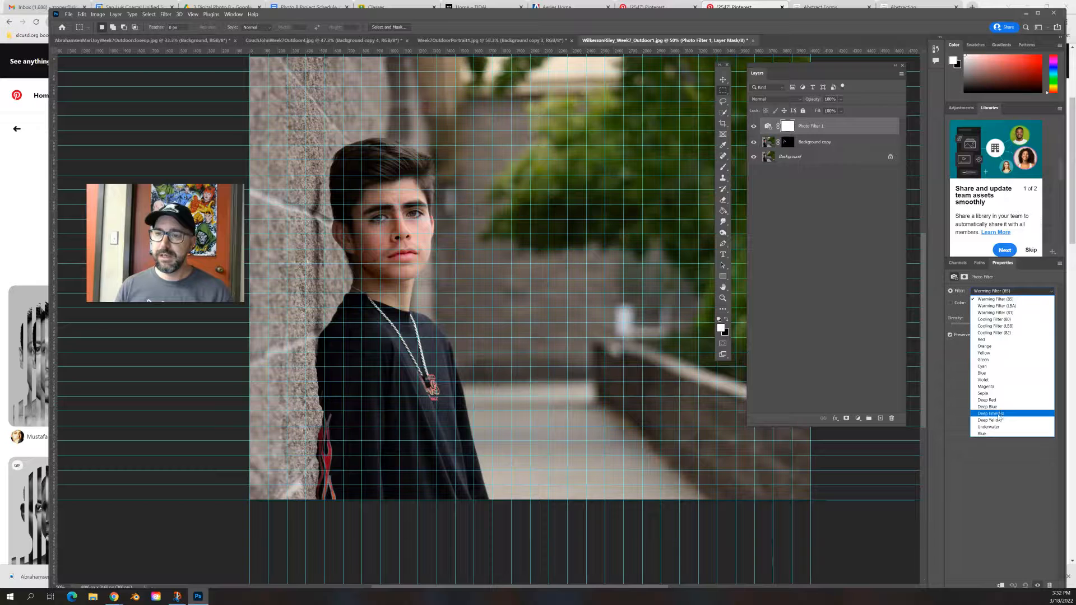
{"action": "left_click", "coordinate": [847, 129]}
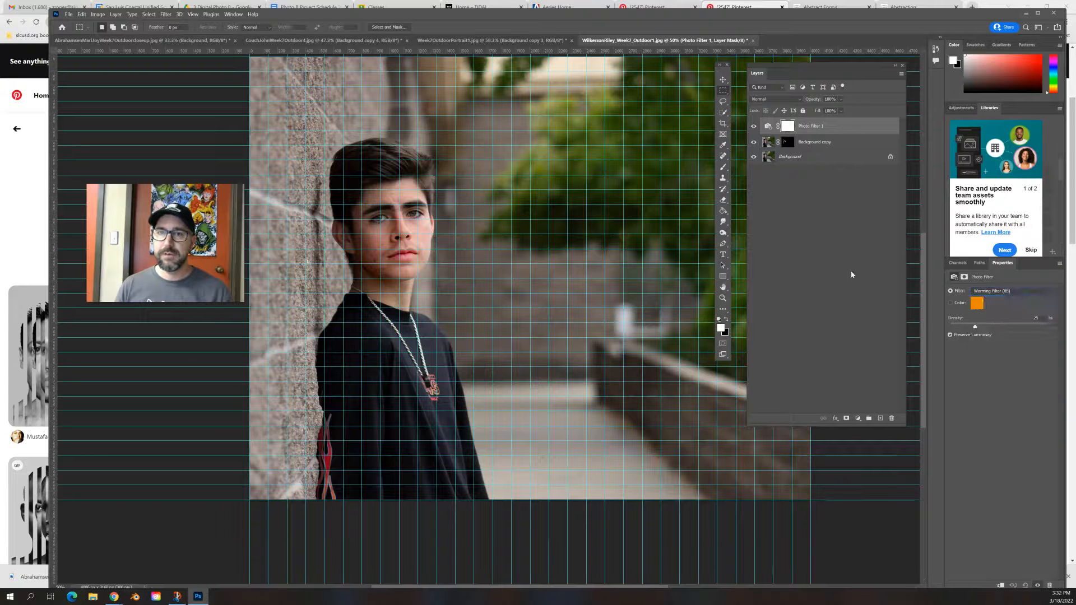
{"action": "left_click", "coordinate": [891, 416]}
{"action": "key", "text": "Return"}
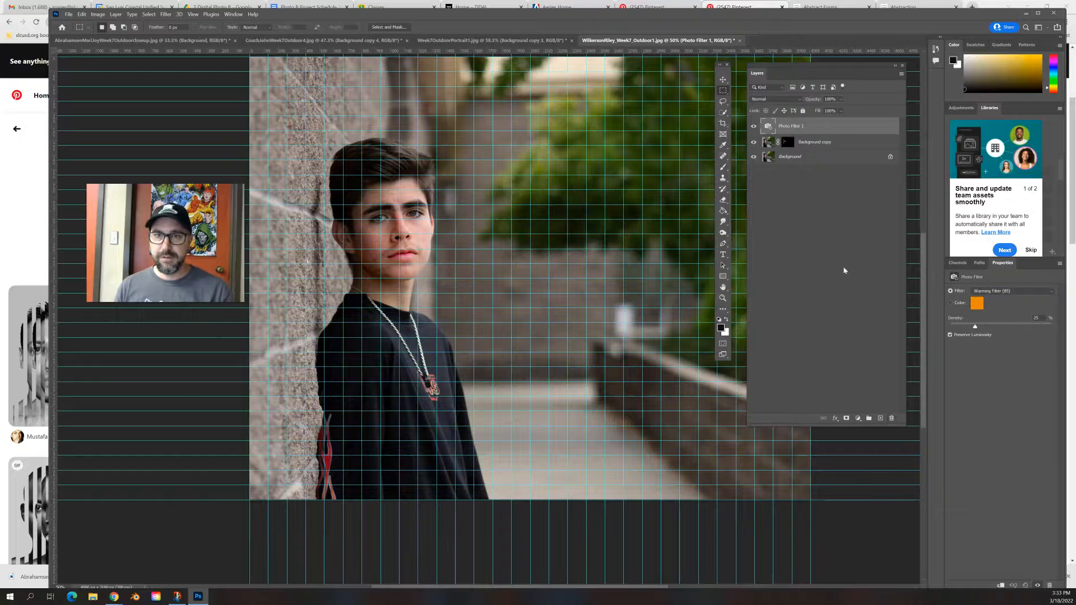
{"action": "left_click", "coordinate": [892, 419]}
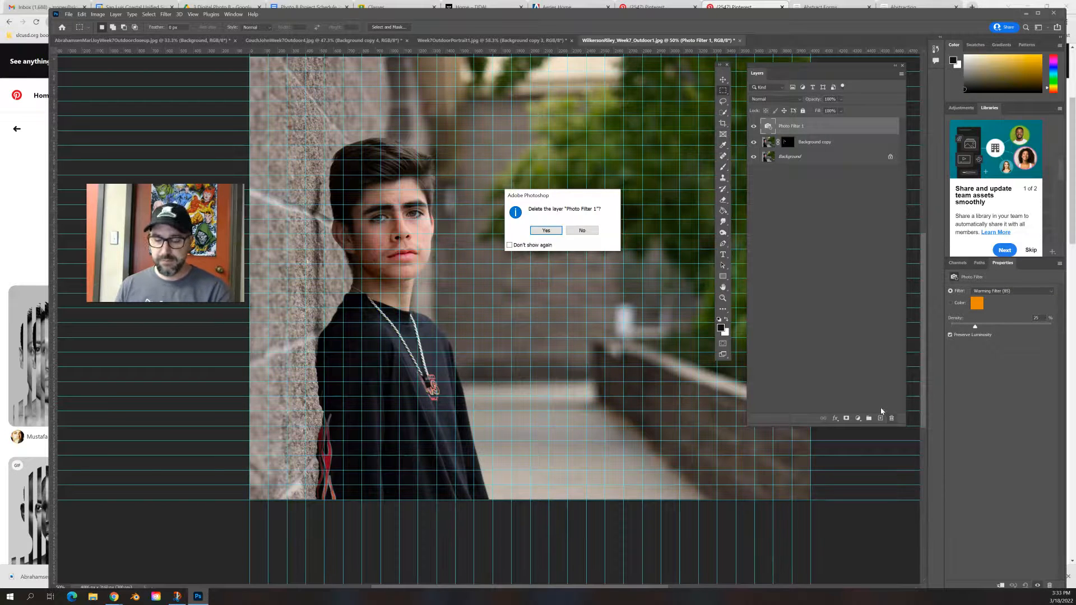
{"action": "key", "text": "Return"}
Step: Add a Gradient Map adjustment layer above Background copy using the Red_06 preset from the Reds group
{"action": "left_click", "coordinate": [856, 419]}
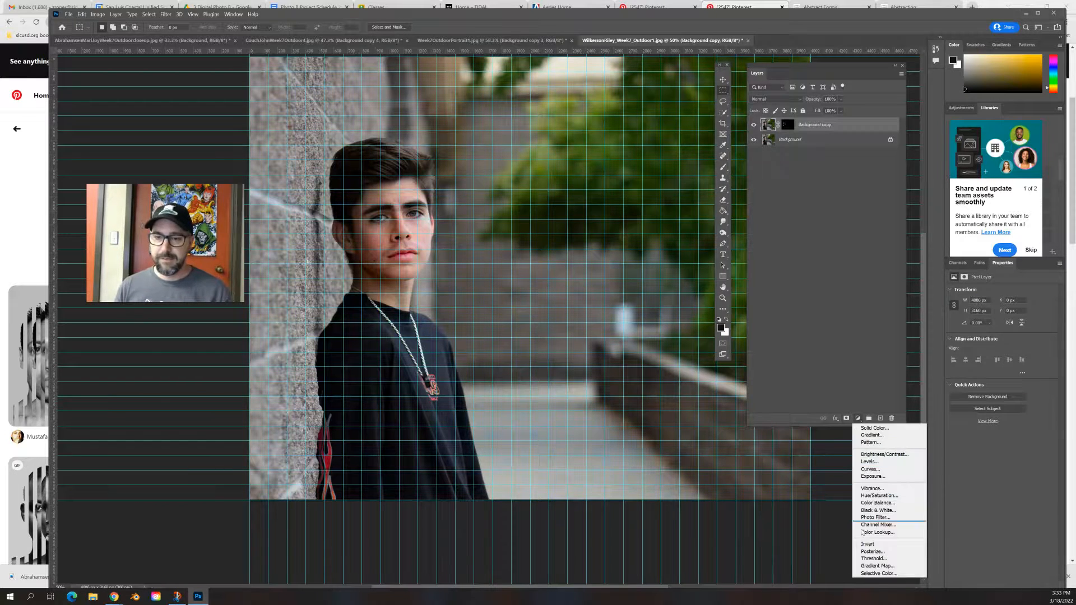
{"action": "left_click", "coordinate": [875, 568]}
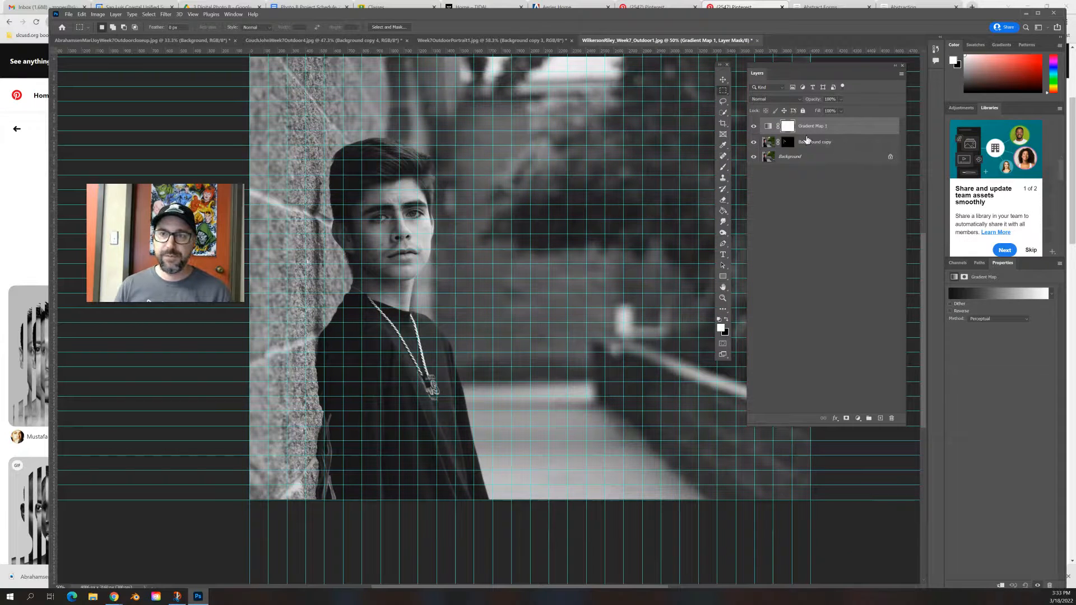
{"action": "left_click", "coordinate": [991, 295]}
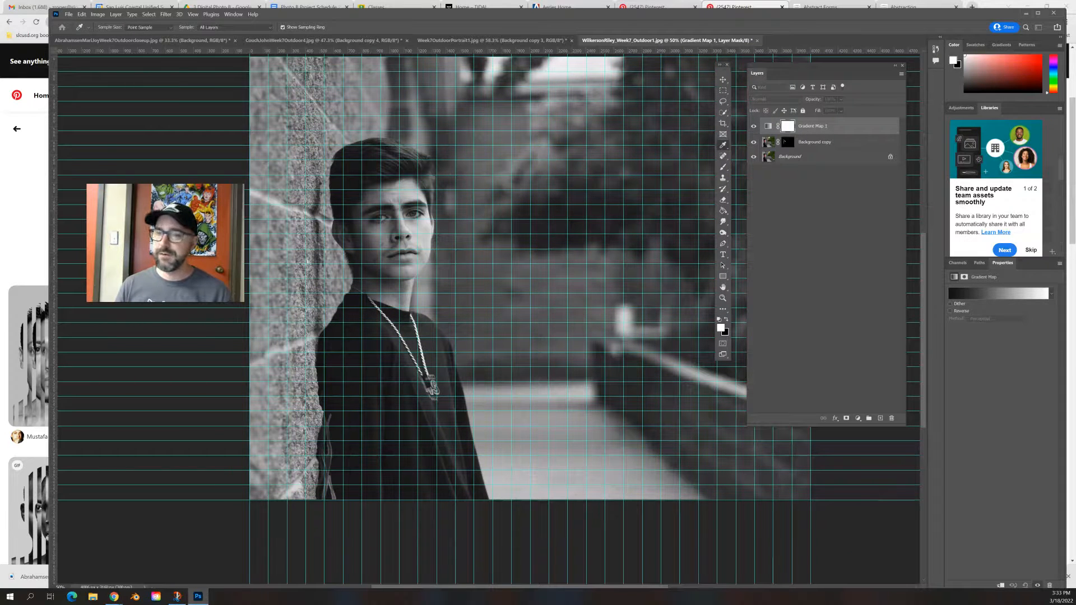
{"action": "left_click_drag", "start_coordinate": [743, 149], "coordinate": [802, 241]}
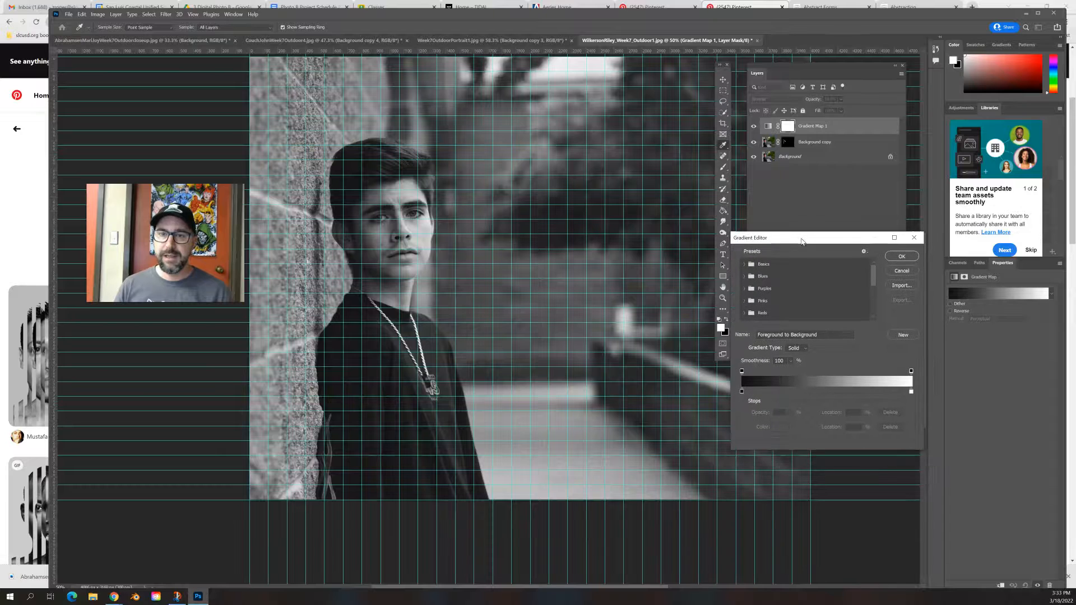
{"action": "left_click", "coordinate": [745, 313]}
{"action": "scroll", "coordinate": [801, 302], "scroll_direction": "down", "scroll_amount": 1}
{"action": "left_click", "coordinate": [822, 299]}
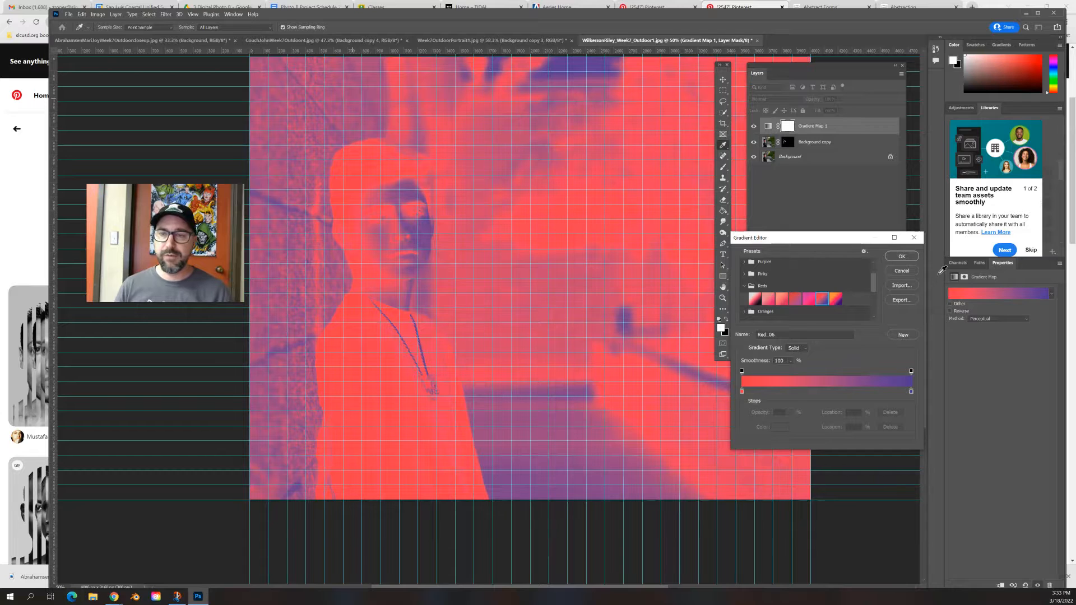
{"action": "left_click", "coordinate": [901, 257]}
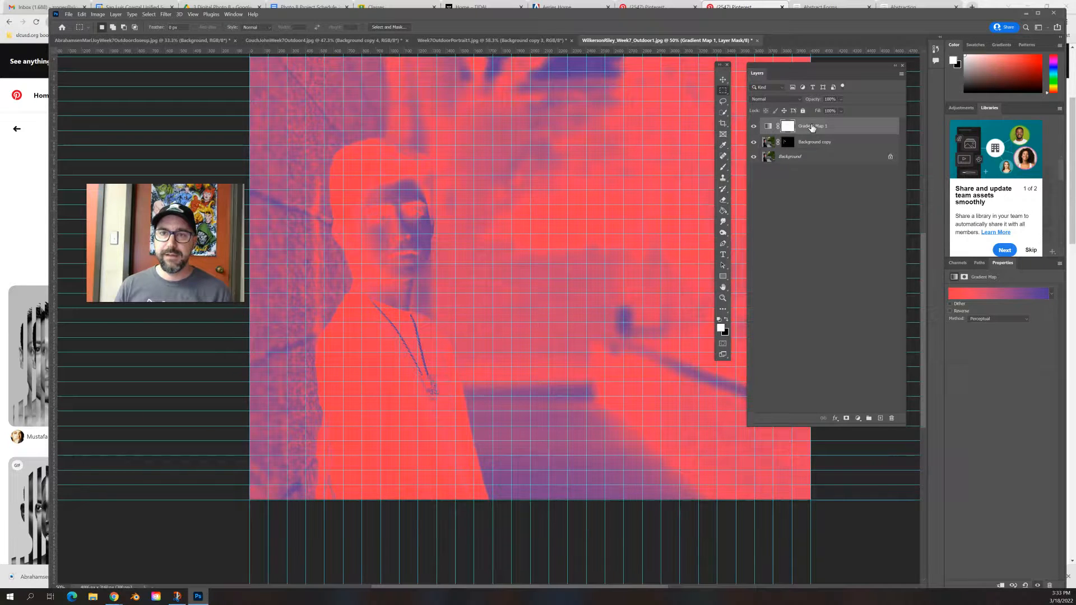
Step: Clip the Gradient Map layer to Background copy, clear all guides, and inspect the colored blocks on the face up close
{"action": "right_click", "coordinate": [812, 128]}
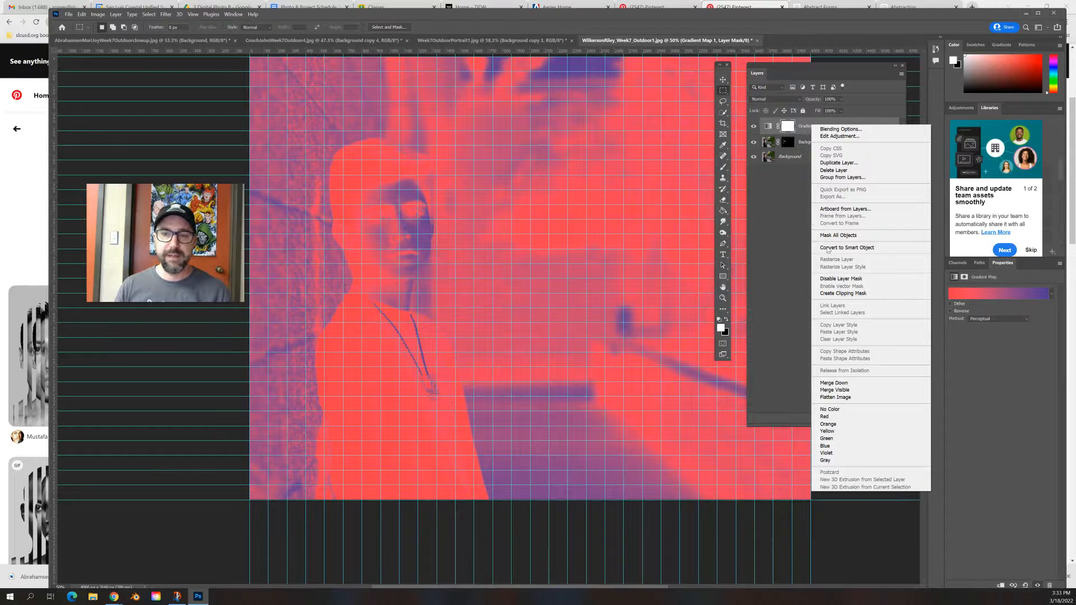
{"action": "left_click", "coordinate": [849, 294]}
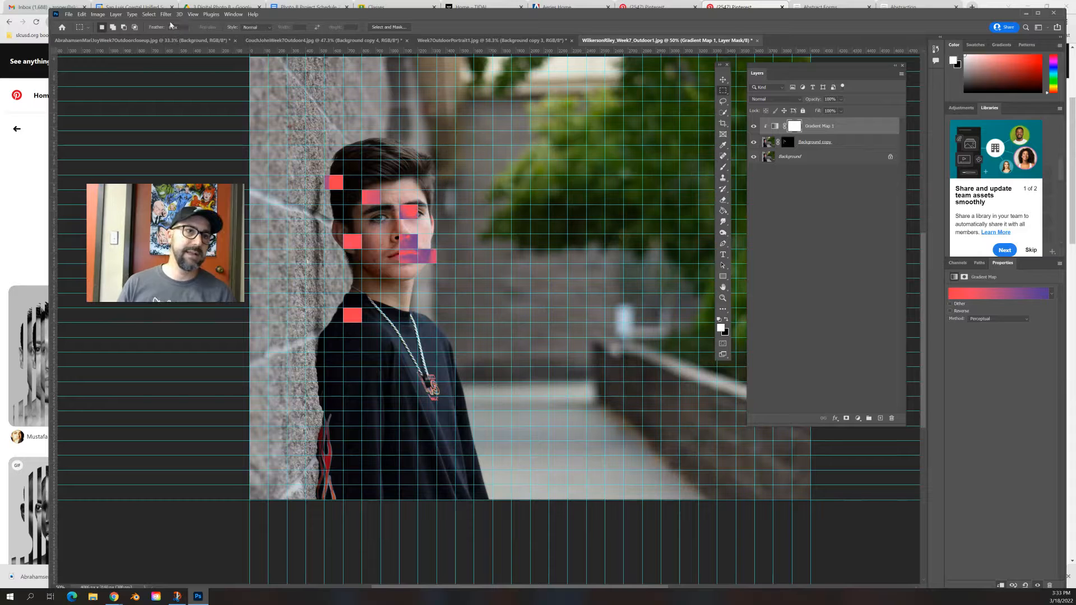
{"action": "left_click", "coordinate": [193, 14]}
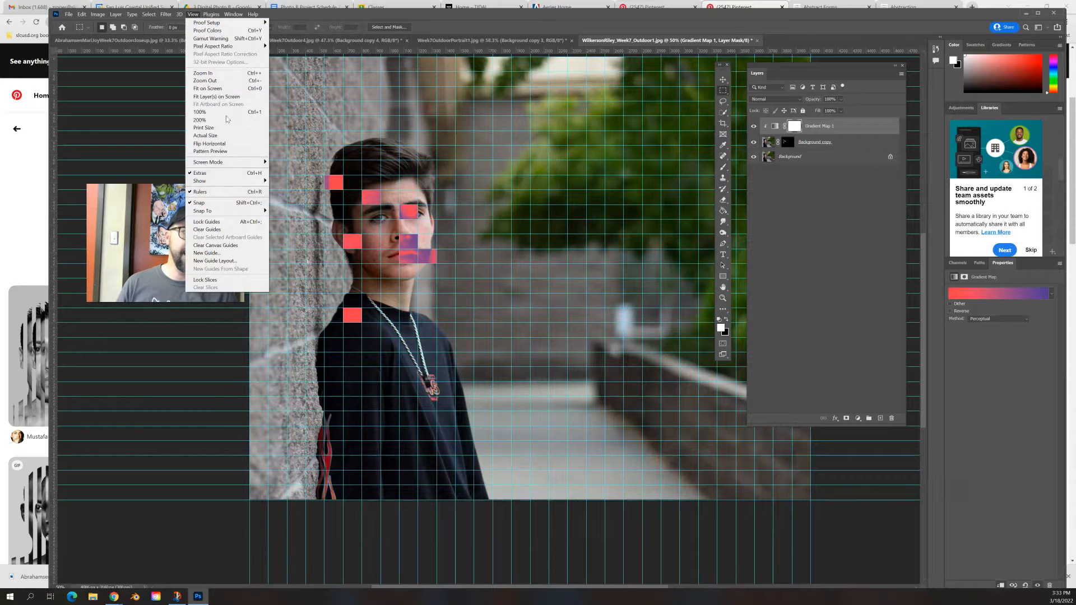
{"action": "left_click", "coordinate": [243, 228]}
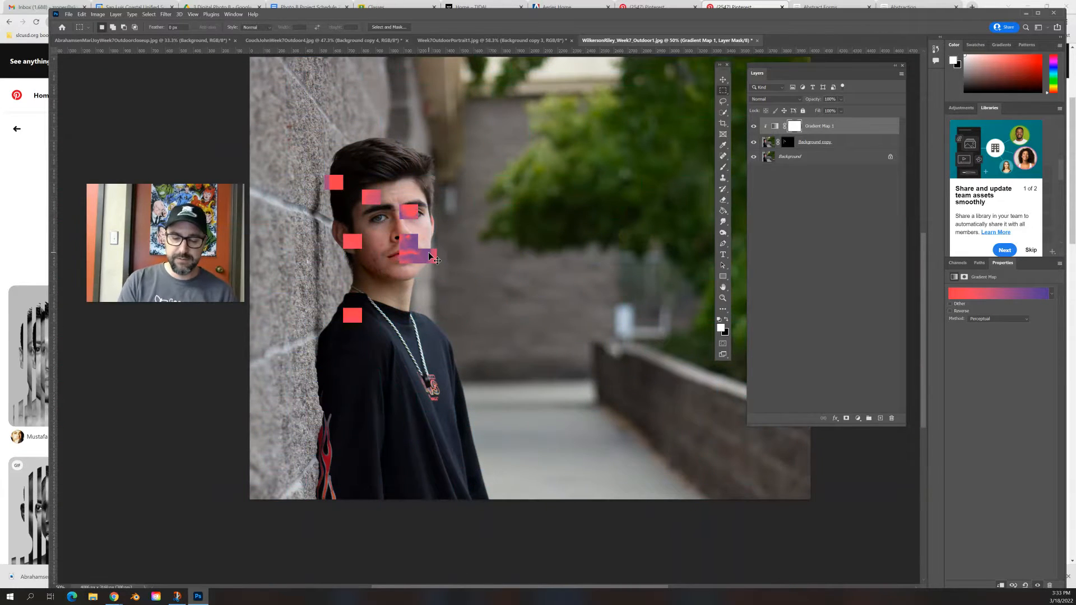
{"action": "key", "text": "ctrl+plus"}
{"action": "key", "text": "ctrl+plus"}
{"action": "left_click_drag", "start_coordinate": [402, 252], "coordinate": [646, 354]}
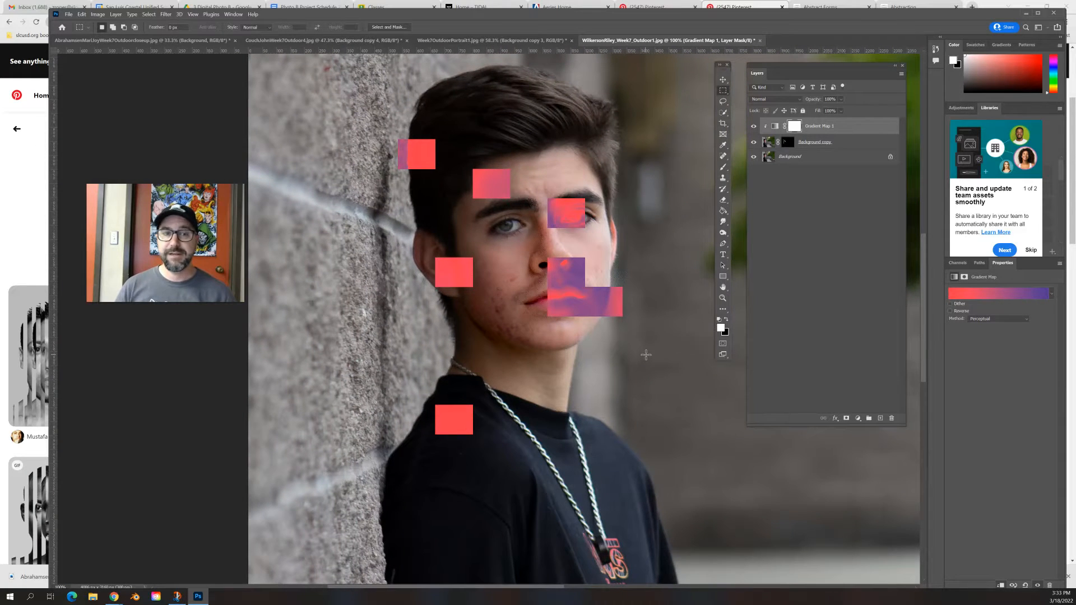